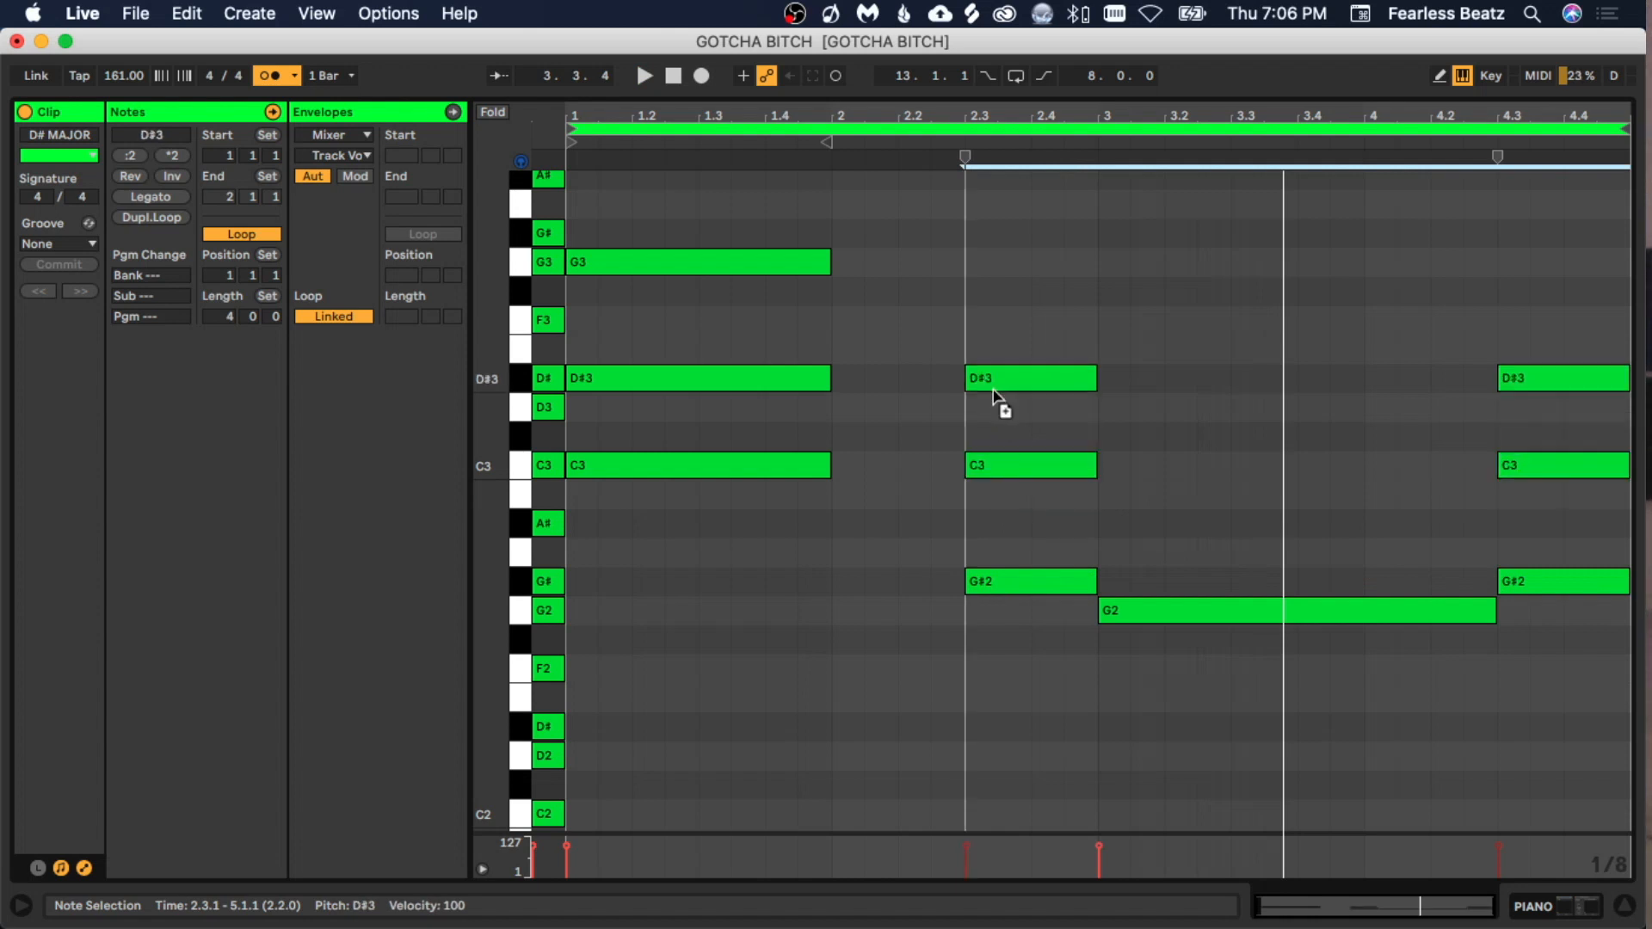
Copy the long G2 note at bar 3 up to A#2 and D3 to complete the chord, and play it back.
drag(1172, 613, 1169, 396)
key(space)
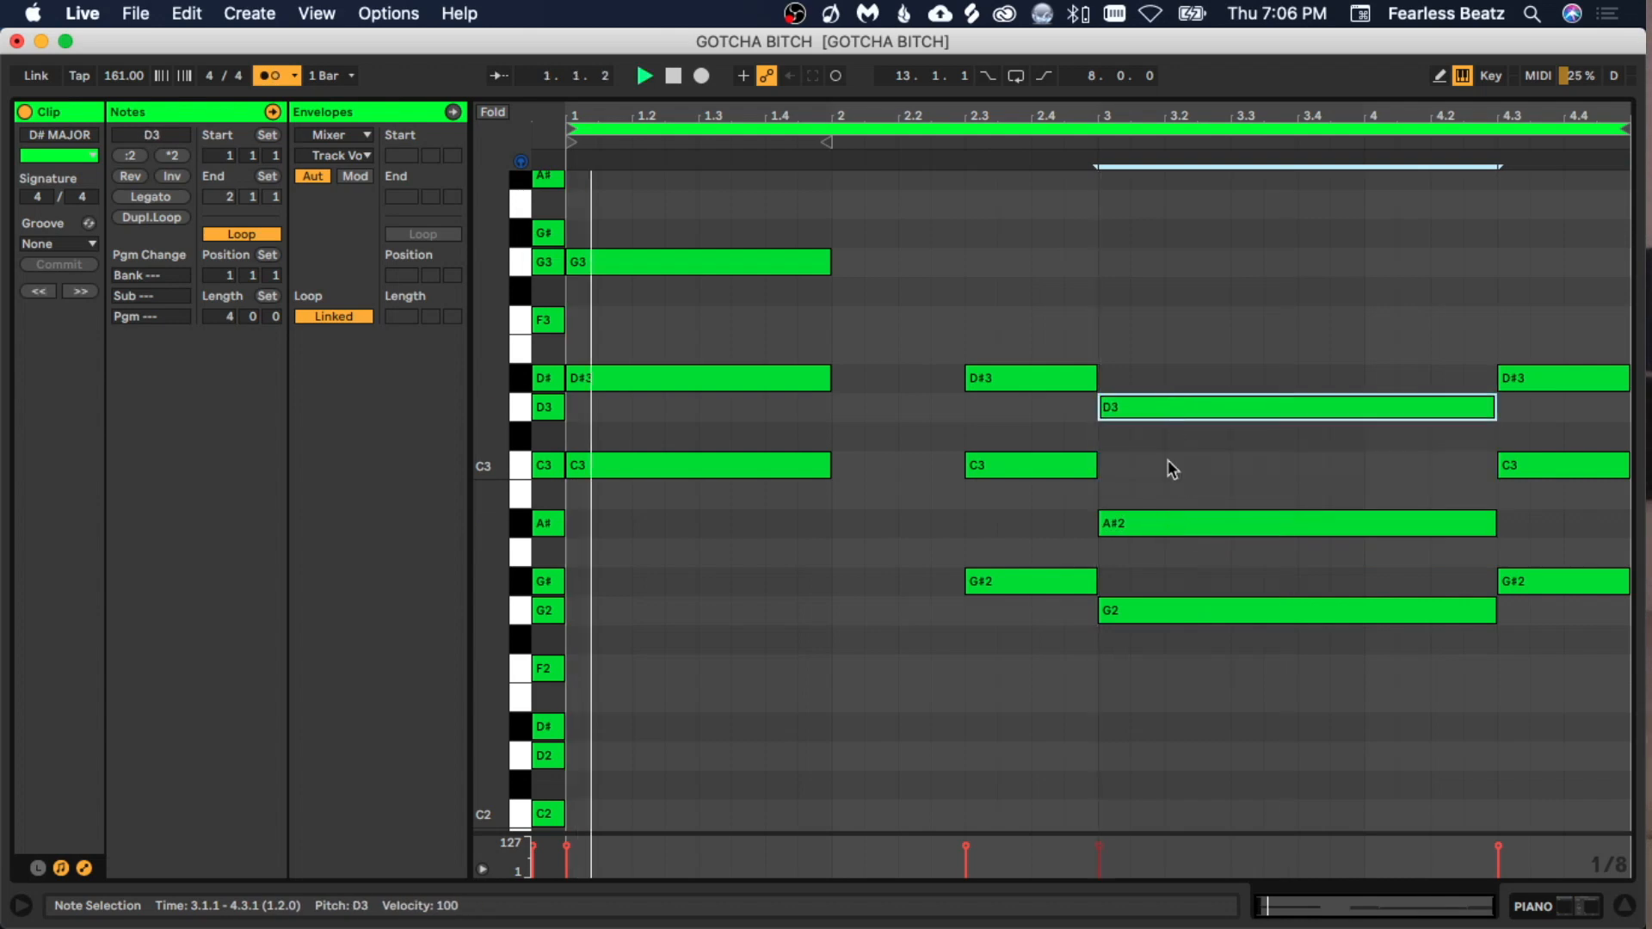
click(1170, 469)
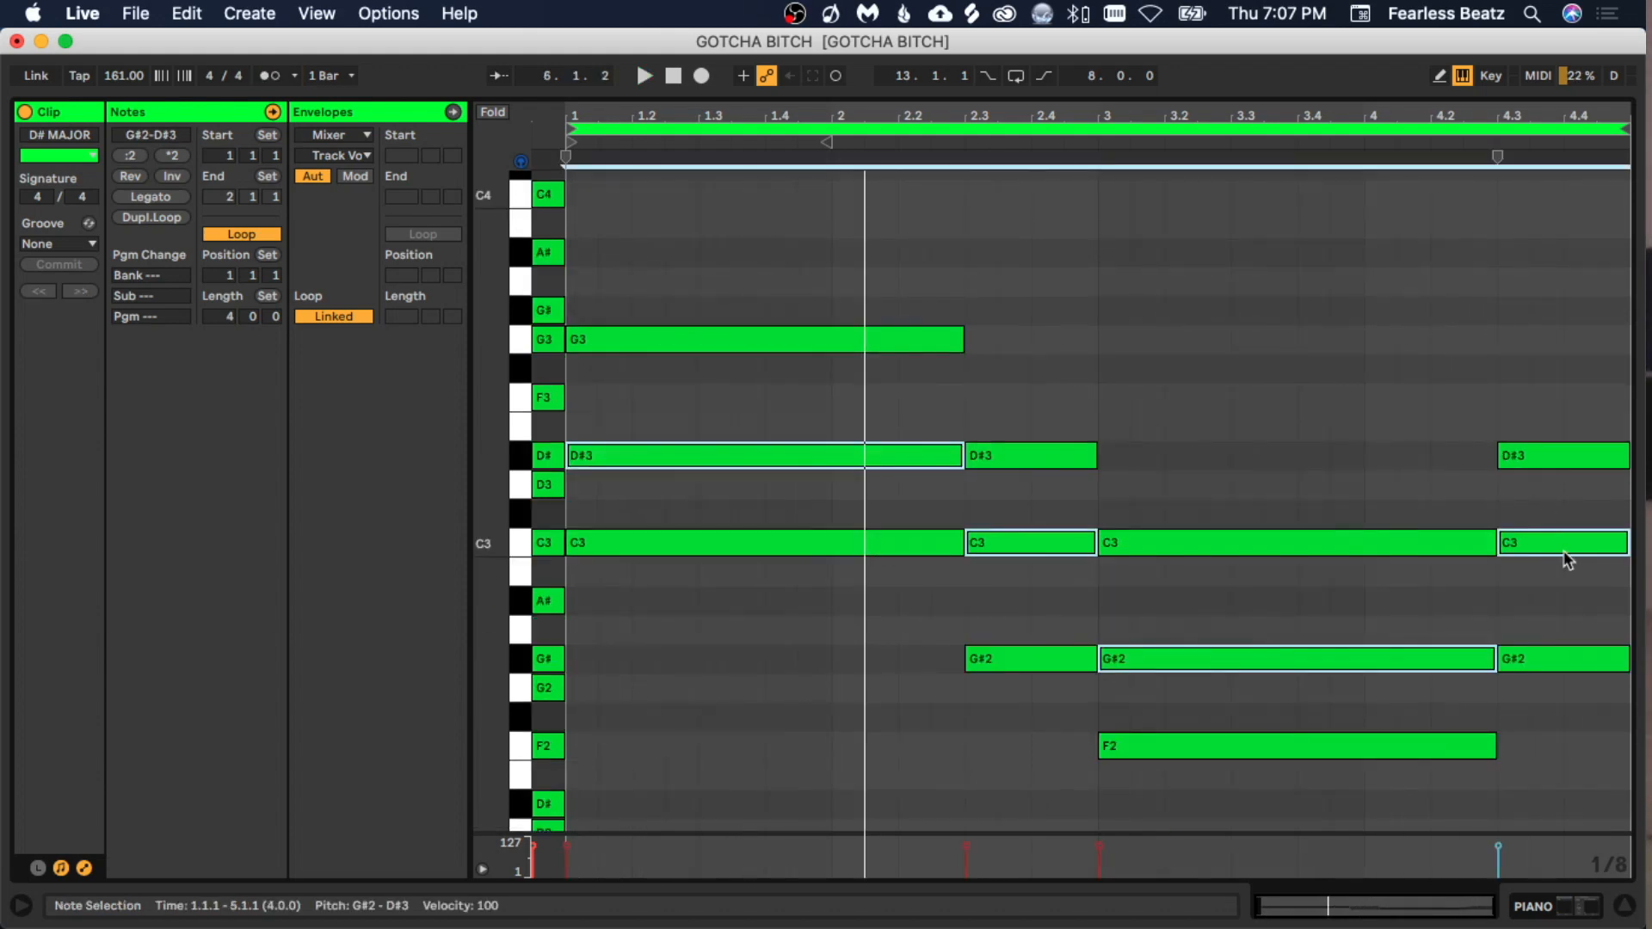
Raise each chord's middle note an octave and place copies of the root notes two octaves lower as C1, G#0, F0 and G#0.
key(shift+Up)
scroll(884, 555, down, 1)
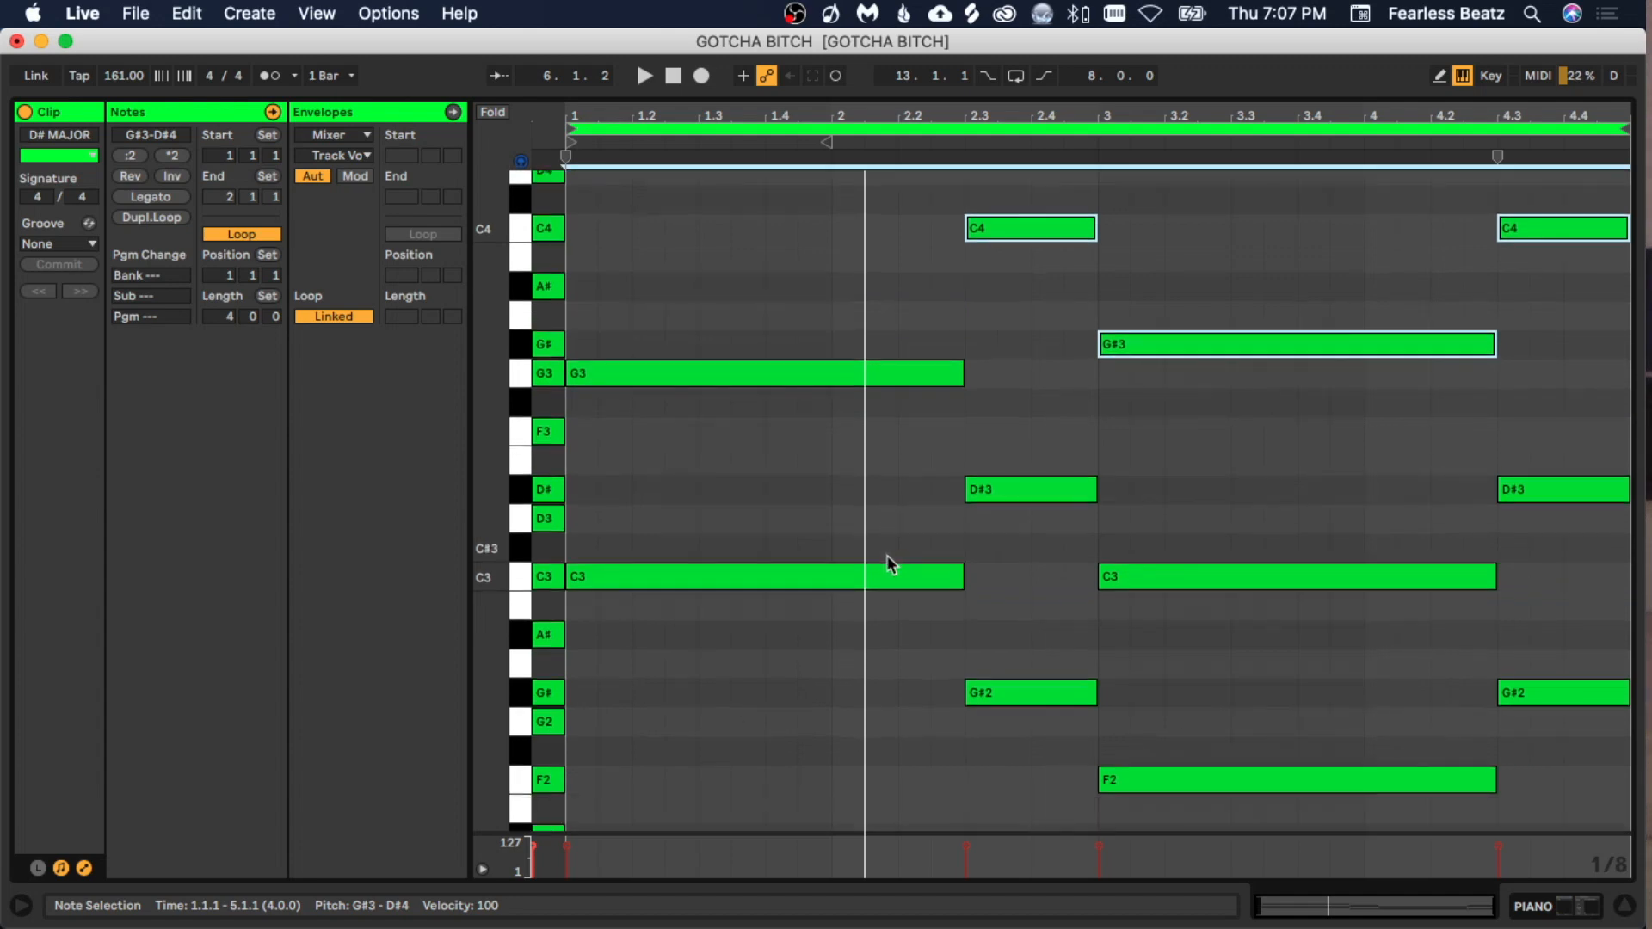
key(shift+Down)
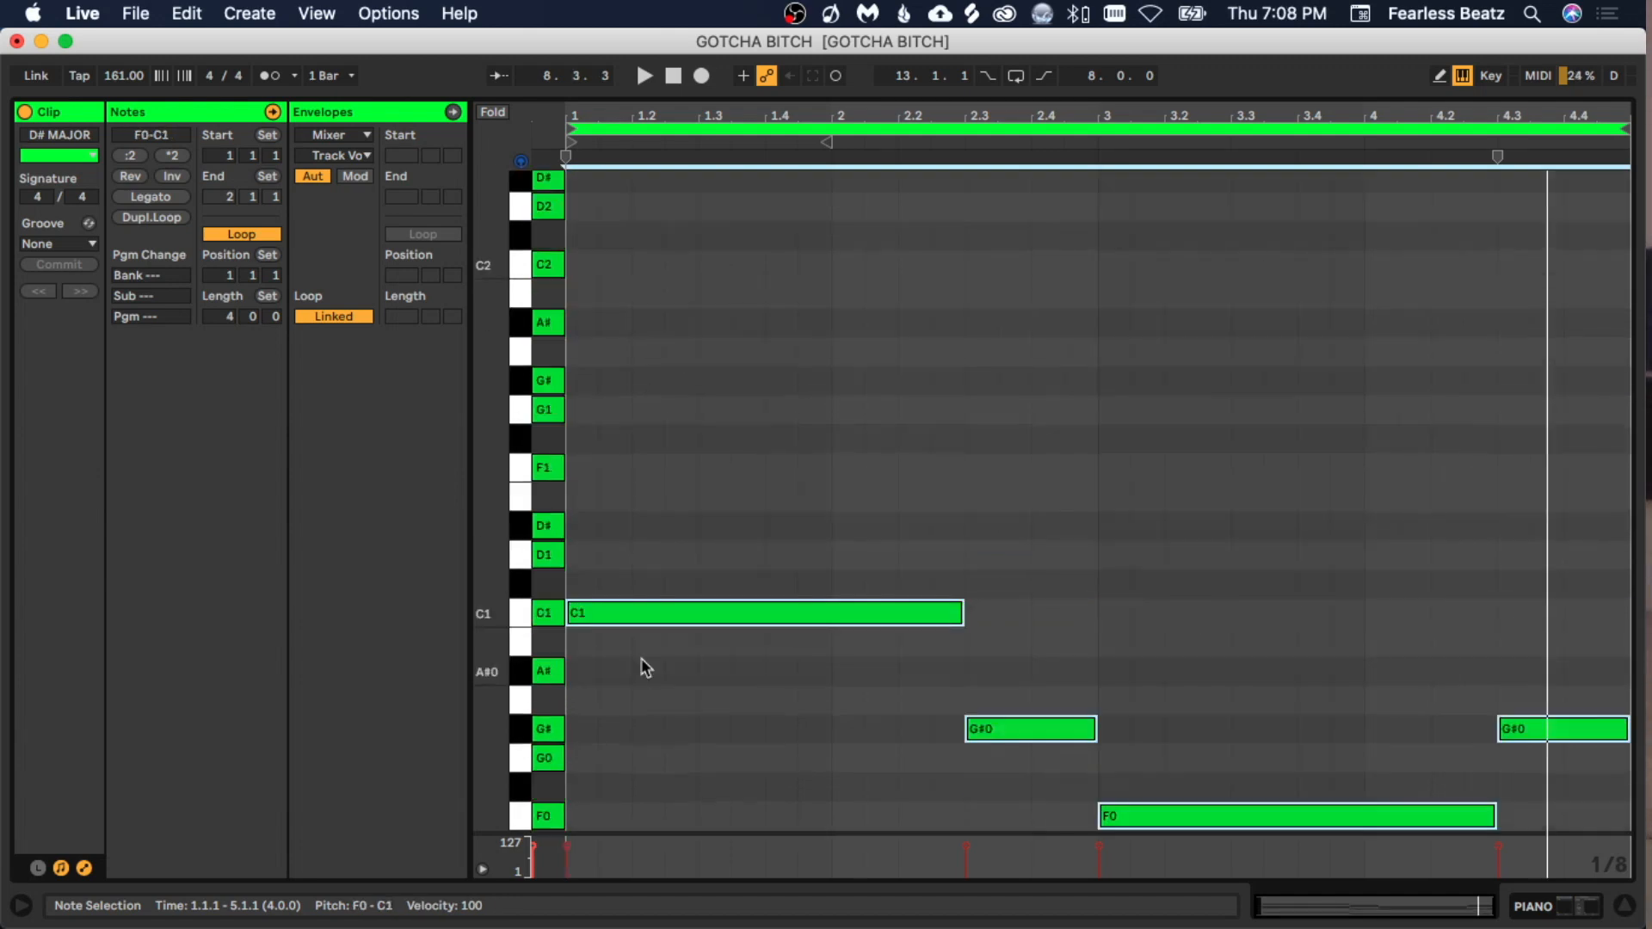
key(space)
scroll(826, 602, up, 5)
scroll(813, 594, up, 2)
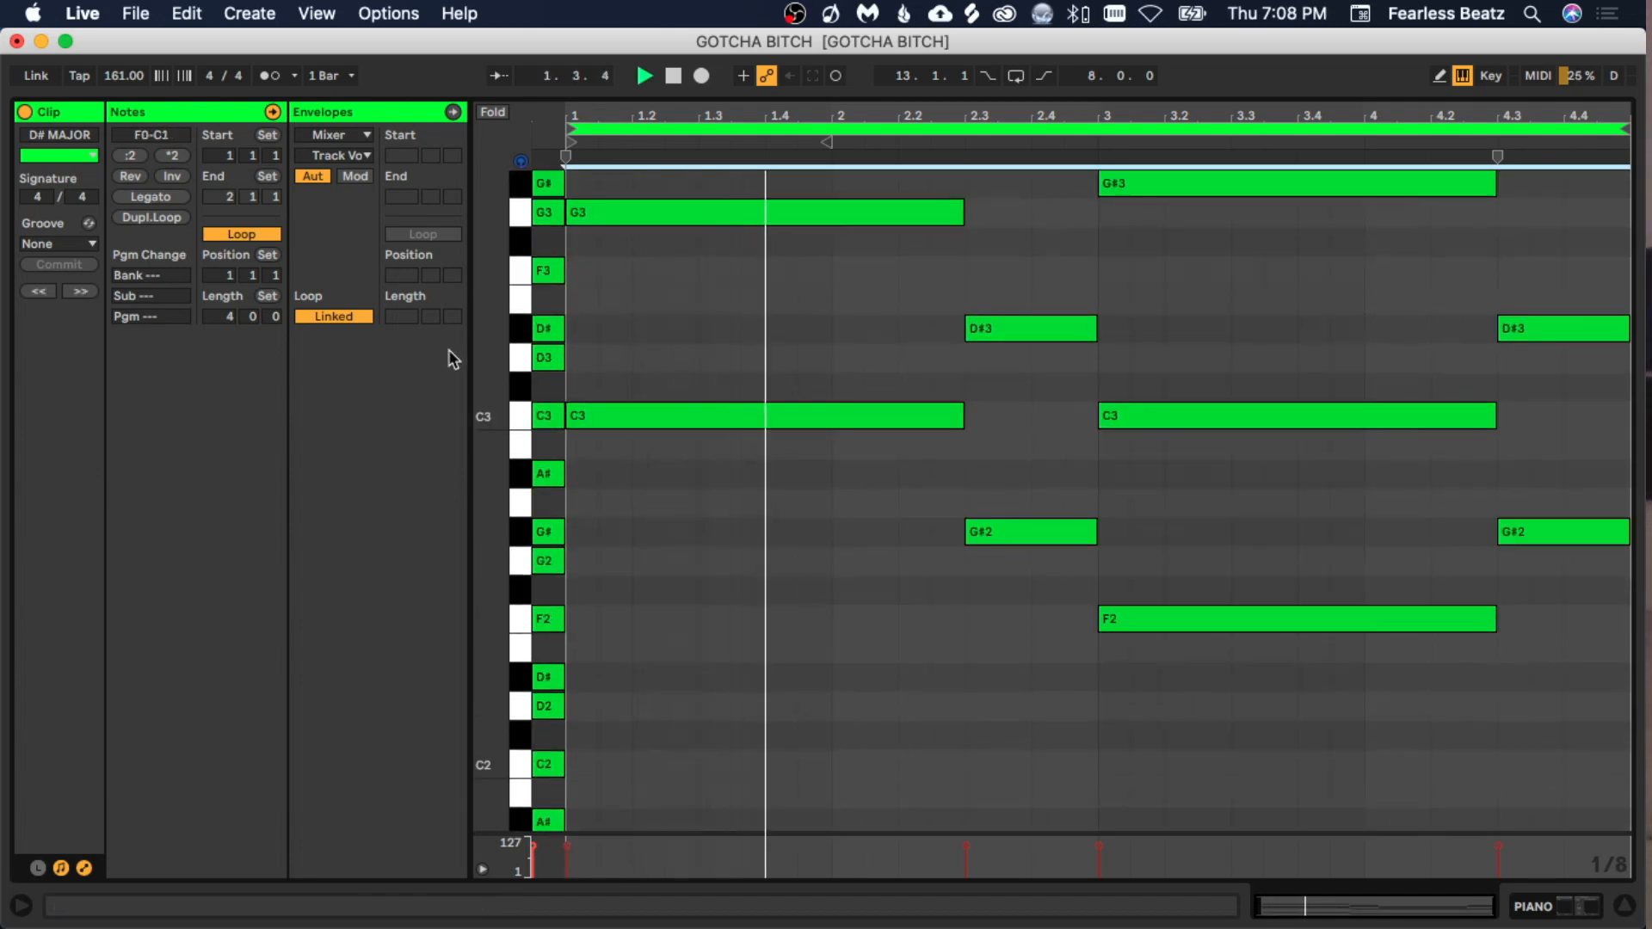
drag(520, 361, 869, 459)
scroll(962, 490, up, 2)
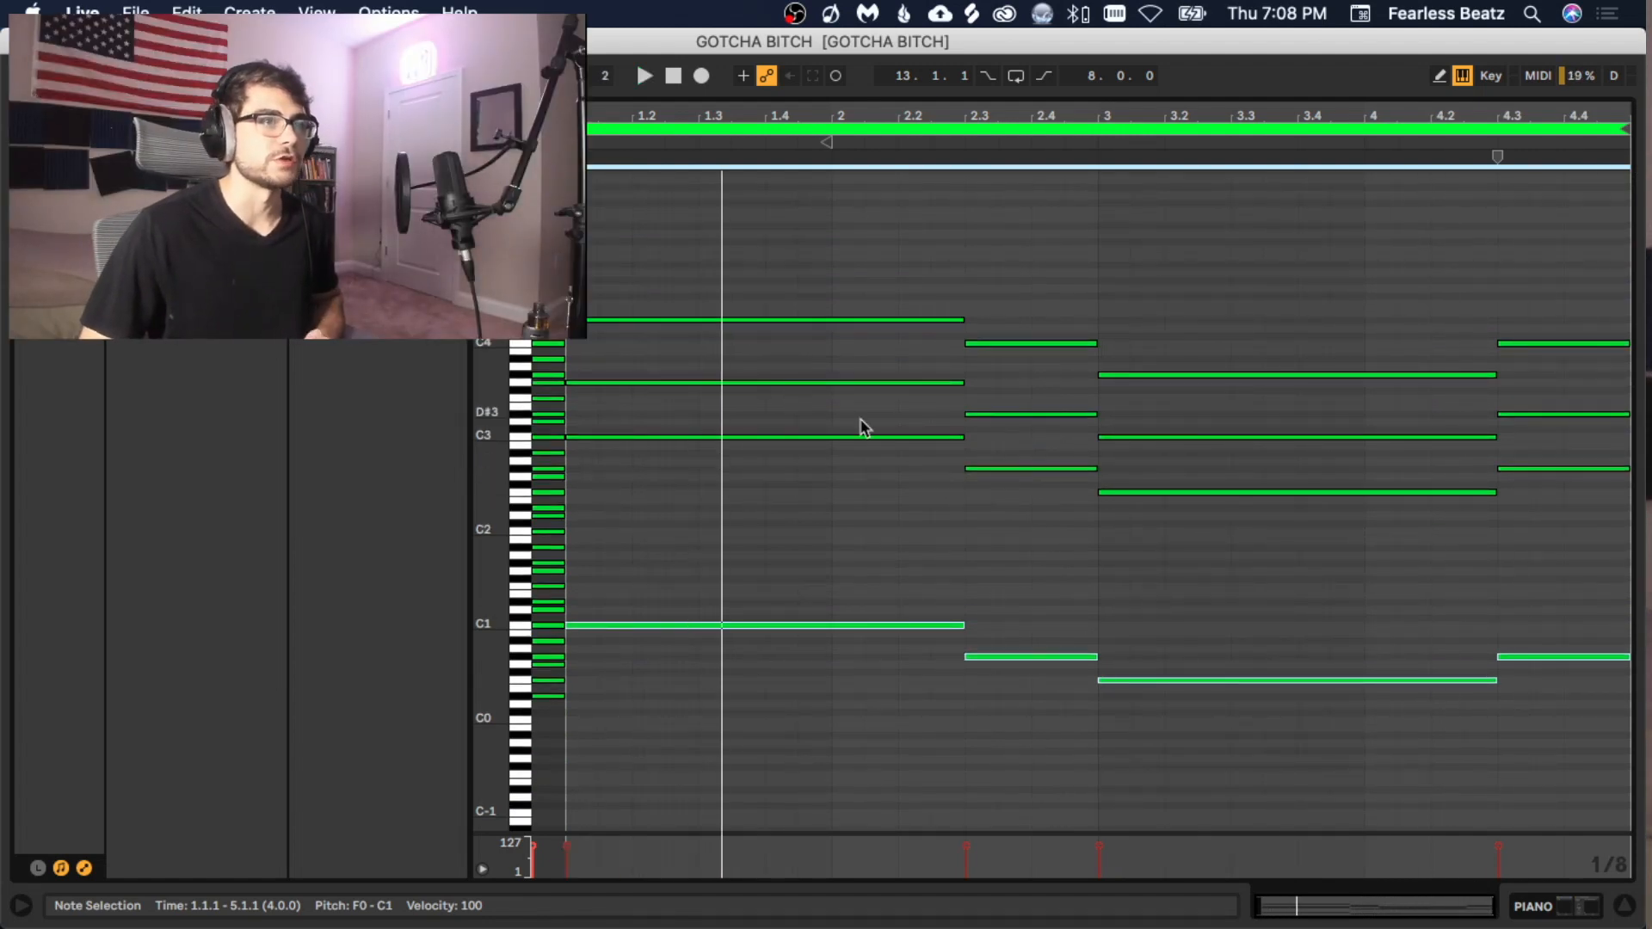
Select the Velocity device on the PIANO track and reopen its D# MAJOR clip for note editing.
scroll(863, 438, up, 3)
key(Tab)
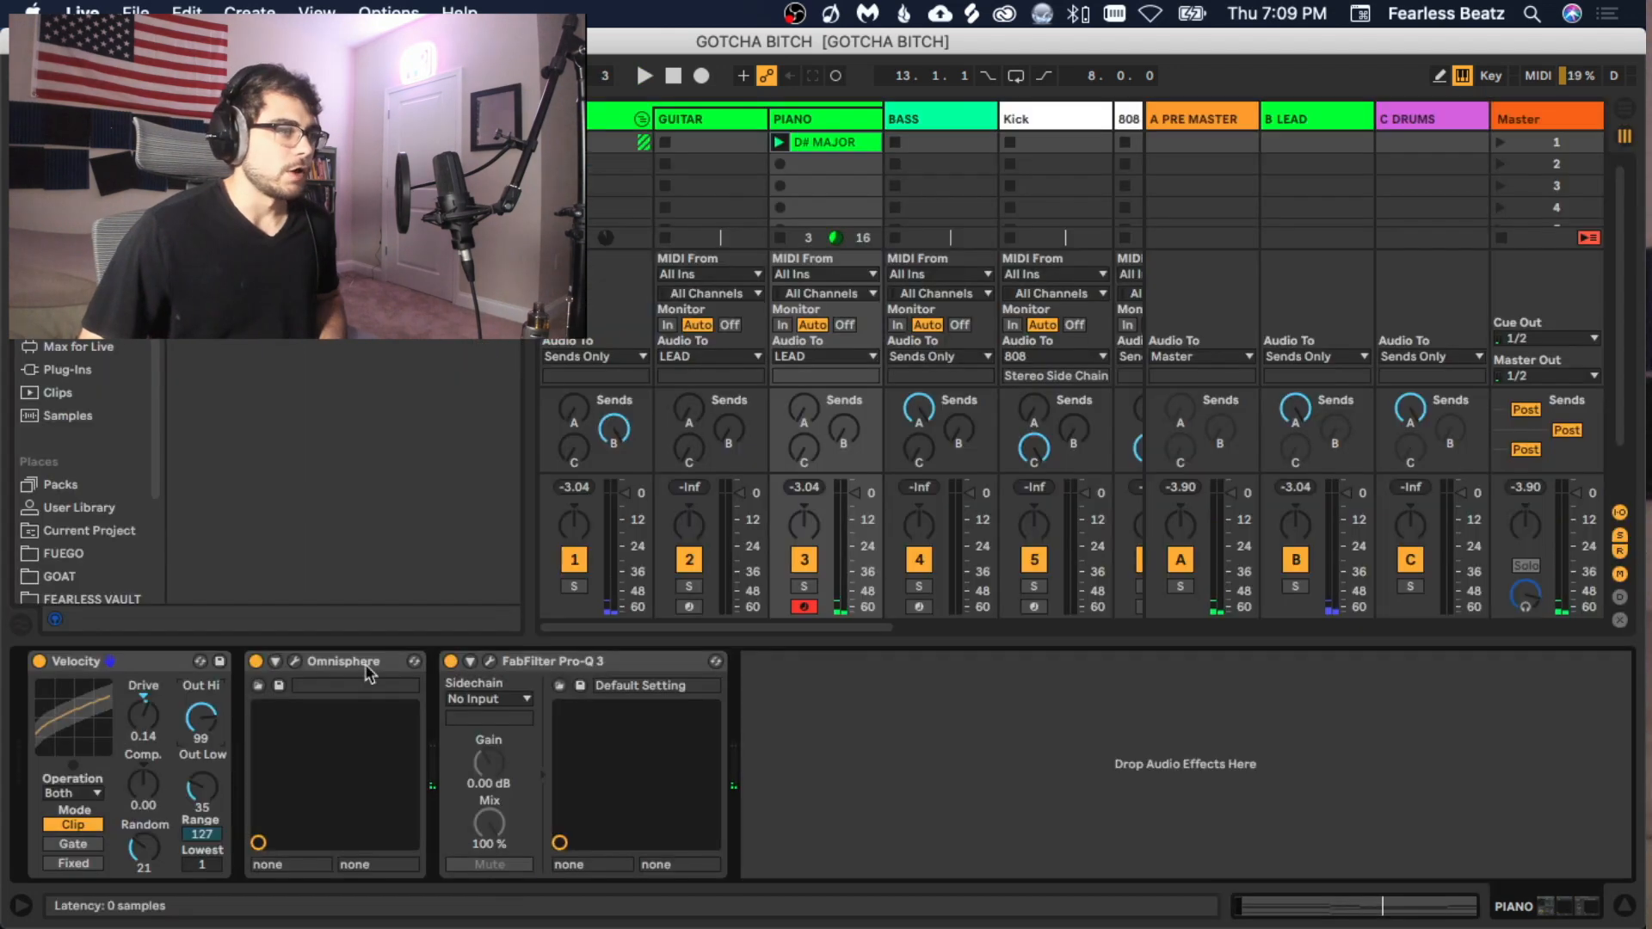
click(140, 667)
double_click(834, 142)
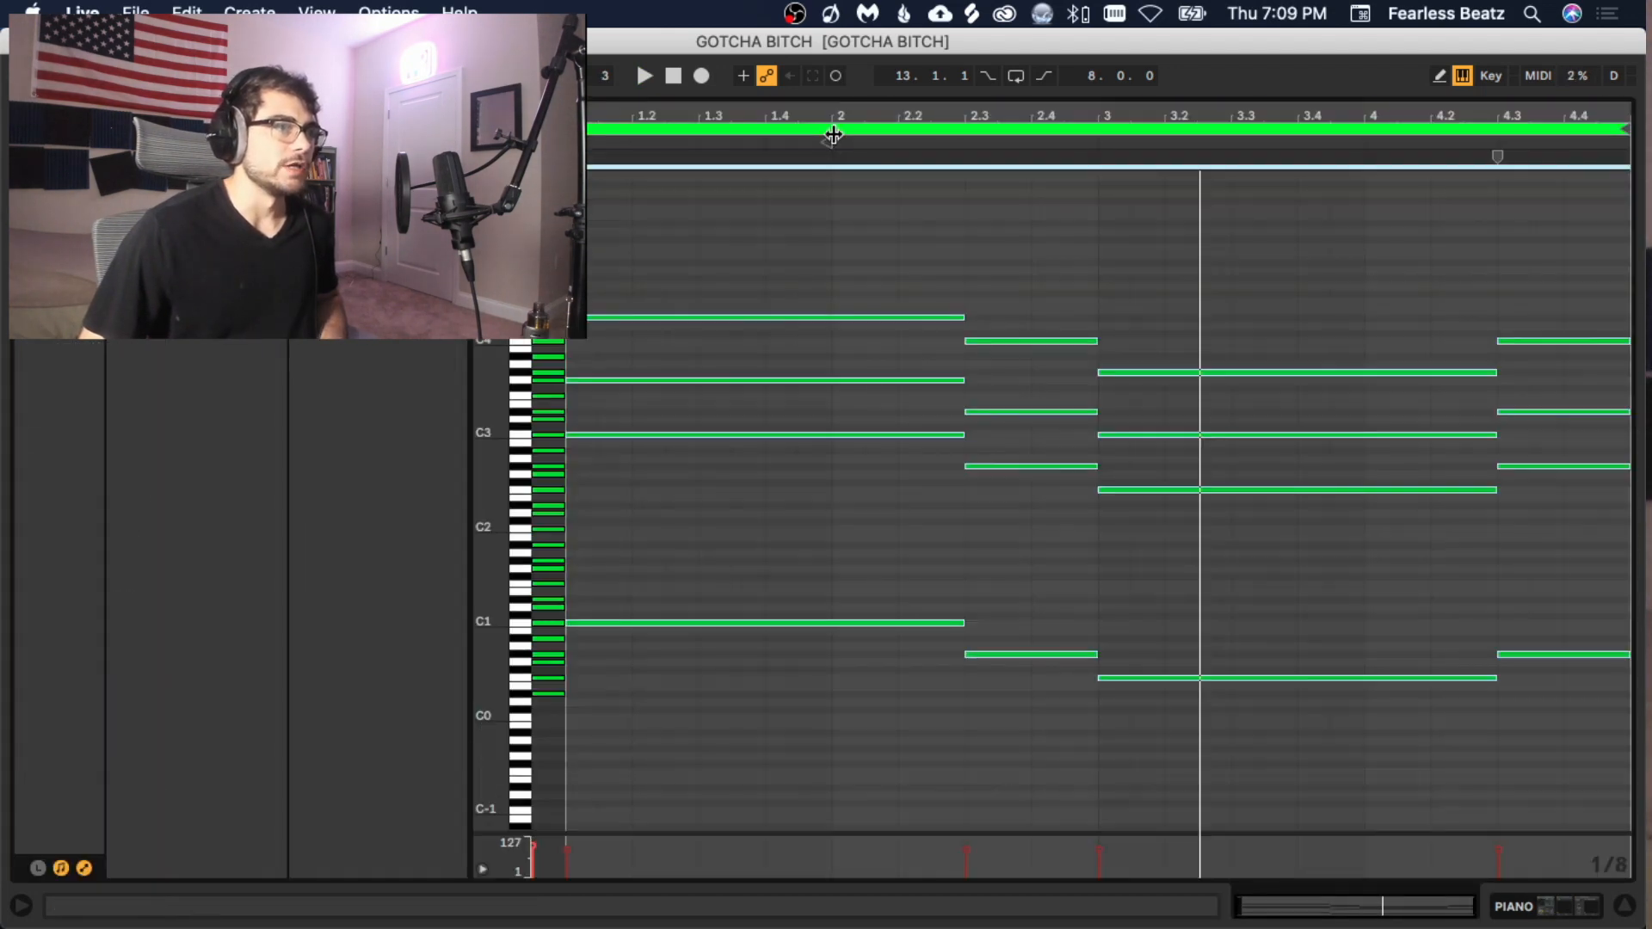
Stagger the upper note starts in all four chords from lowest to highest for a strummed feel.
click(657, 543)
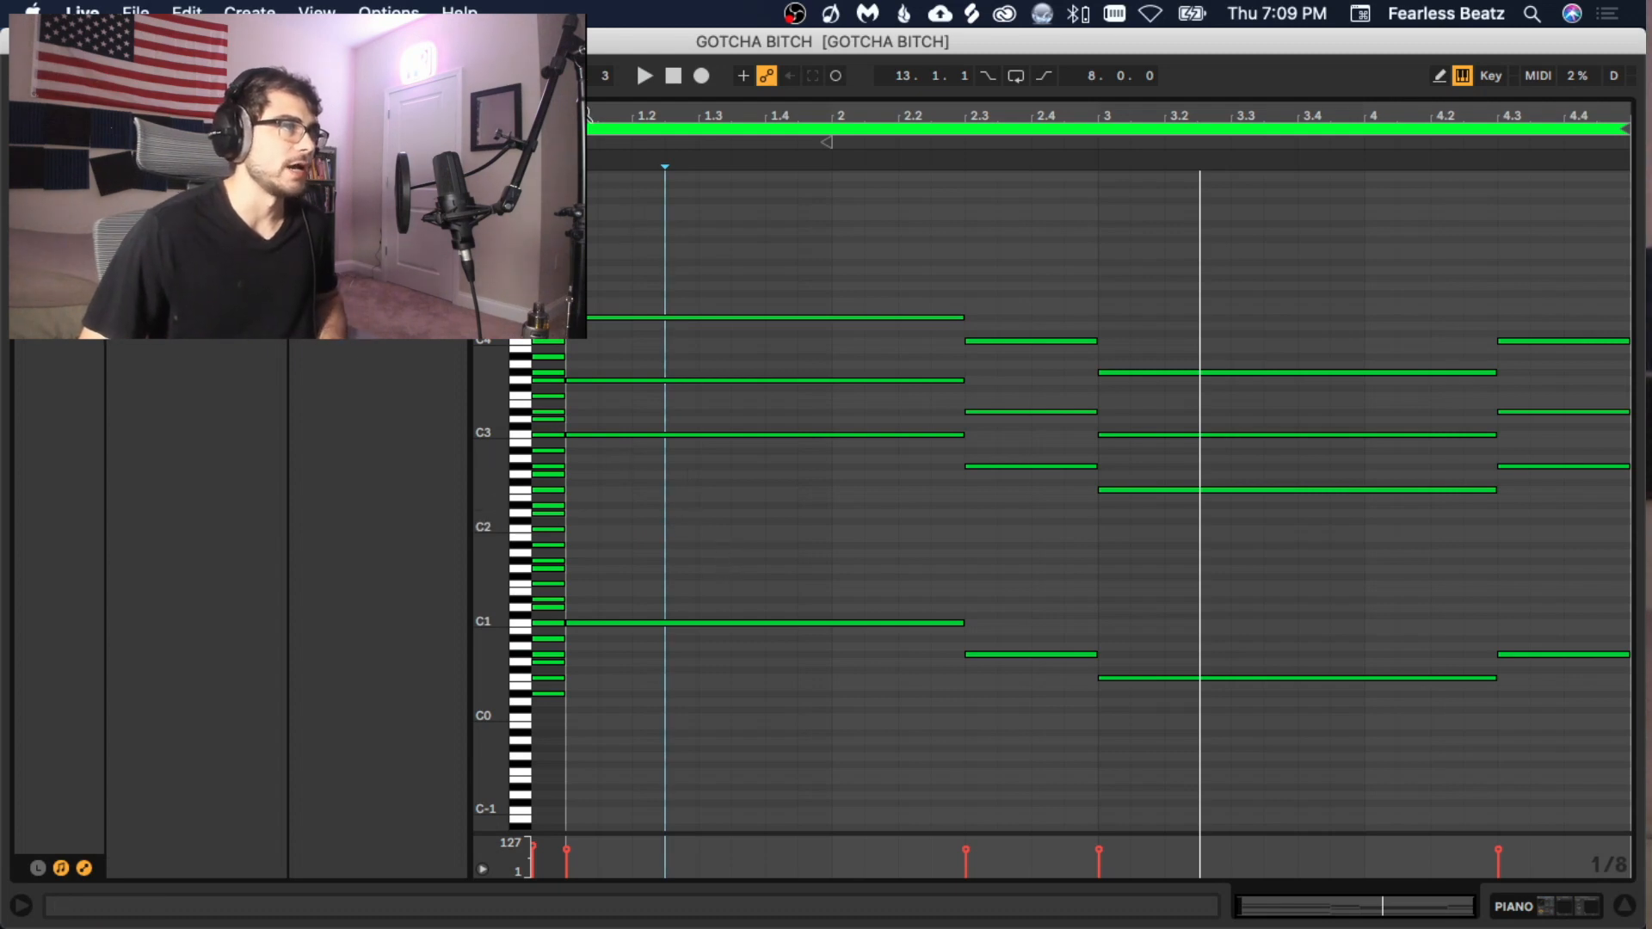
key(z)
scroll(719, 470, down, 5)
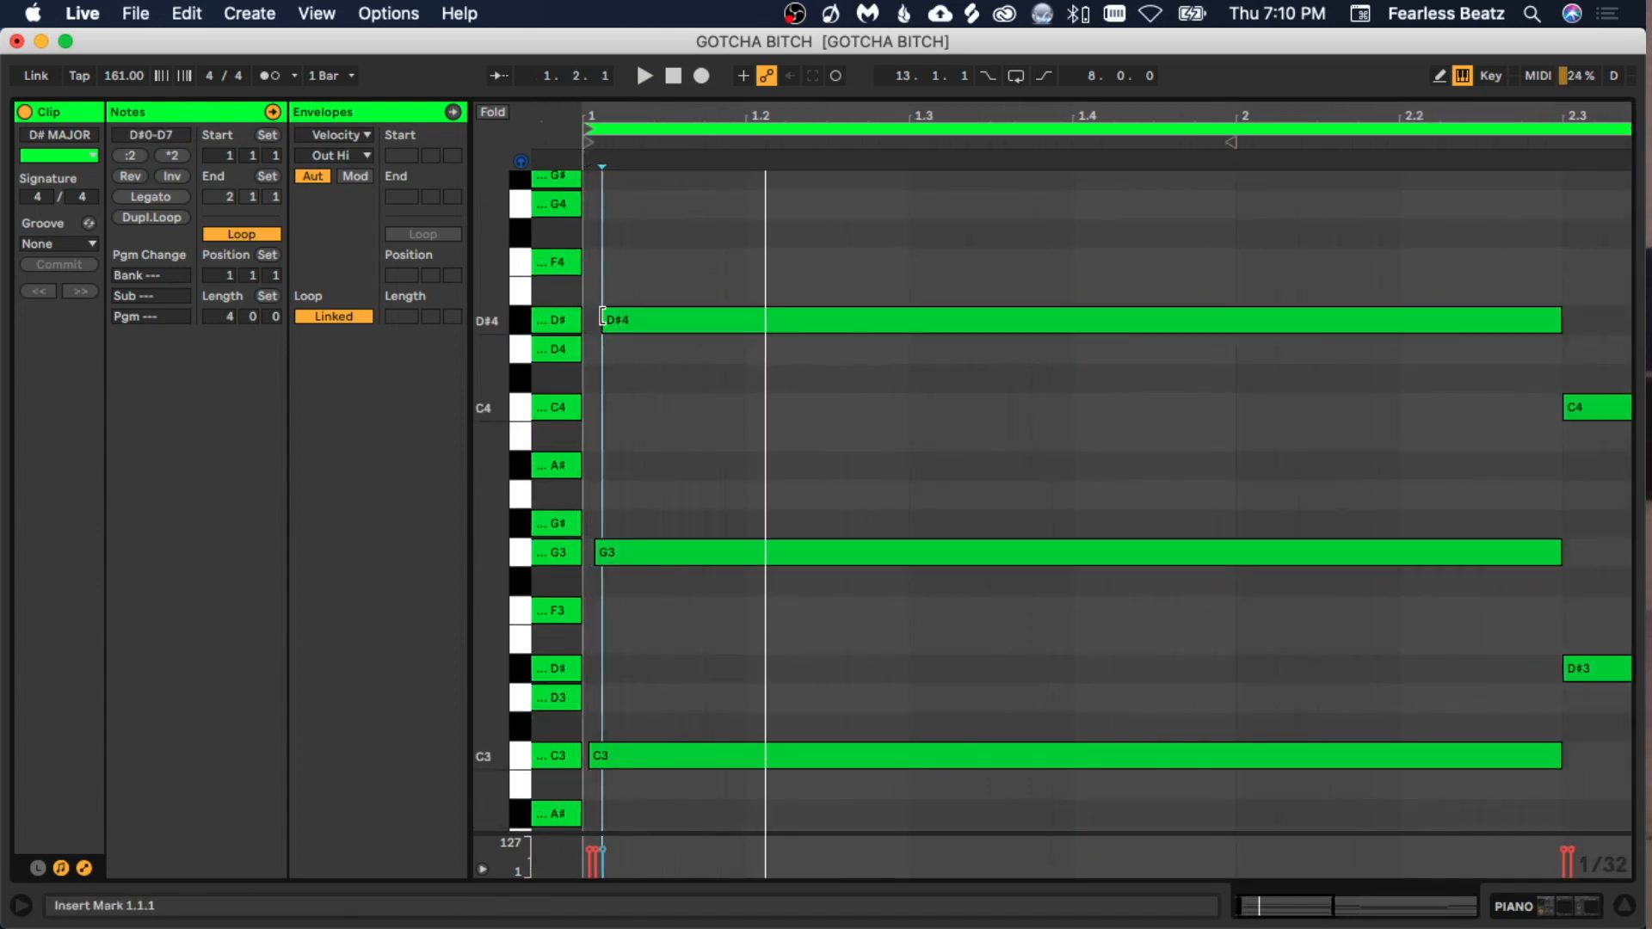
scroll(922, 336, right, 10)
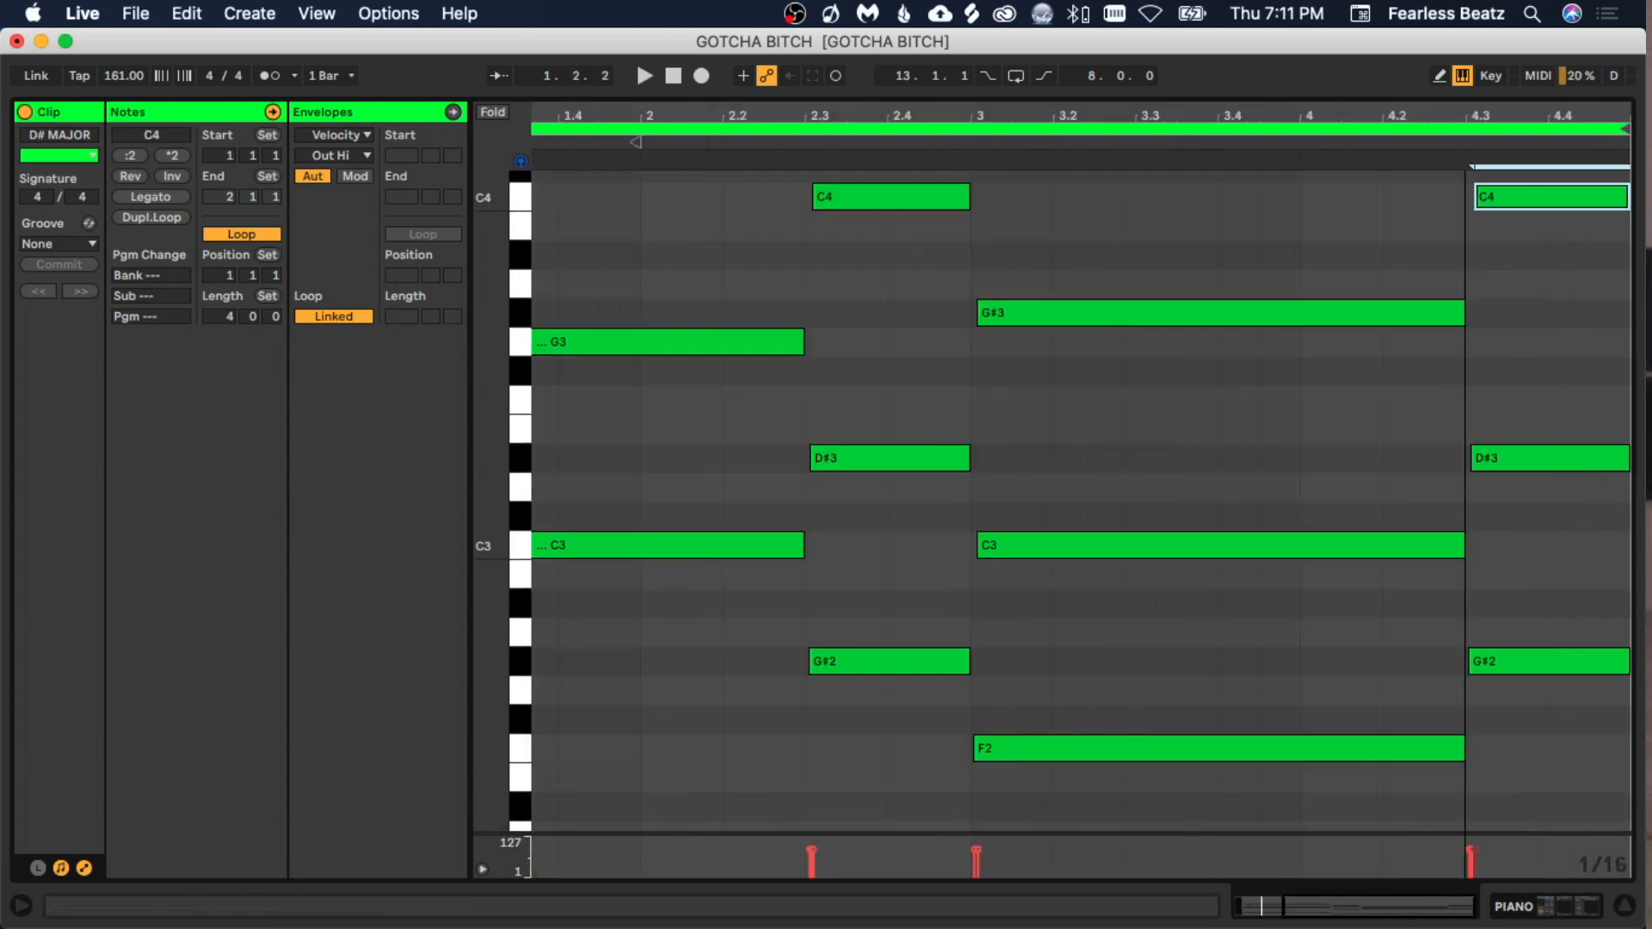
Shorten the ends of the upper notes in the second and fourth chords, leaving the bass notes, and play the progression.
key(space)
drag(1044, 369, 1051, 582)
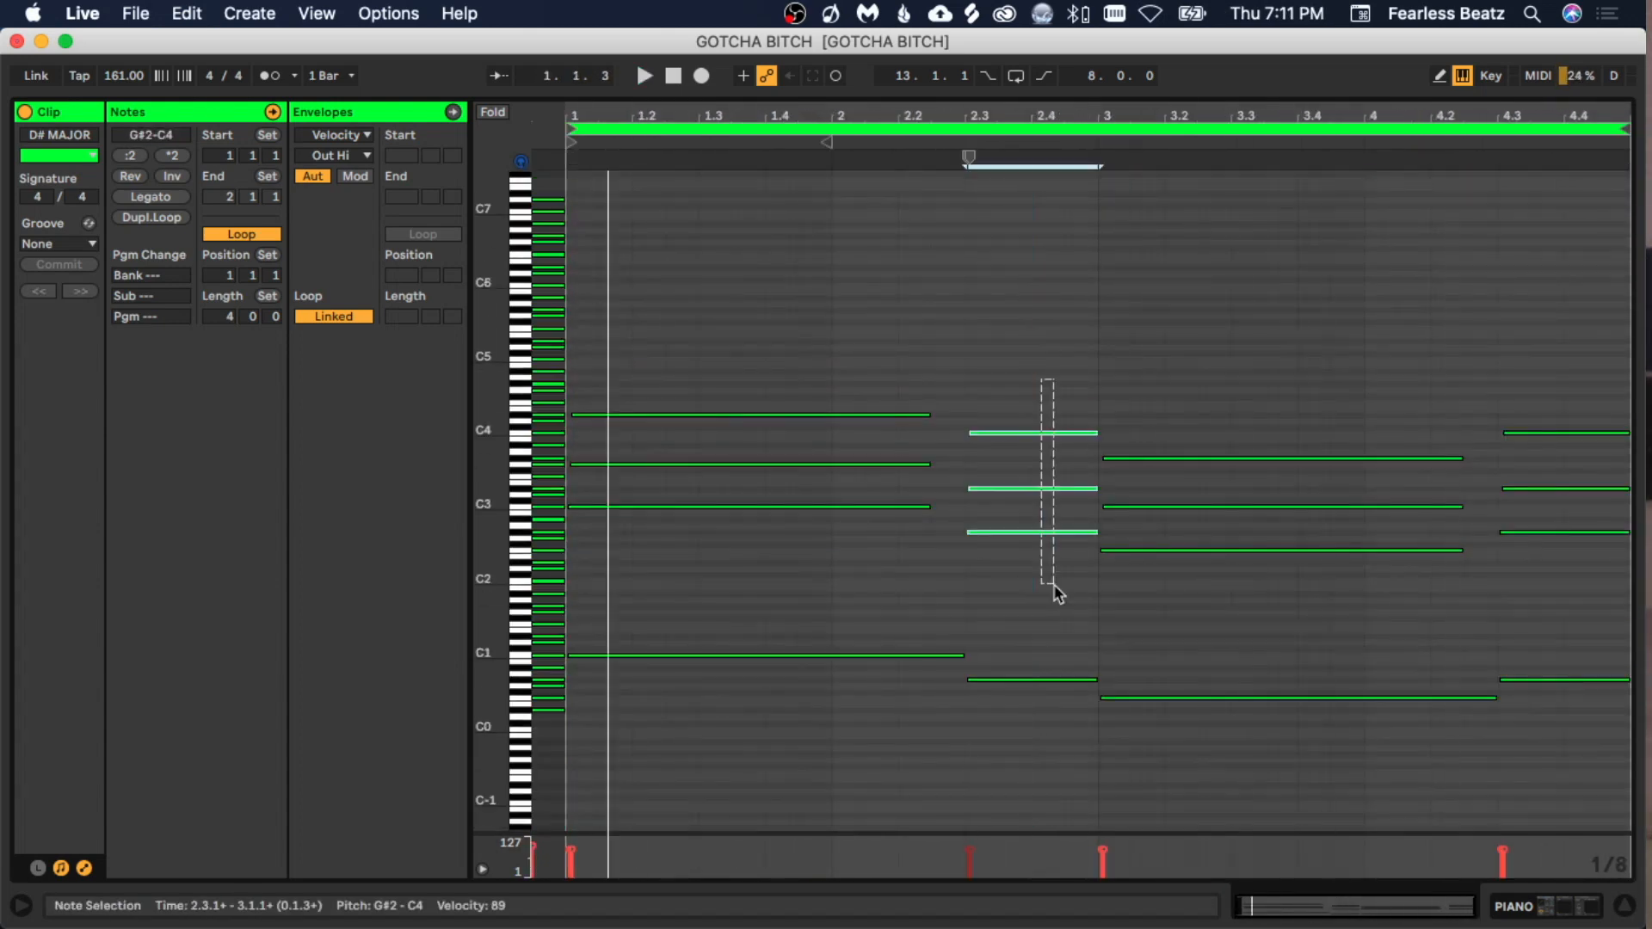
drag(1635, 536, 1607, 536)
click(1581, 602)
key(space)
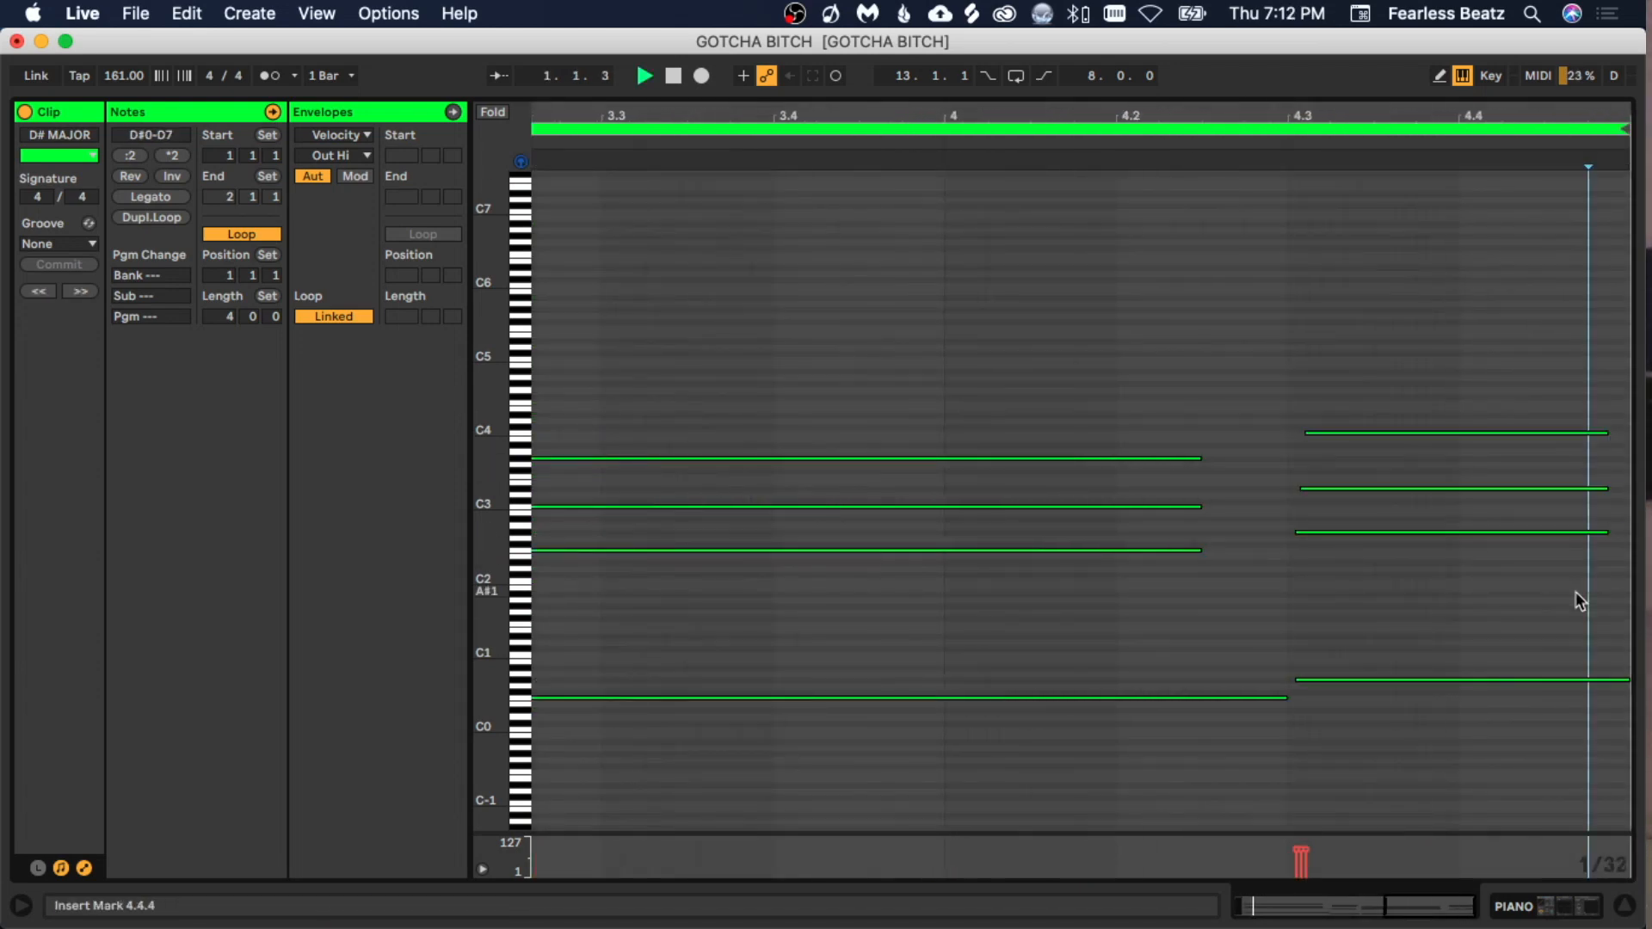
drag(1401, 114, 1400, 75)
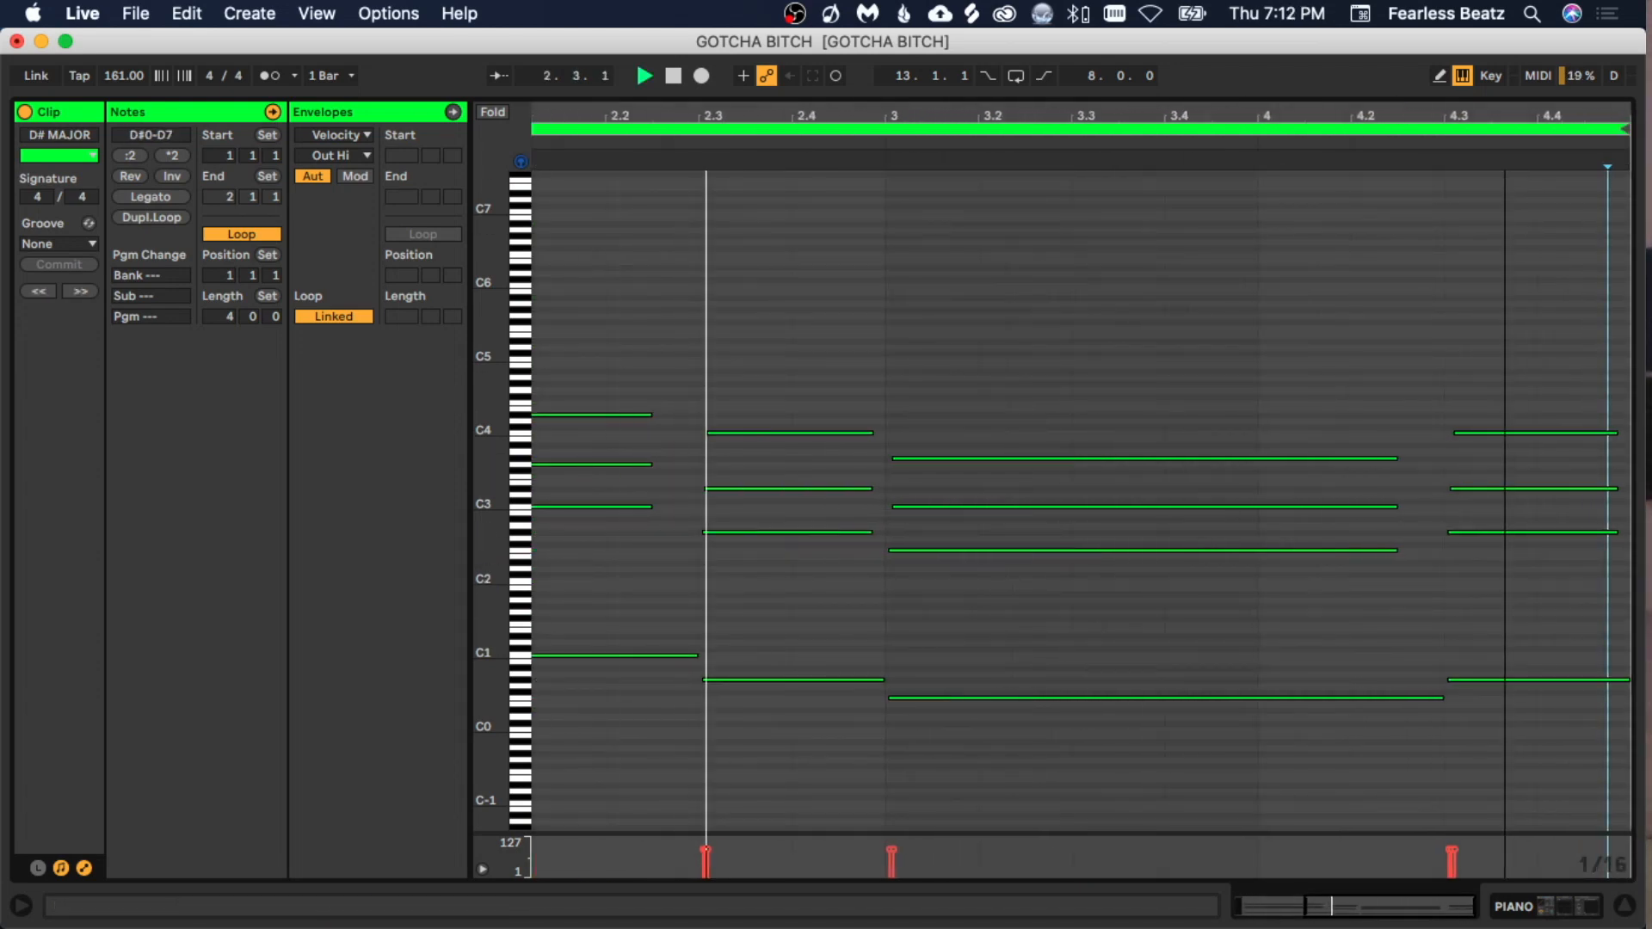
drag(1505, 114, 1541, 79)
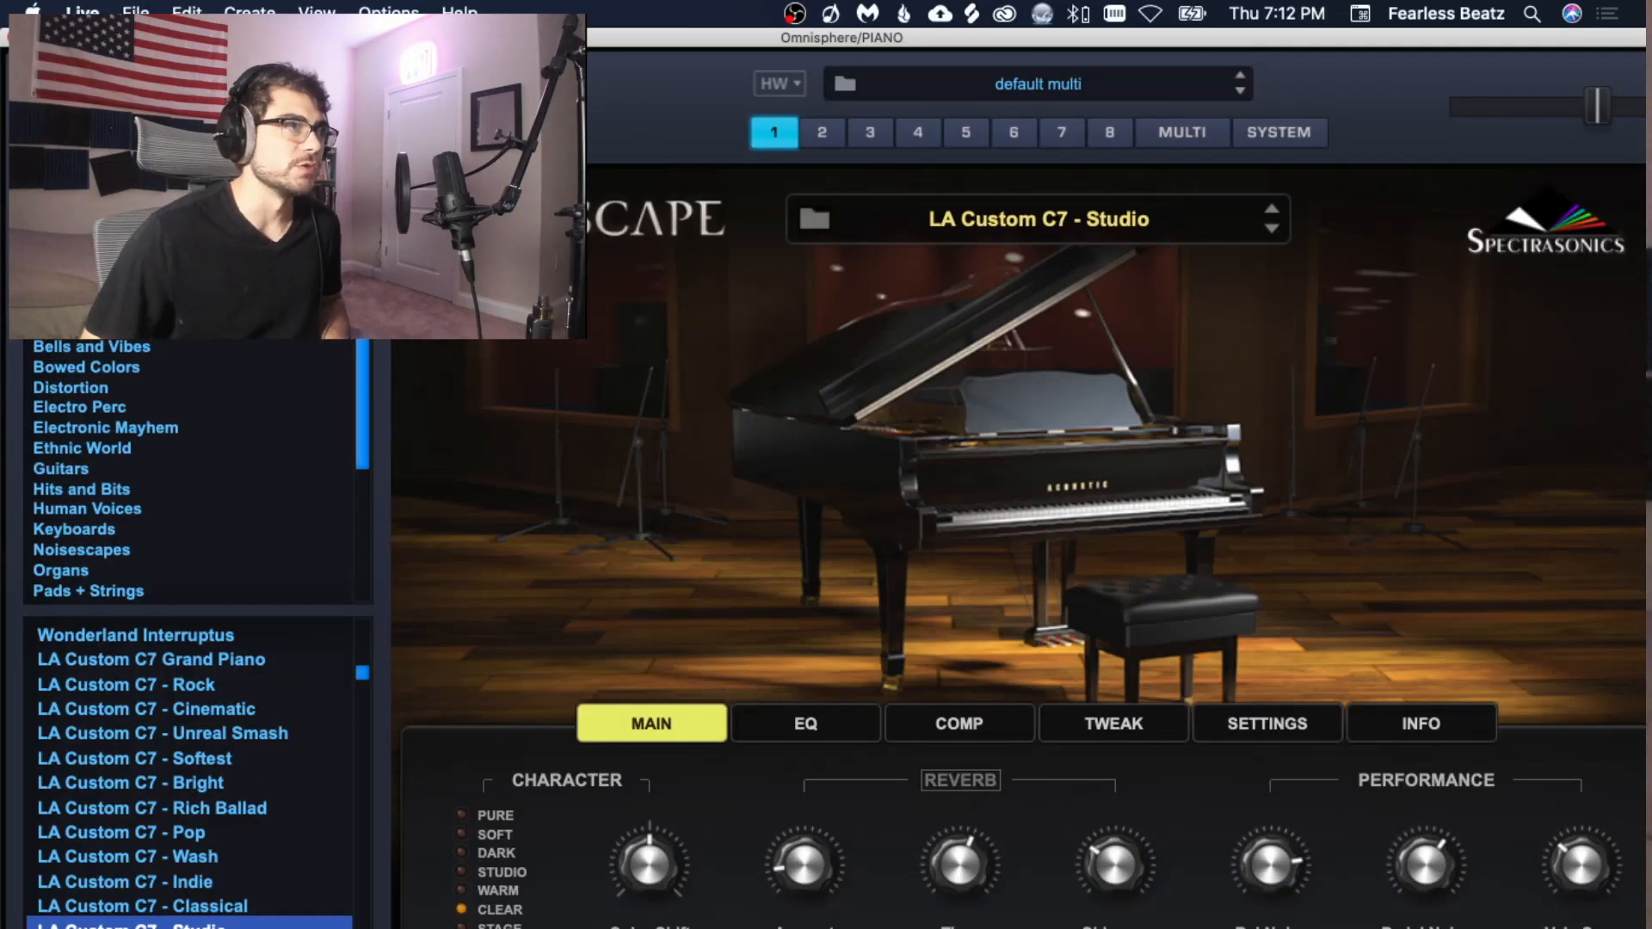
Open layer A of the LA Custom C7 - Studio patch in Omnisphere and lower the oscillator's timbre slightly.
click(521, 297)
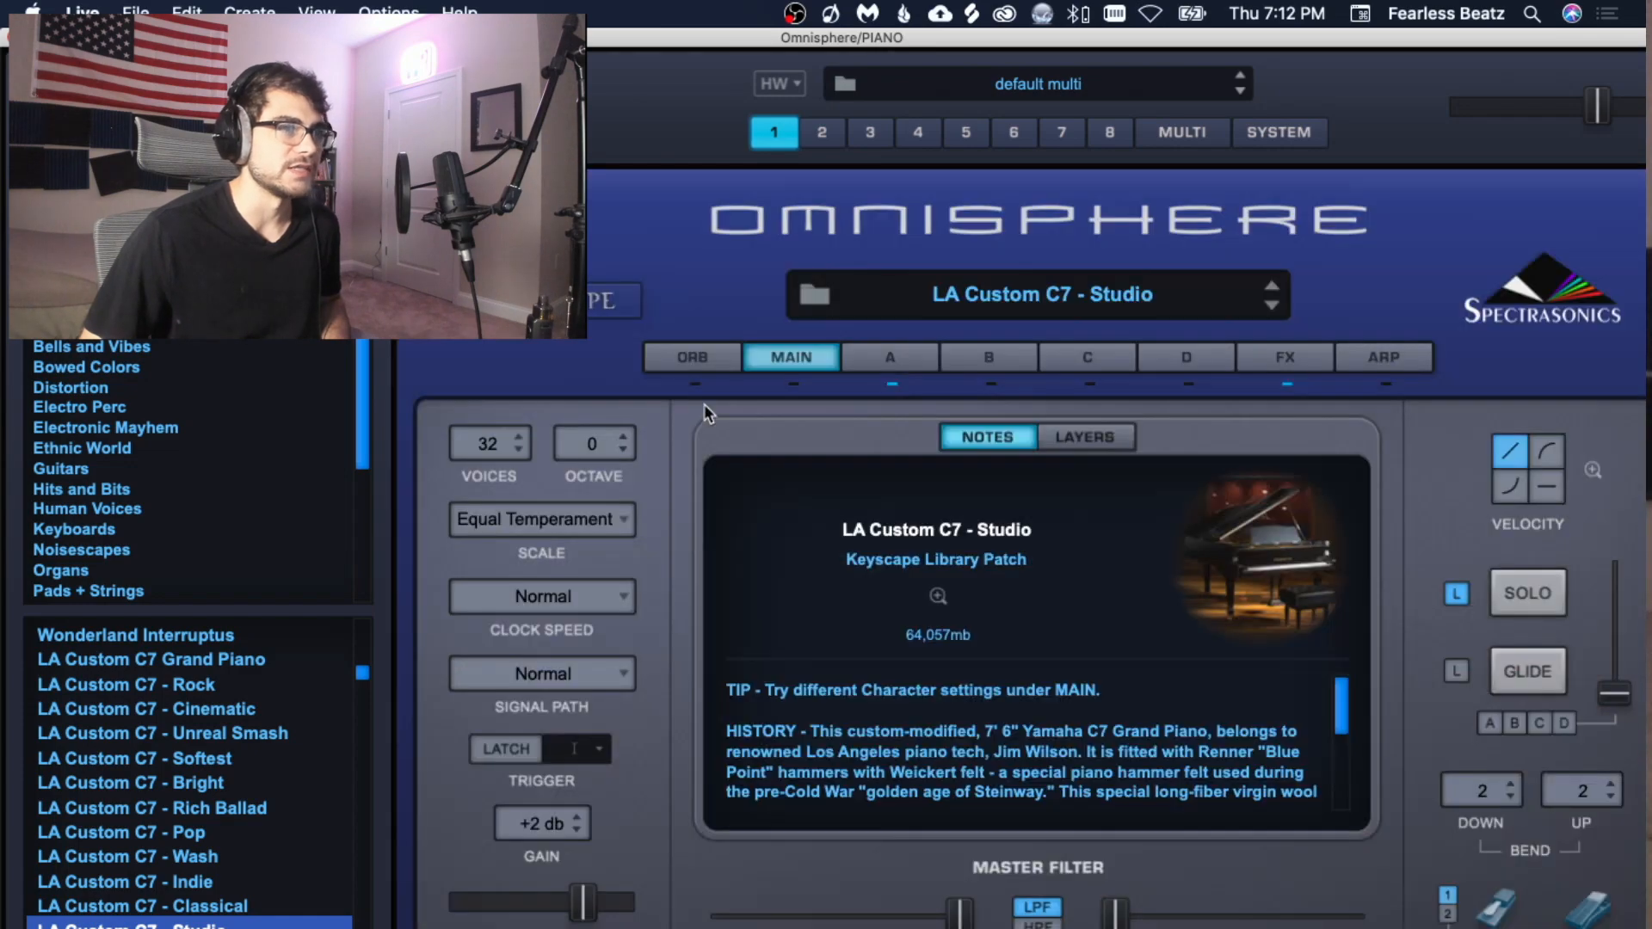
click(886, 359)
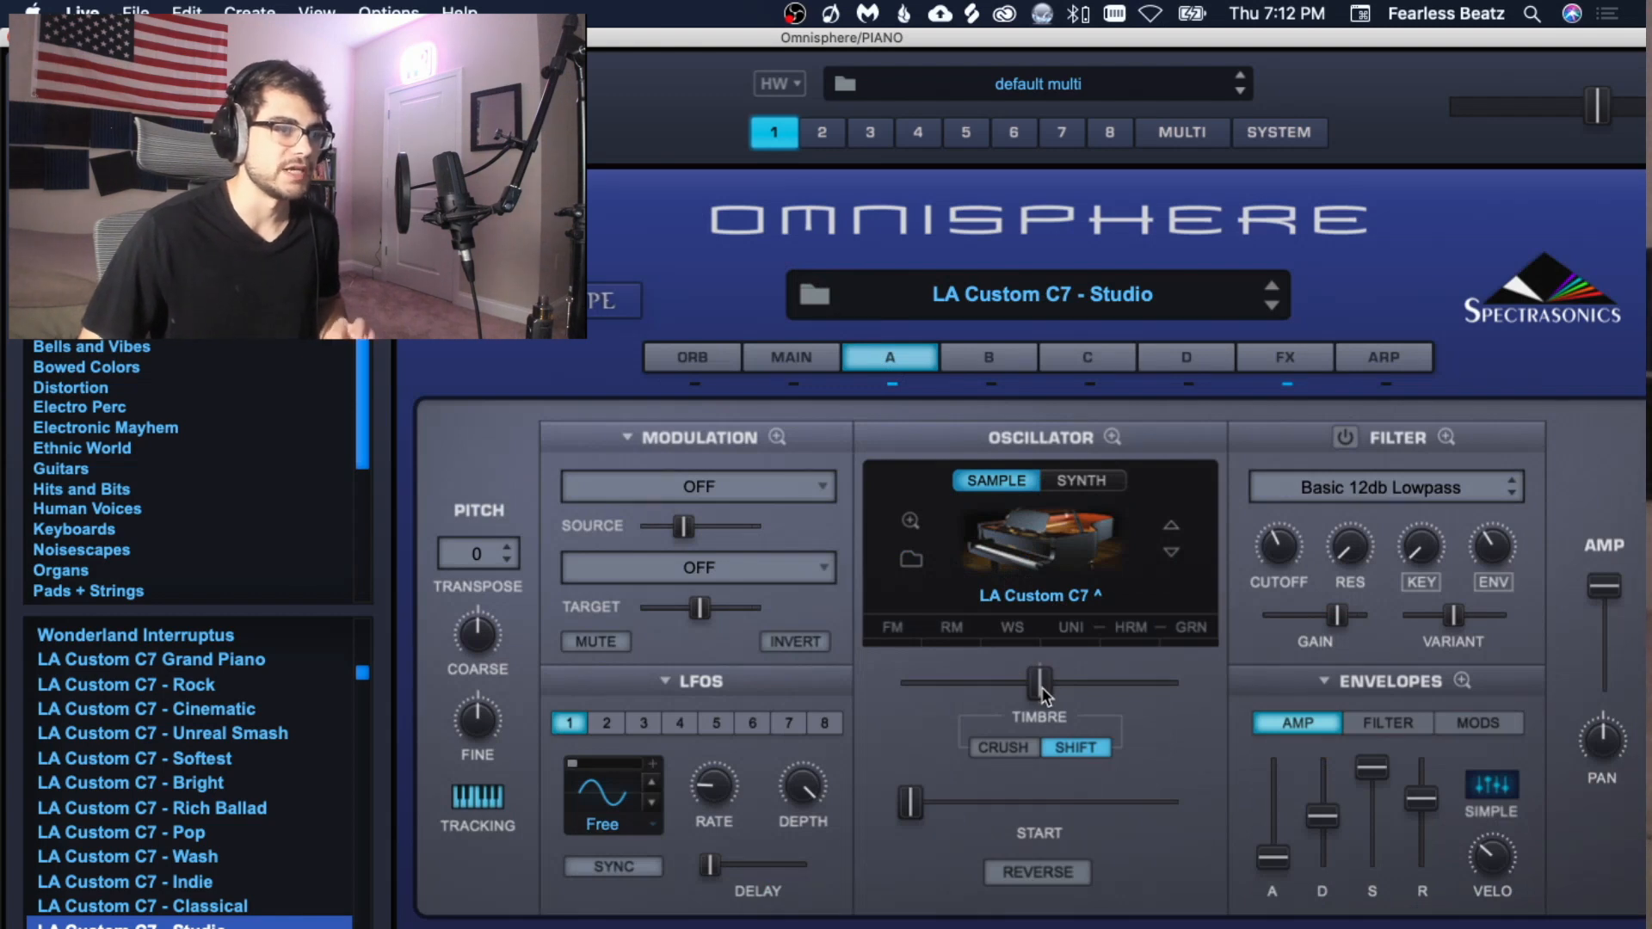
mouse_move(1038, 684)
mouse_down()
mouse_move(975, 684)
mouse_move(1022, 688)
mouse_up()
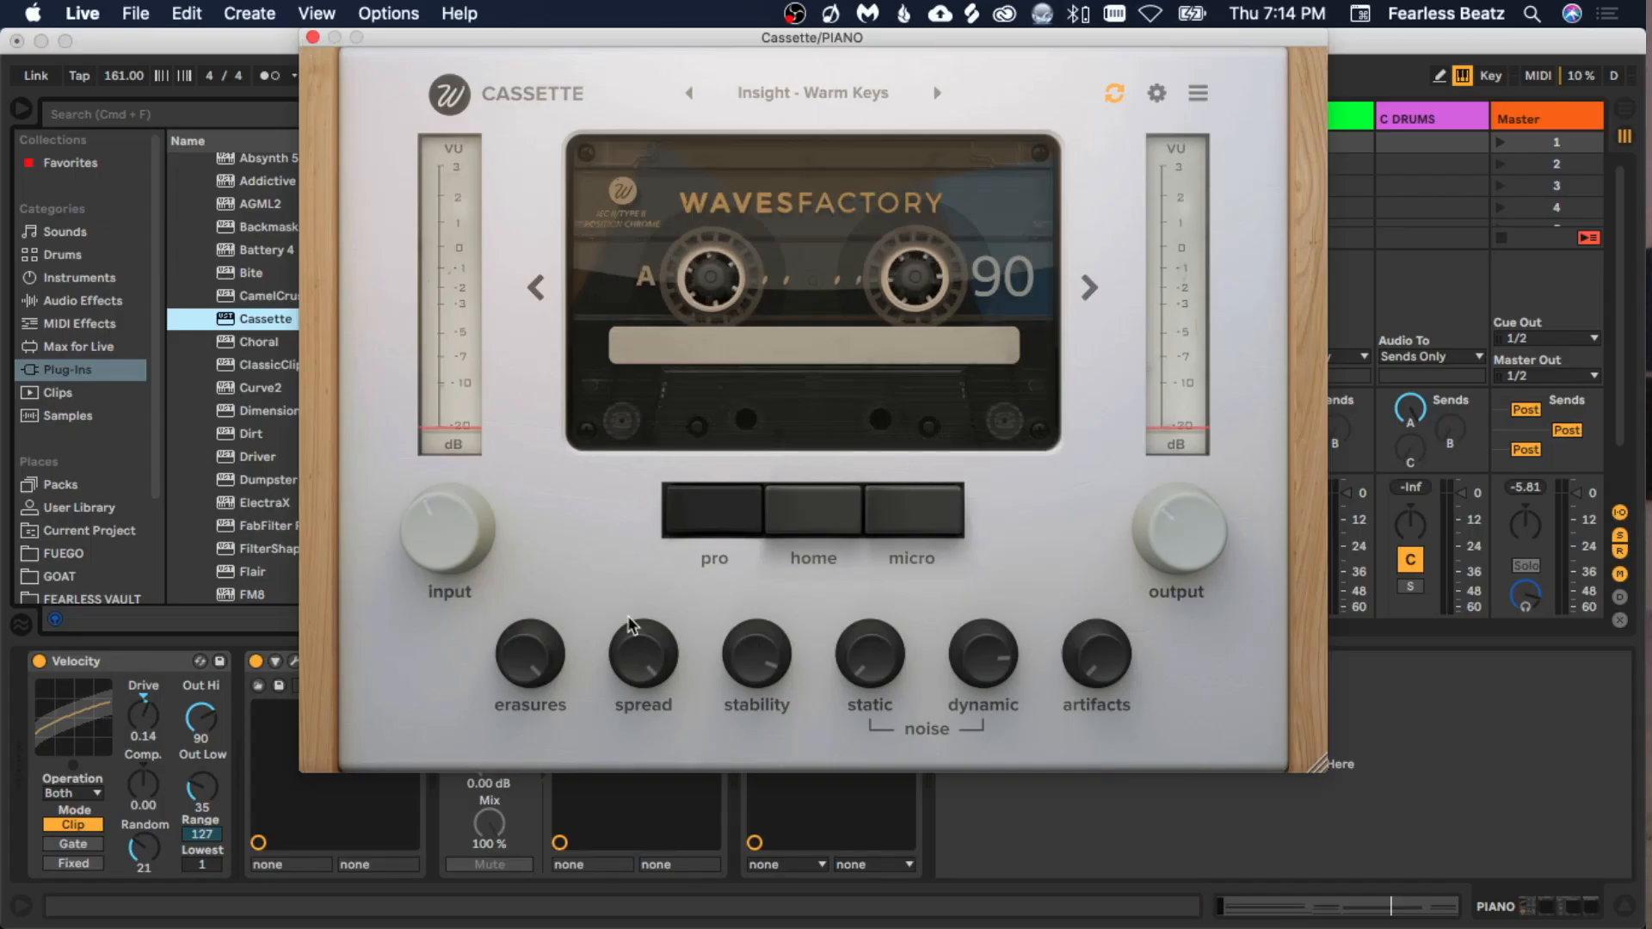
Close the Cassette plugin and order the PIANO device chain with Cassette ahead of FabFilter Pro-Q 3.
click(313, 39)
drag(642, 644, 684, 659)
Cut the piano's lows in FabFilter Pro-Q 3 with a low shelf at about 238 Hz and -10.8 dB, and reshape the curve near 100 Hz.
click(686, 659)
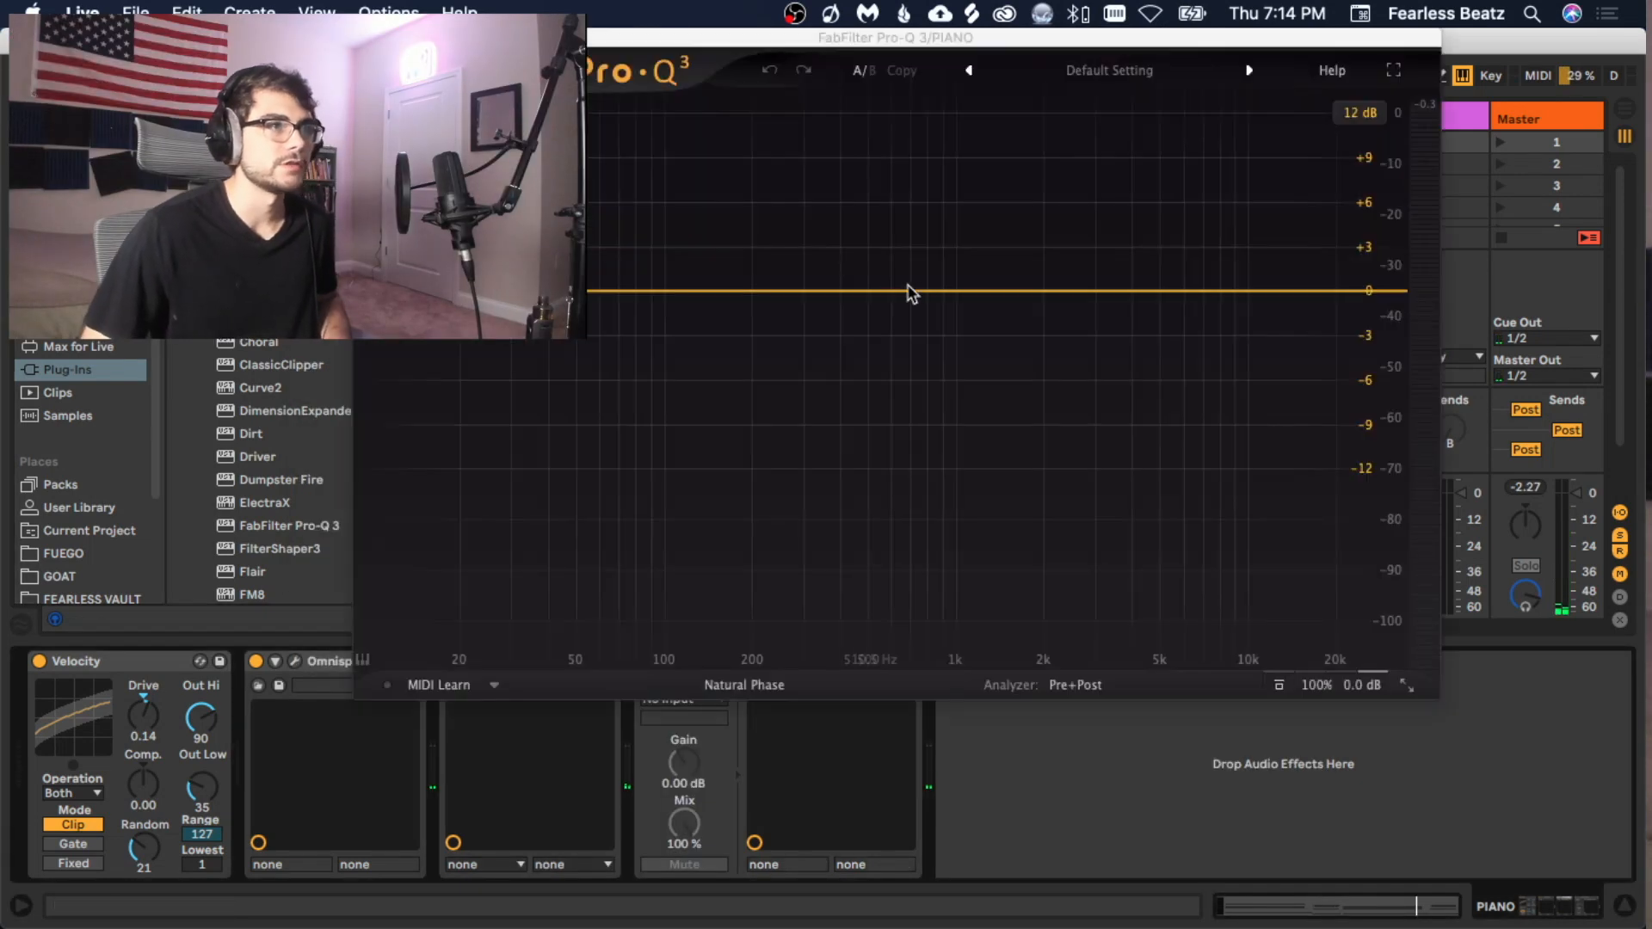
drag(737, 292, 781, 421)
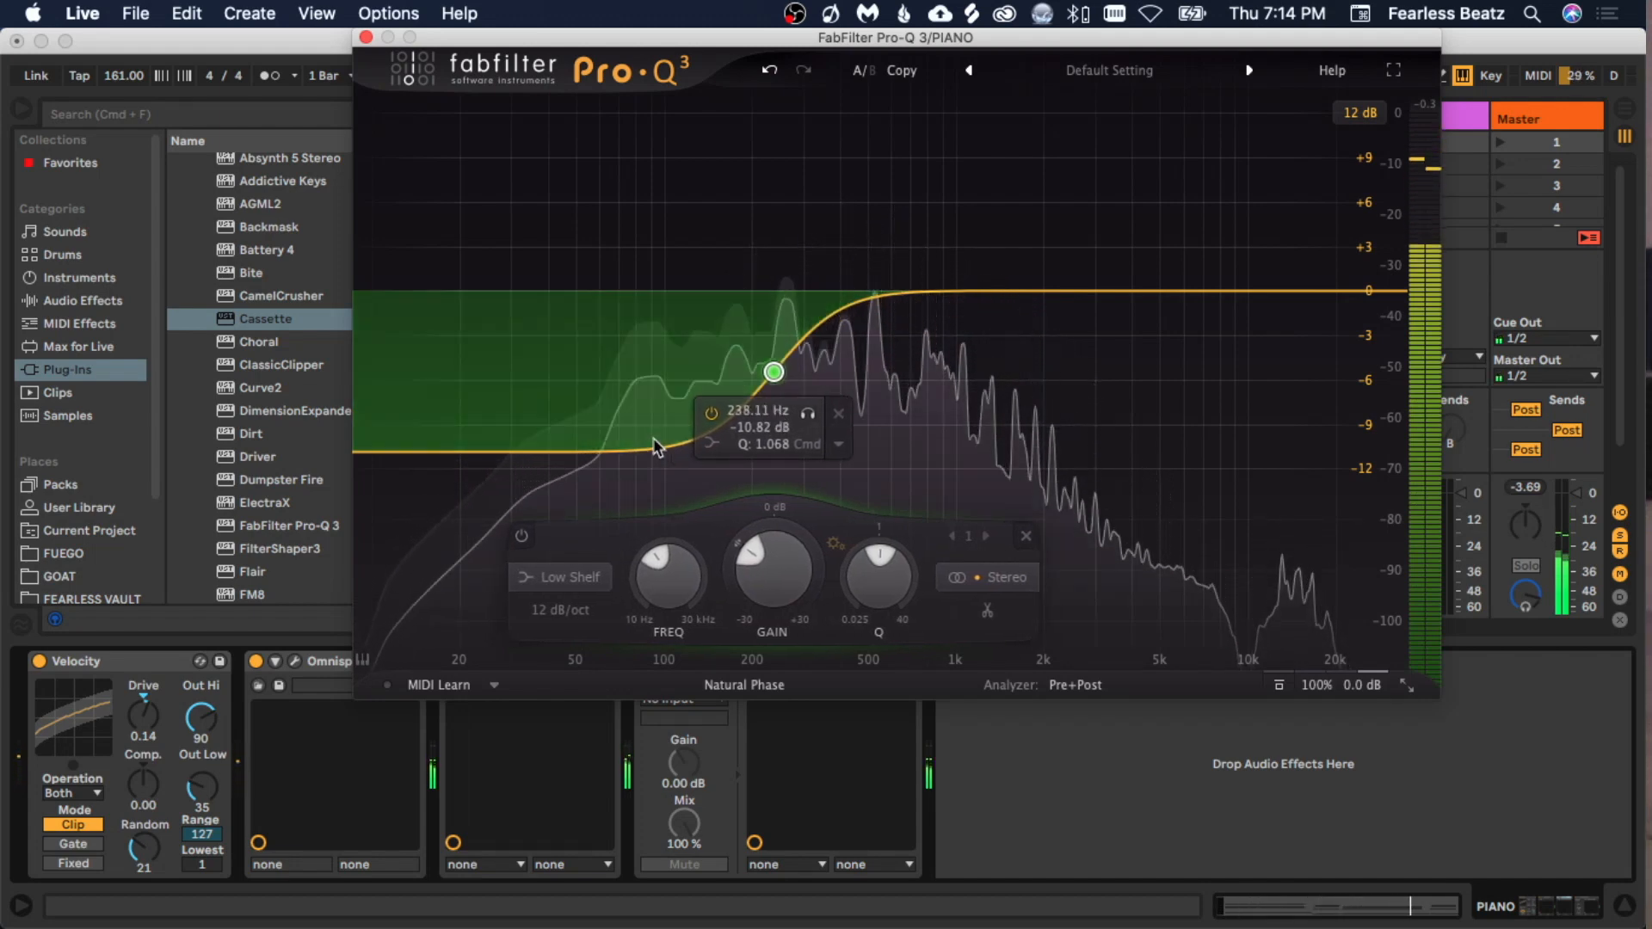
drag(654, 446, 622, 269)
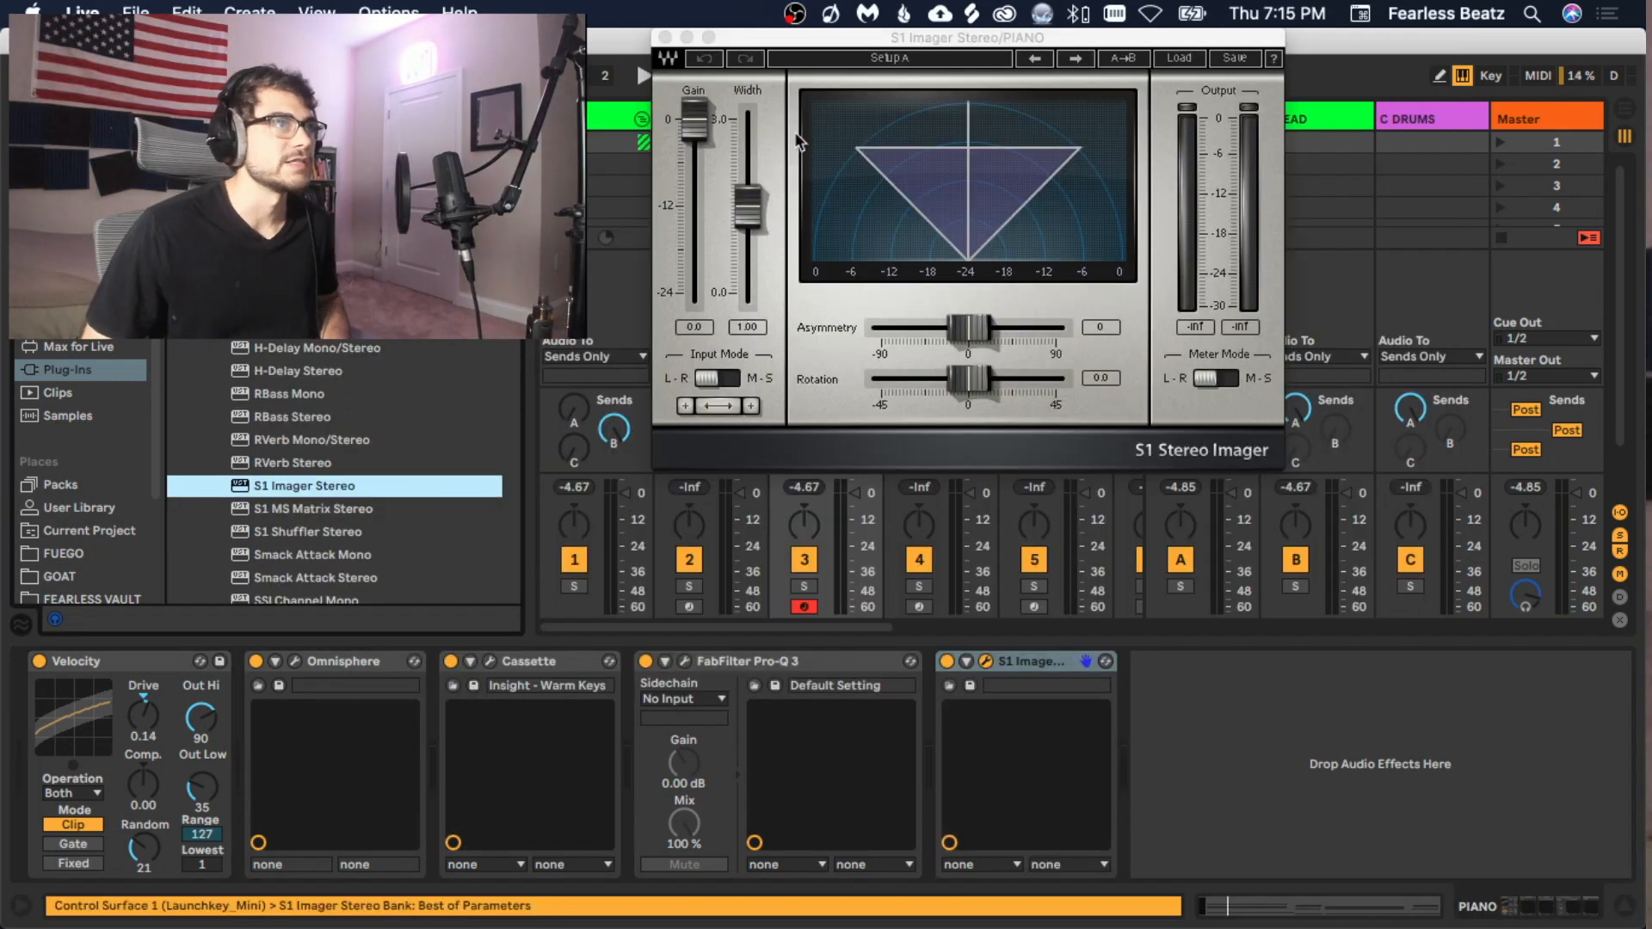
Widen the piano in S1 Imager Stereo to a width of about 1.5 during playback and close the plugin.
drag(800, 37, 589, 122)
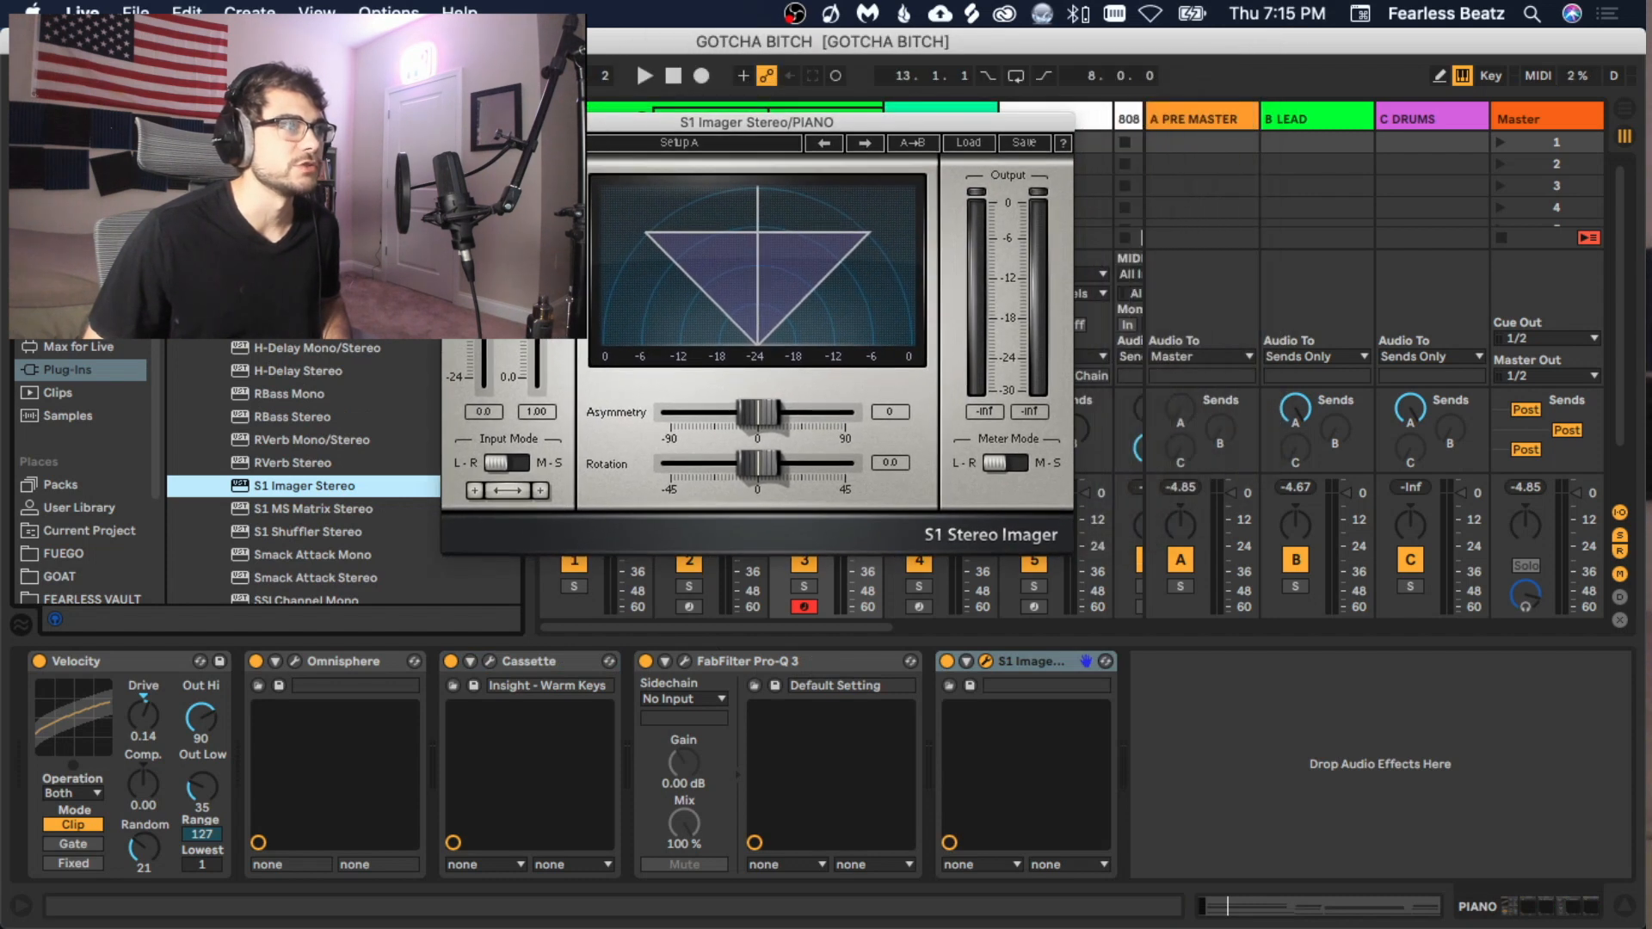
key(space)
drag(537, 292, 536, 265)
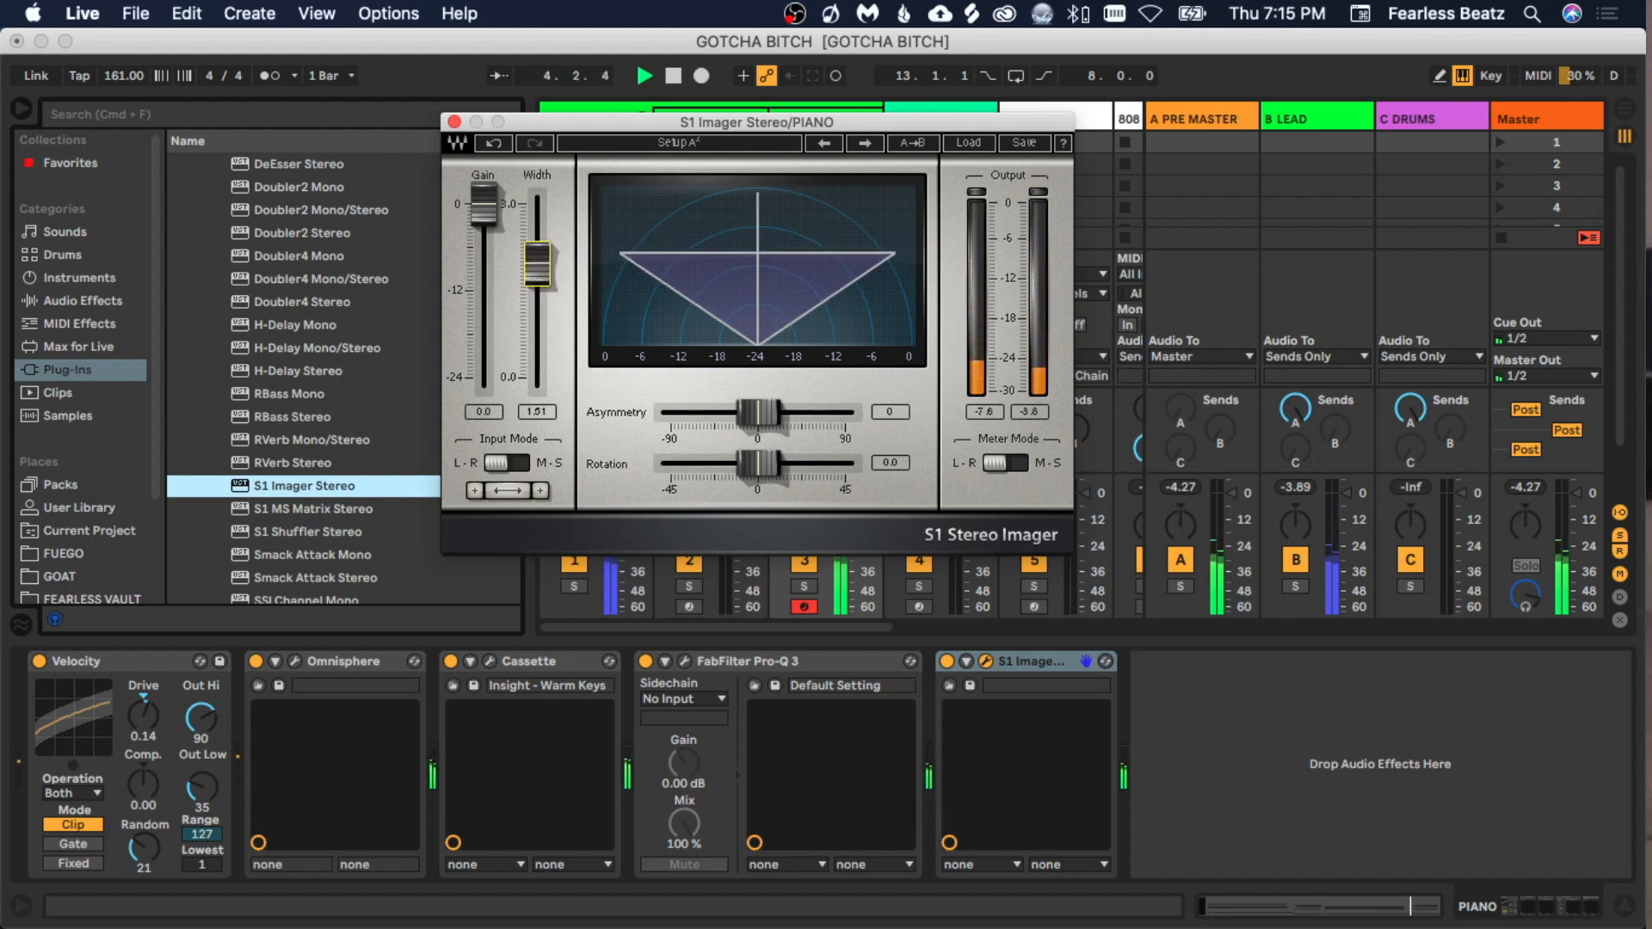
drag(537, 265, 534, 265)
click(454, 121)
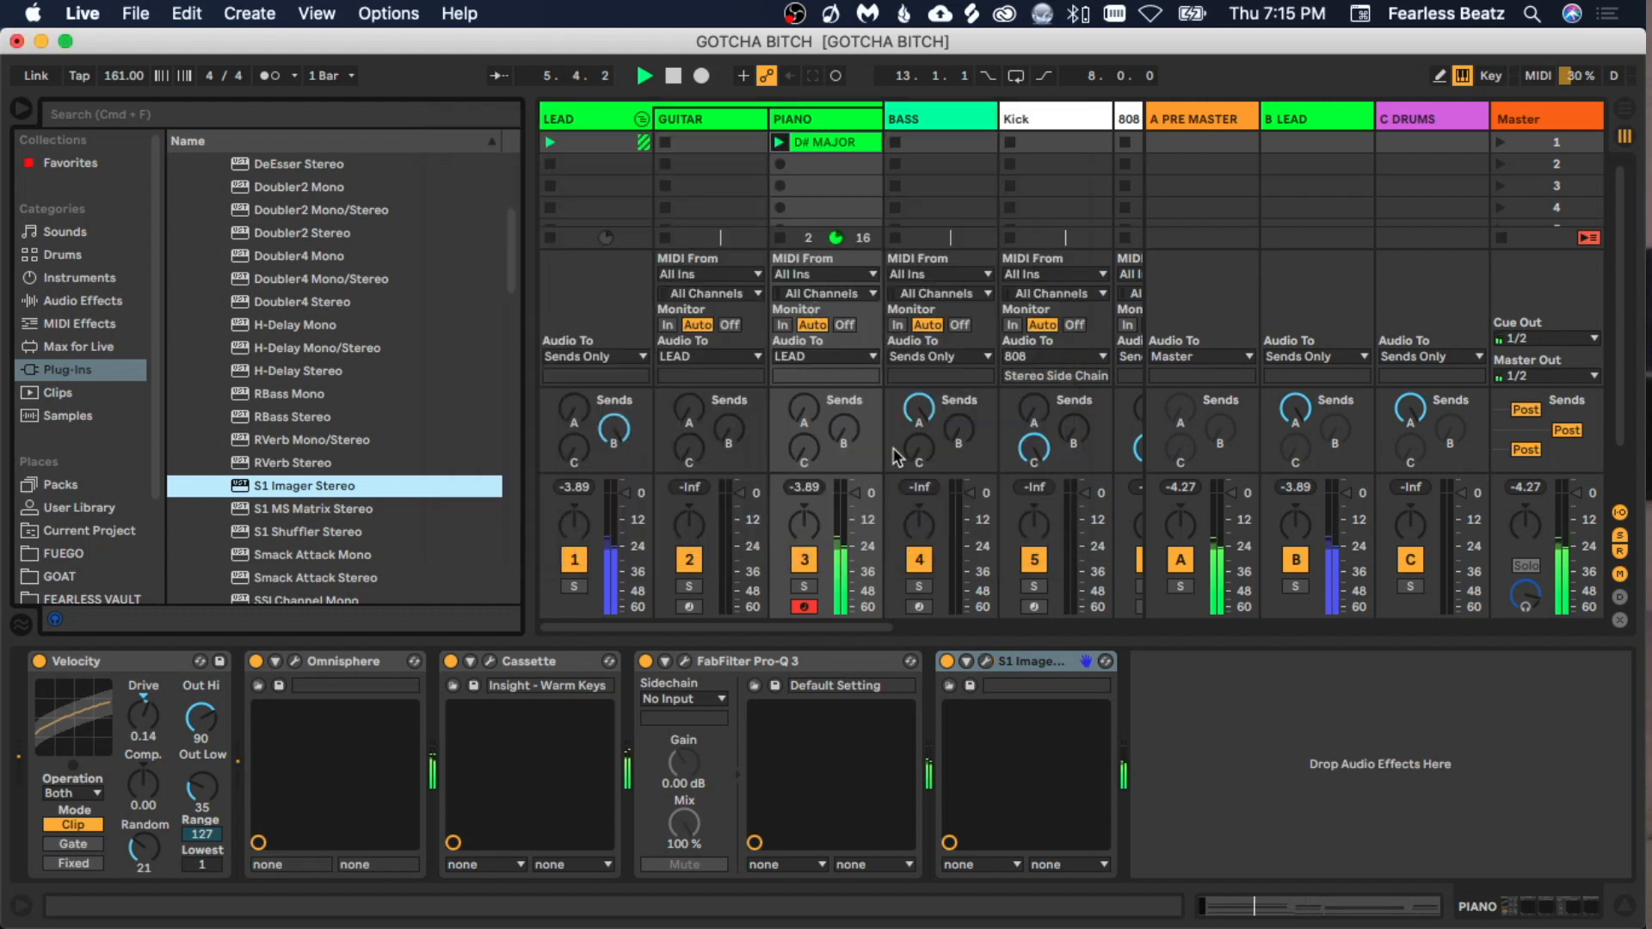
Copy the D# MAJOR clip from the PIANO track to the GUITAR track and load Evolution Jazz Archtop's Warm Chorus preset in Kontakt.
drag(817, 139, 690, 145)
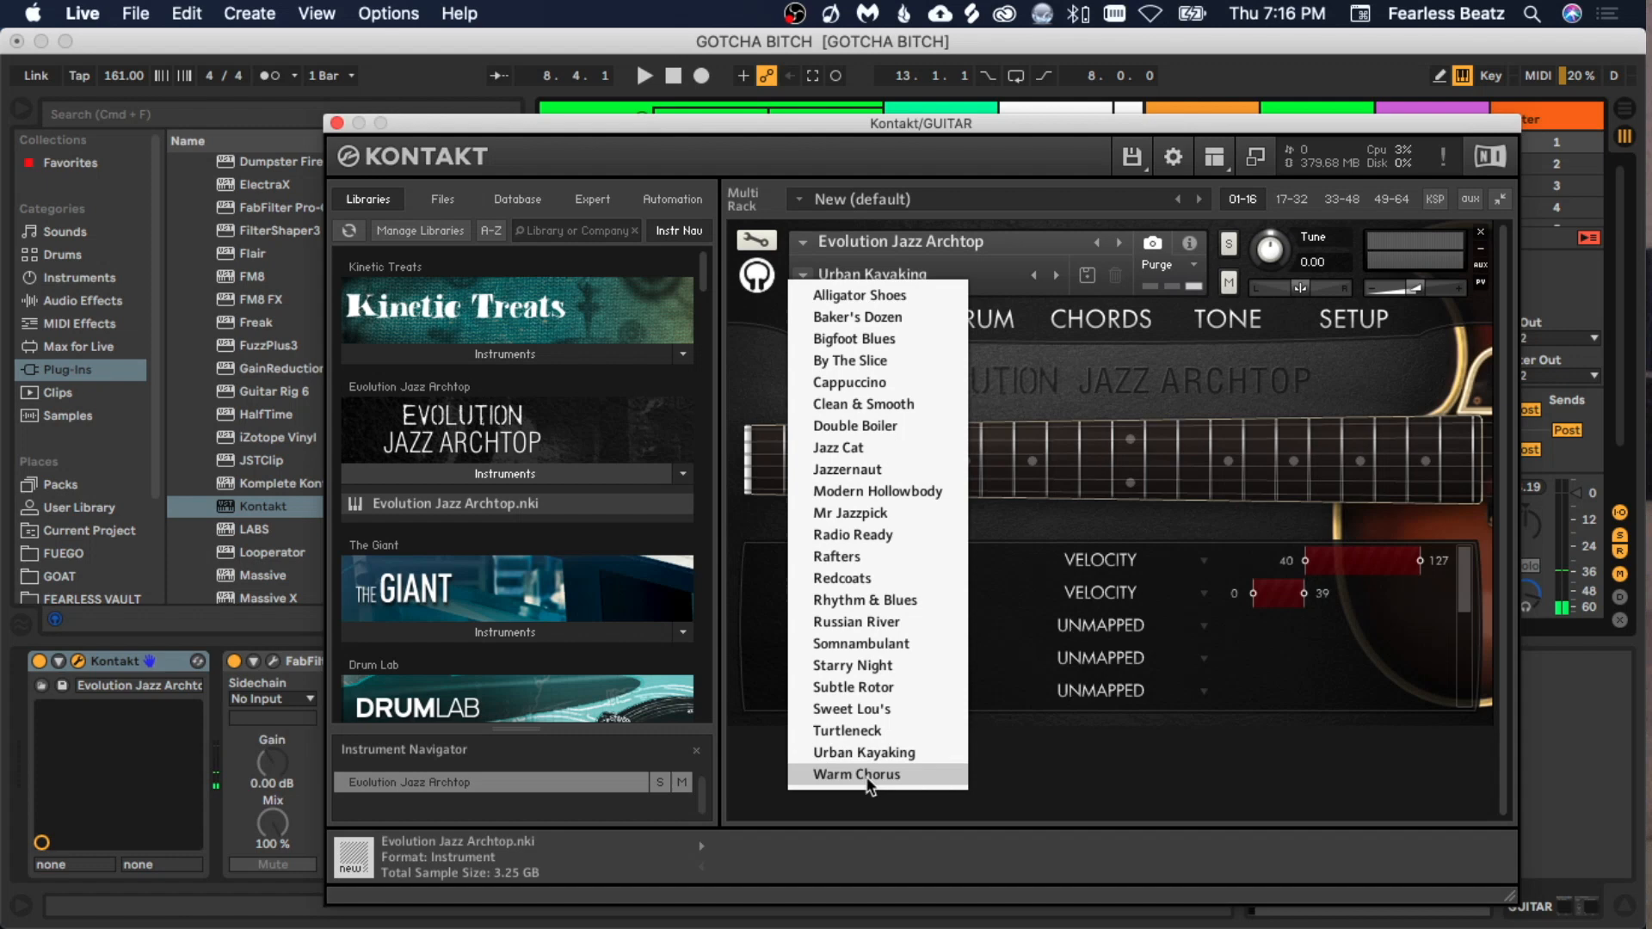
click(860, 774)
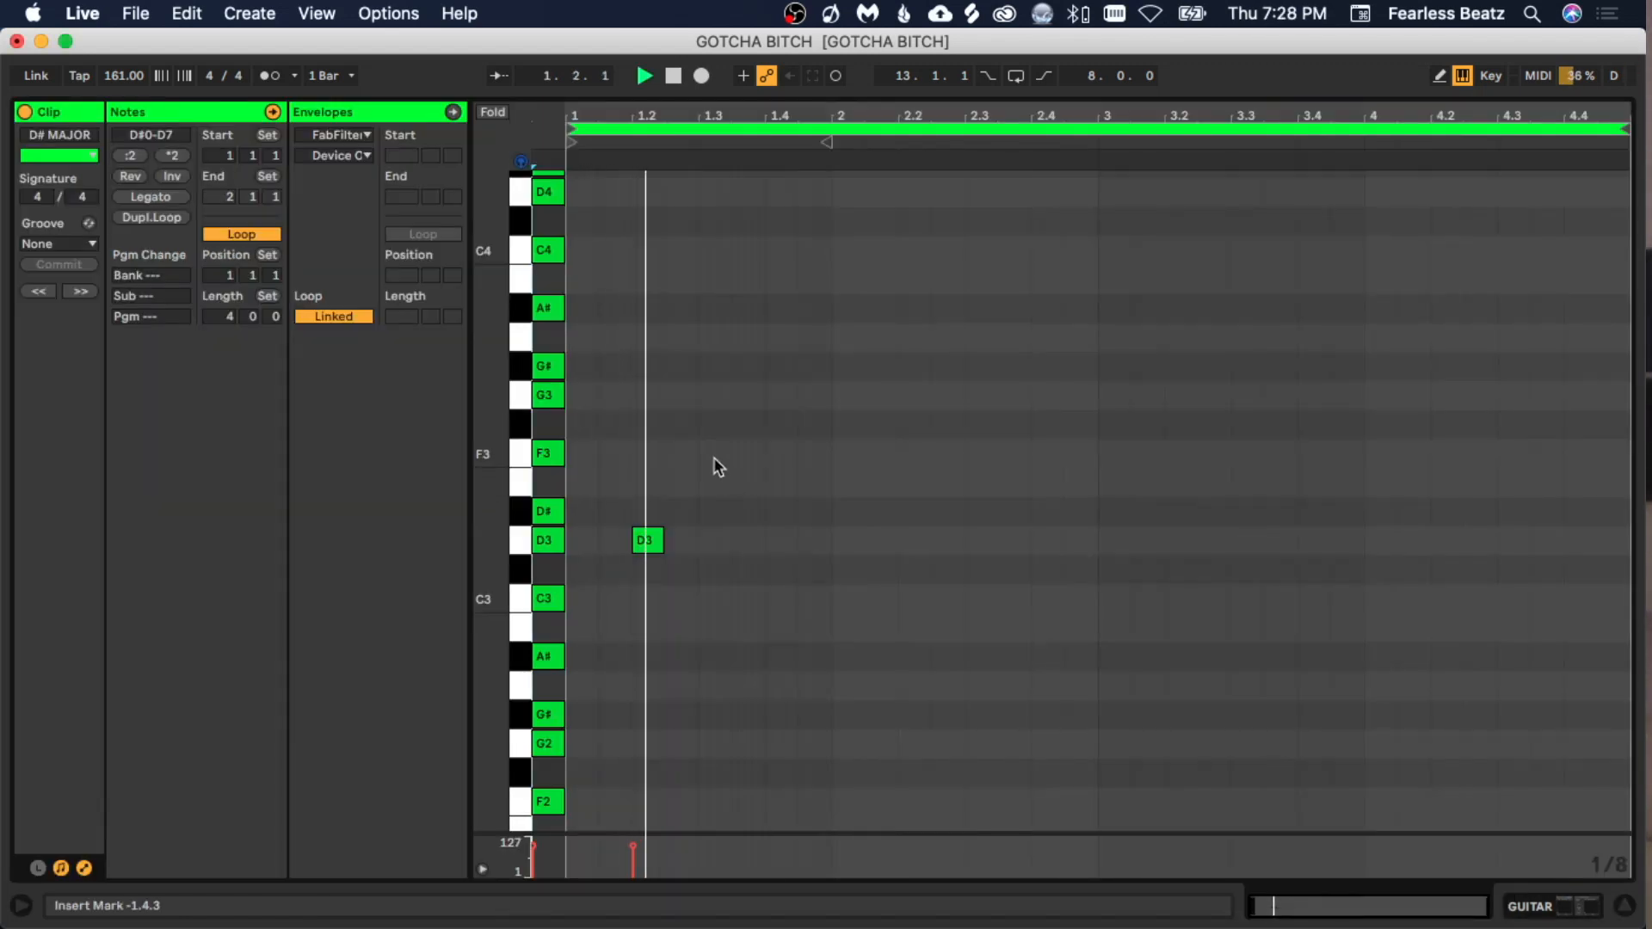
Add an F3 note to the guitar clip after the D3 and place it at 1.3.3 while listening to the loop.
double_click(714, 457)
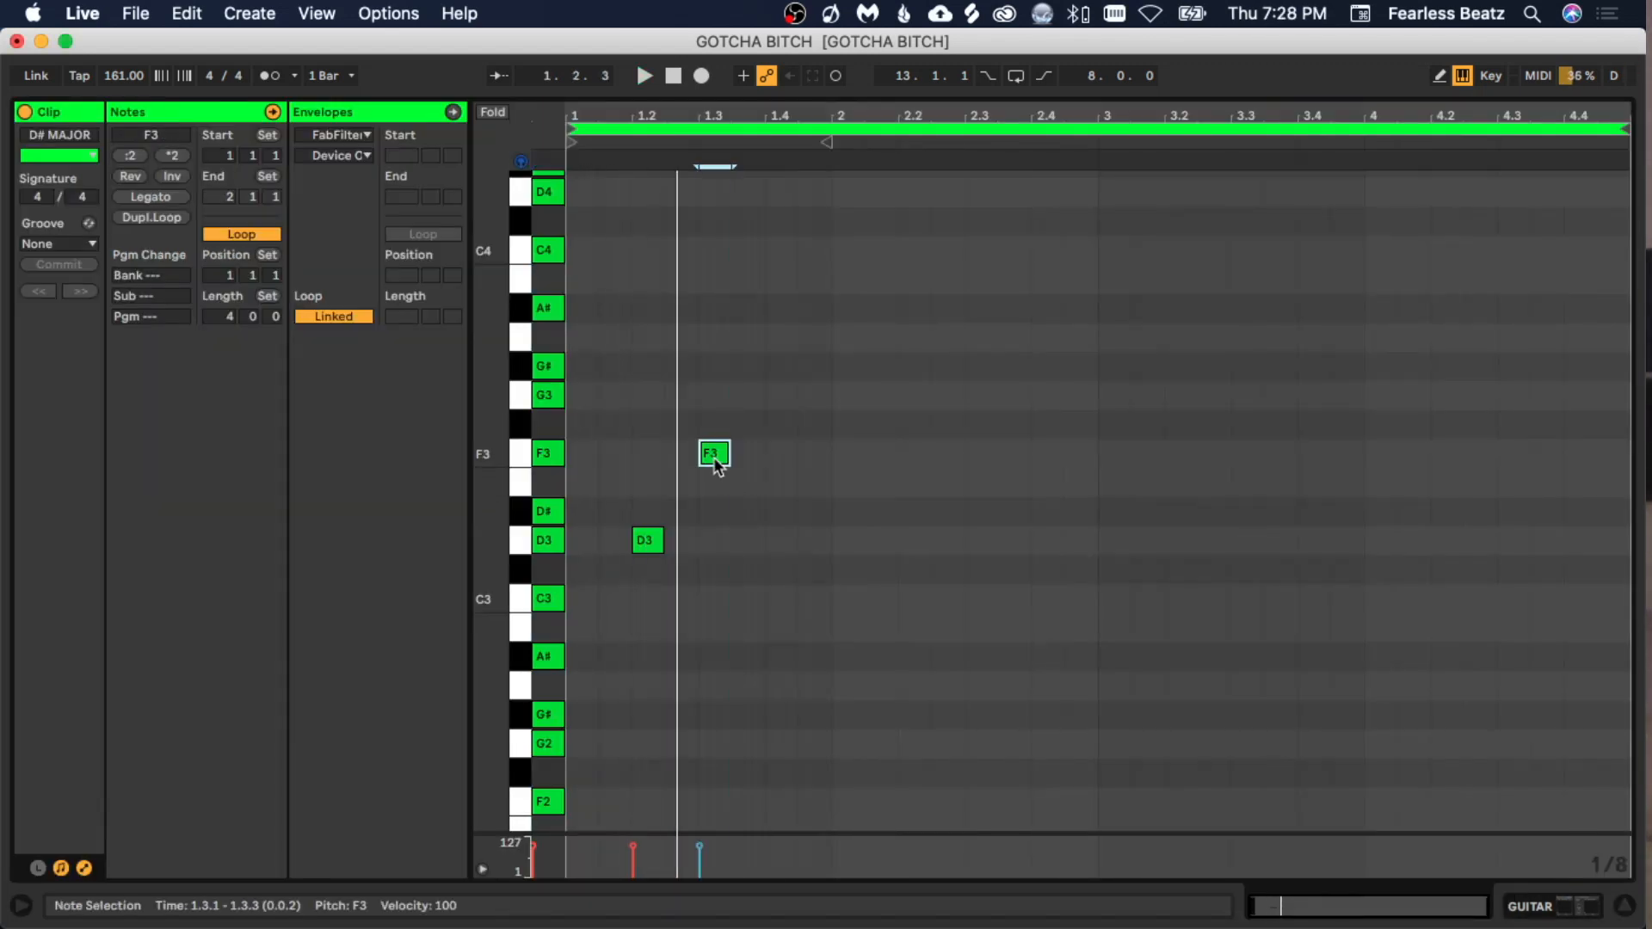
scroll(727, 490, down, 2)
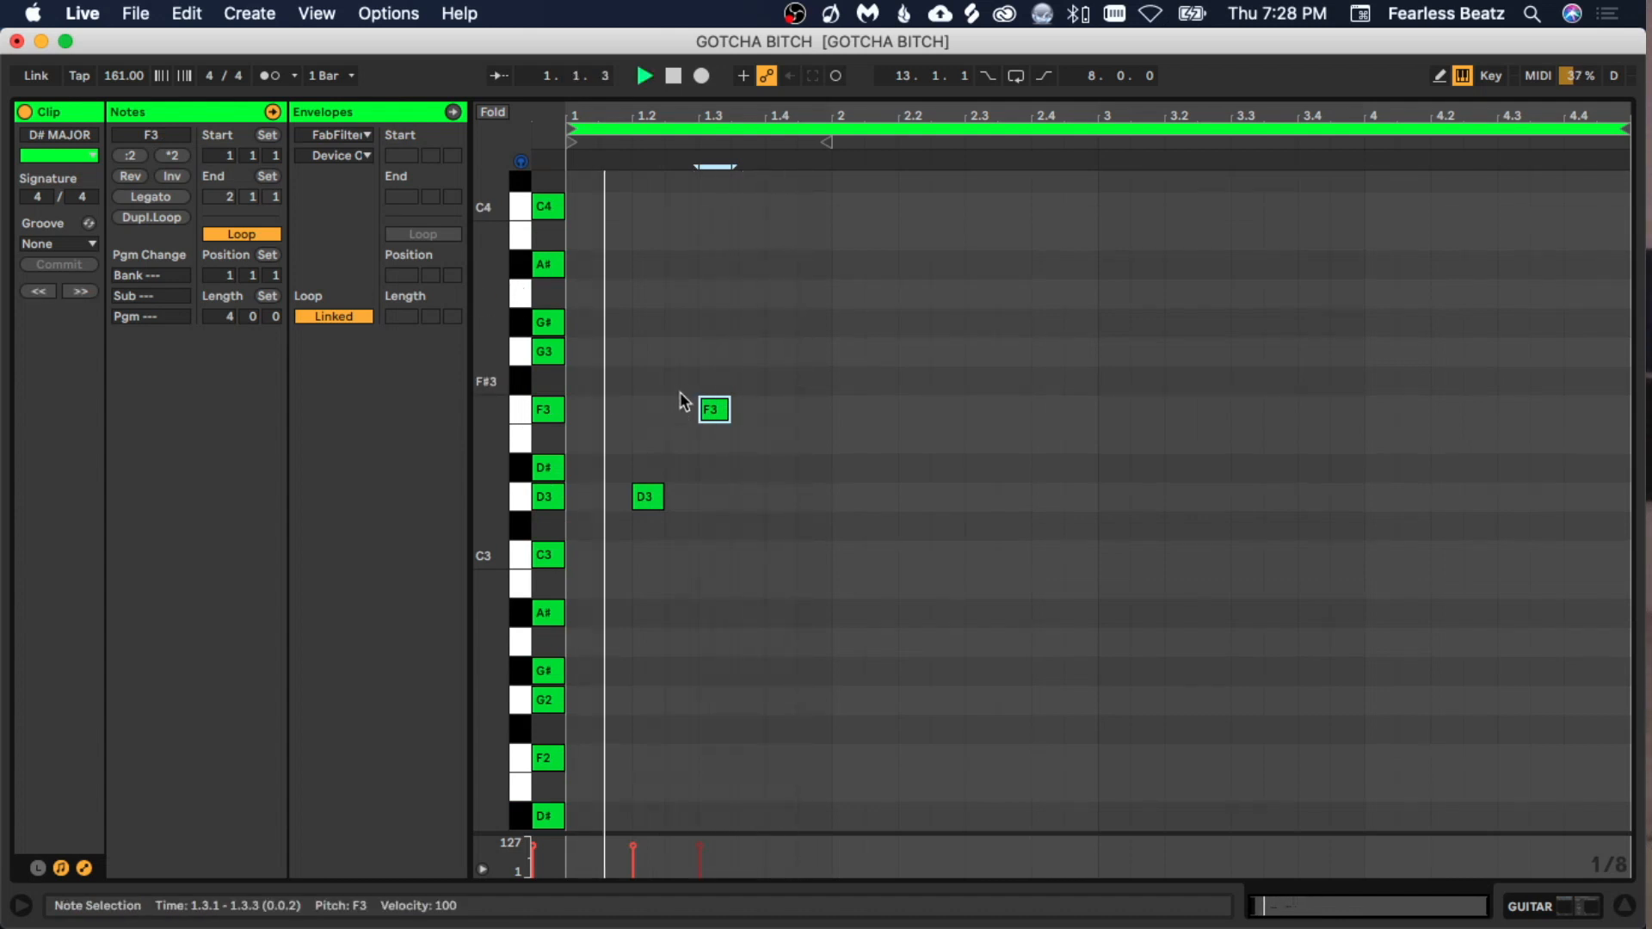
drag(726, 420, 771, 421)
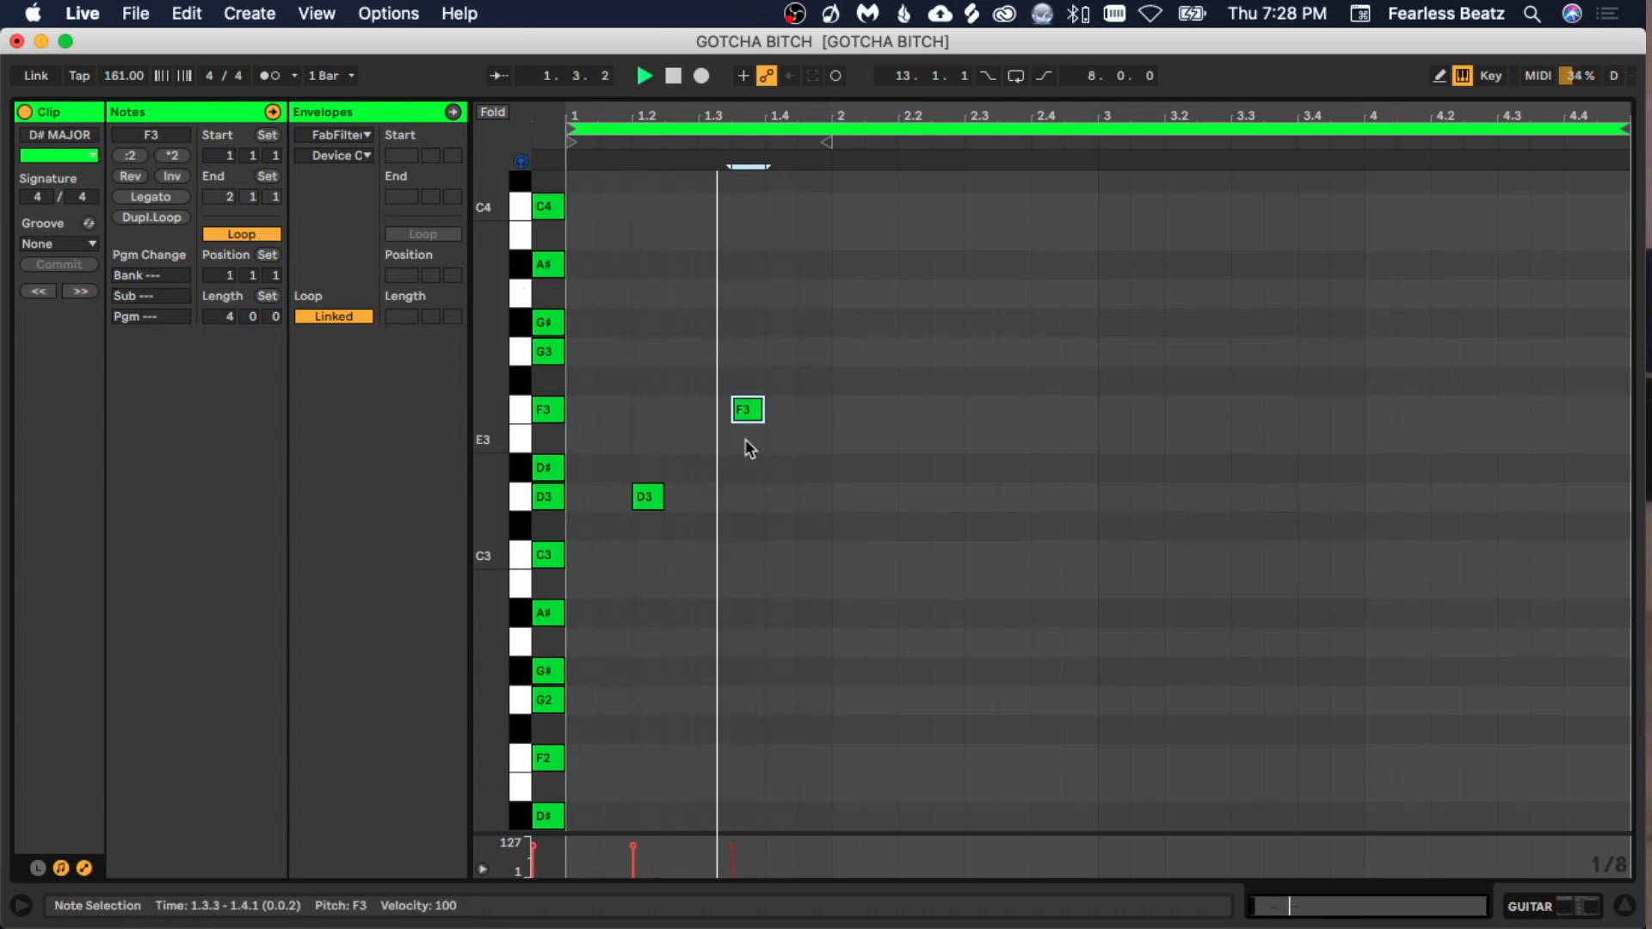
click(544, 411)
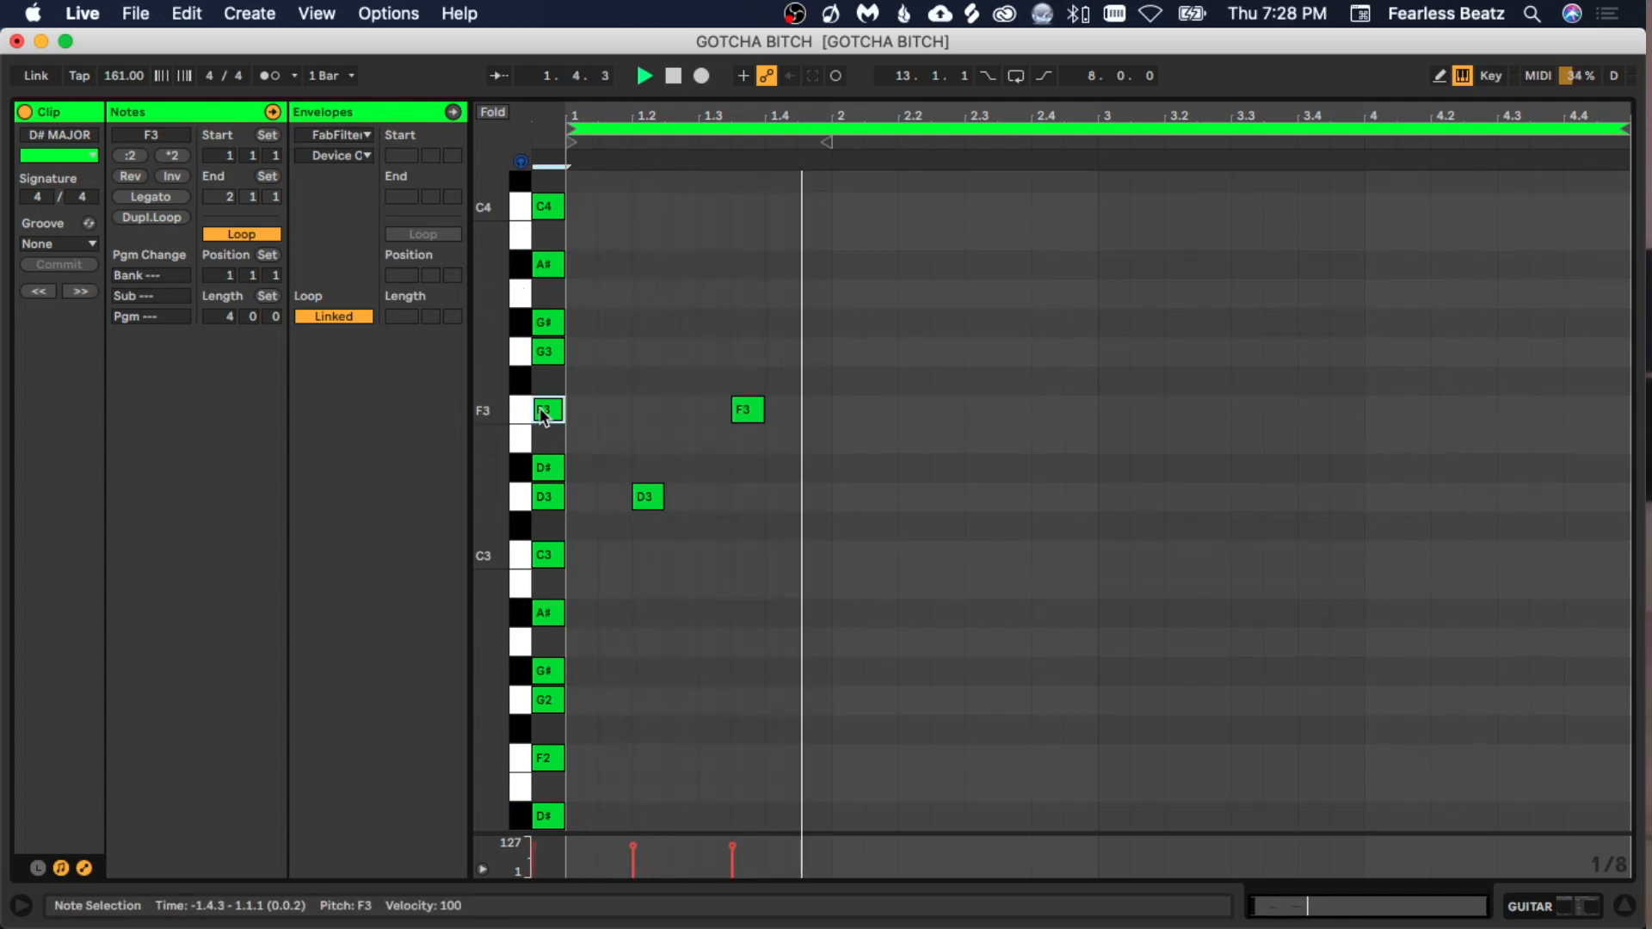
click(532, 506)
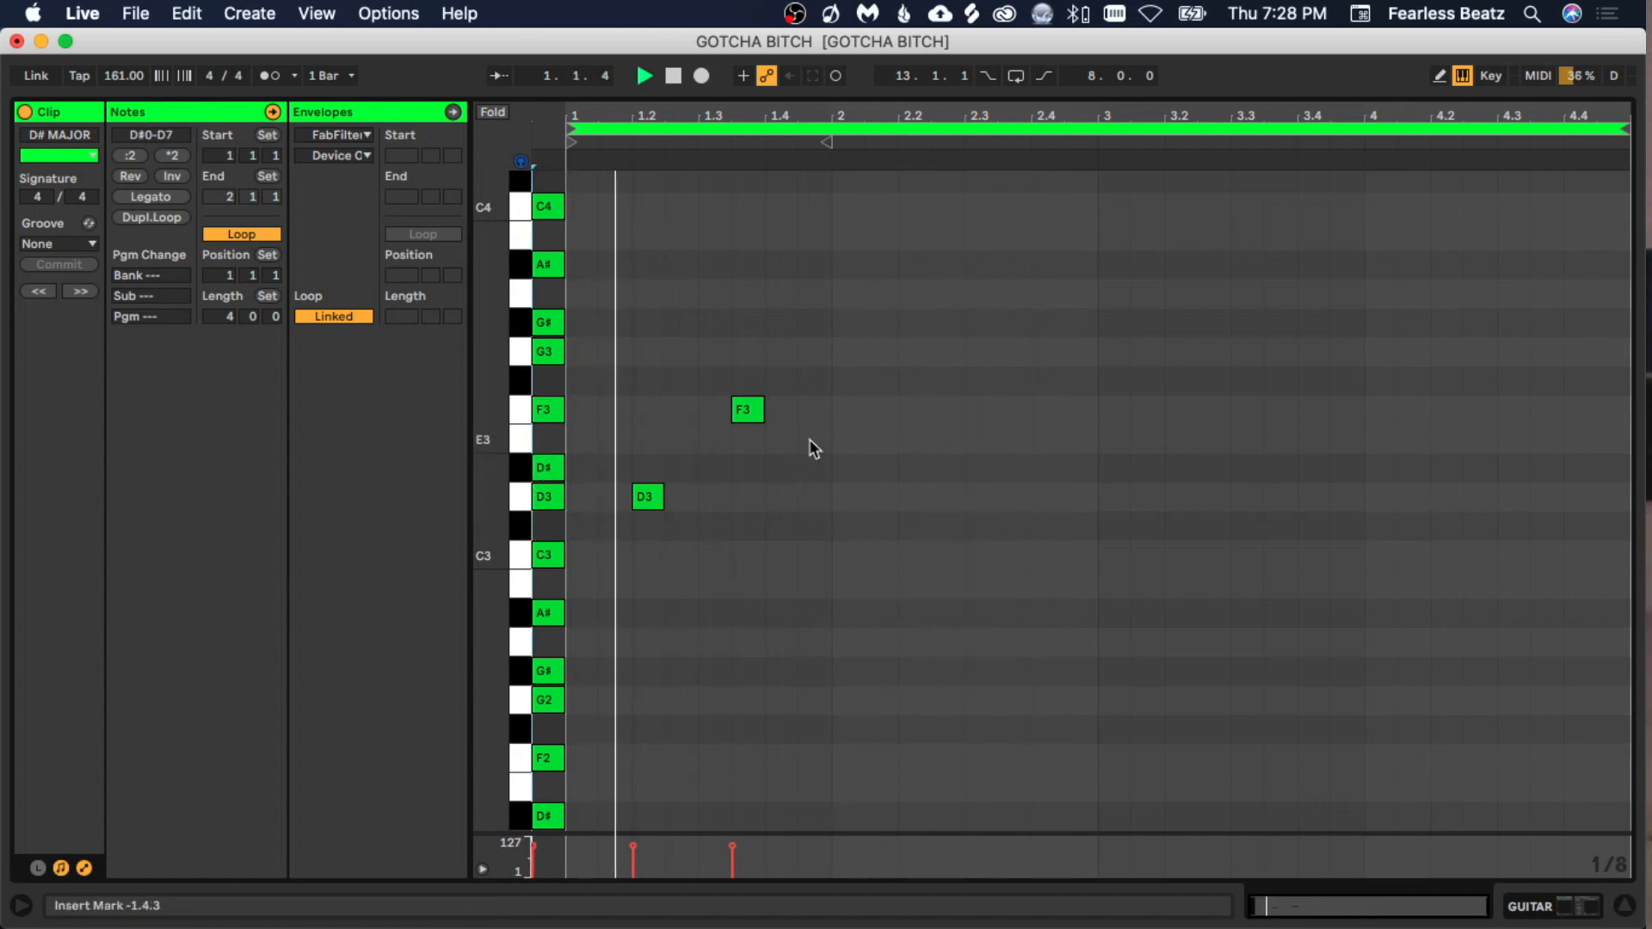
Extend the guitar melody with short notes: F3 at 1.4.3, D#3 at 2.2.1 and D3 at 2.4.1.
double_click(817, 415)
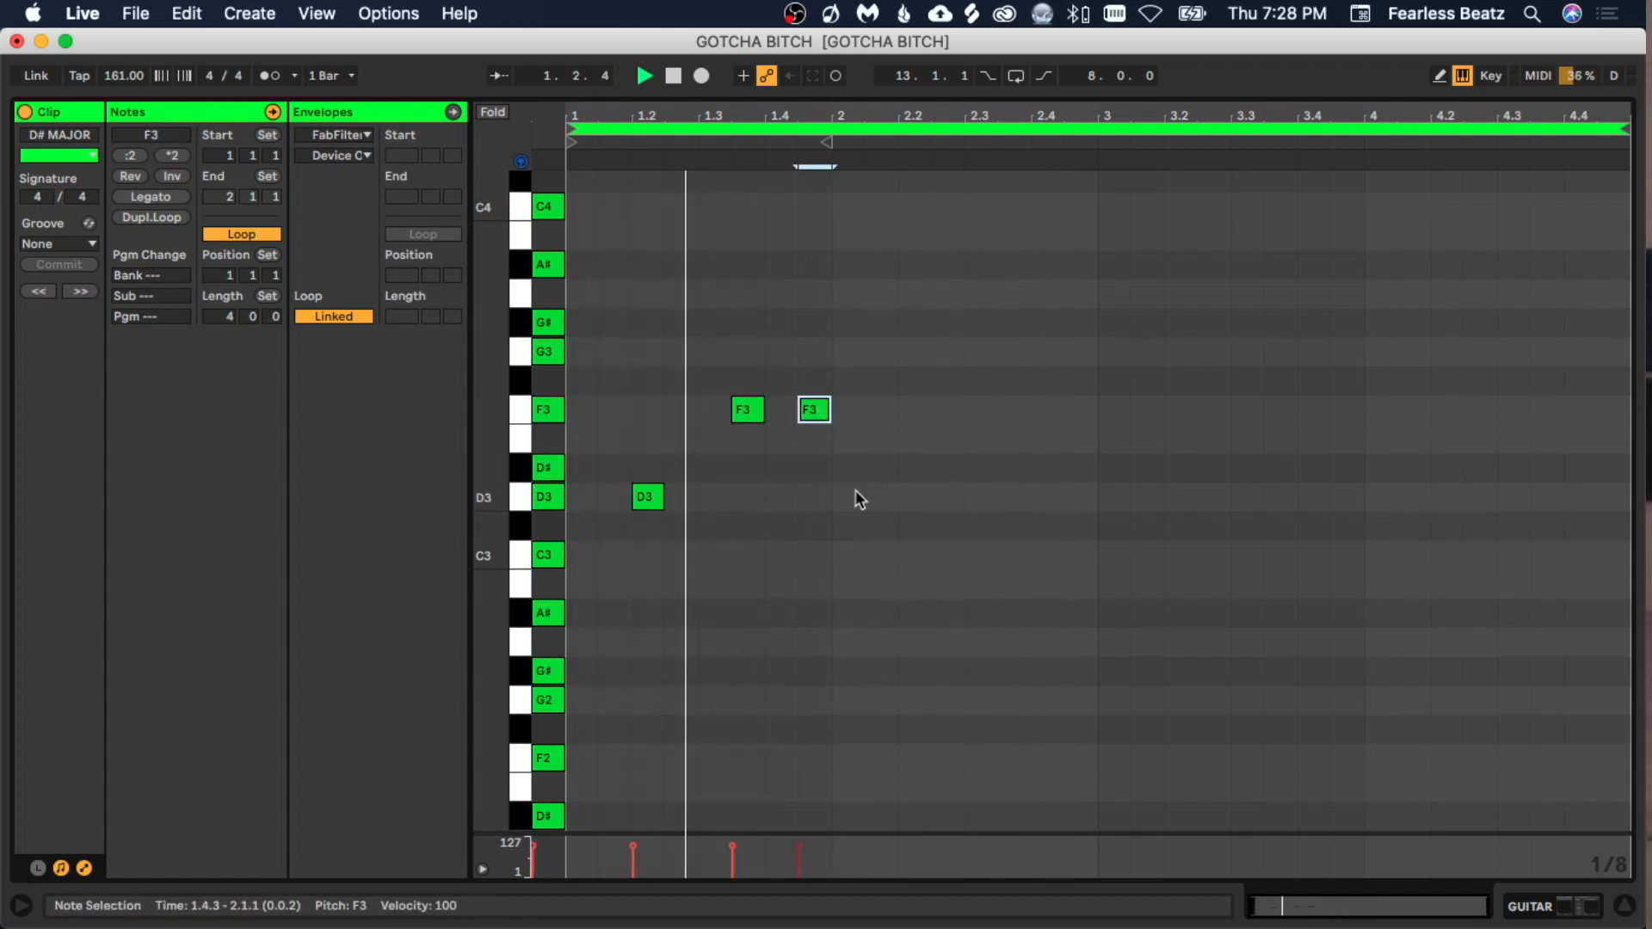
double_click(912, 467)
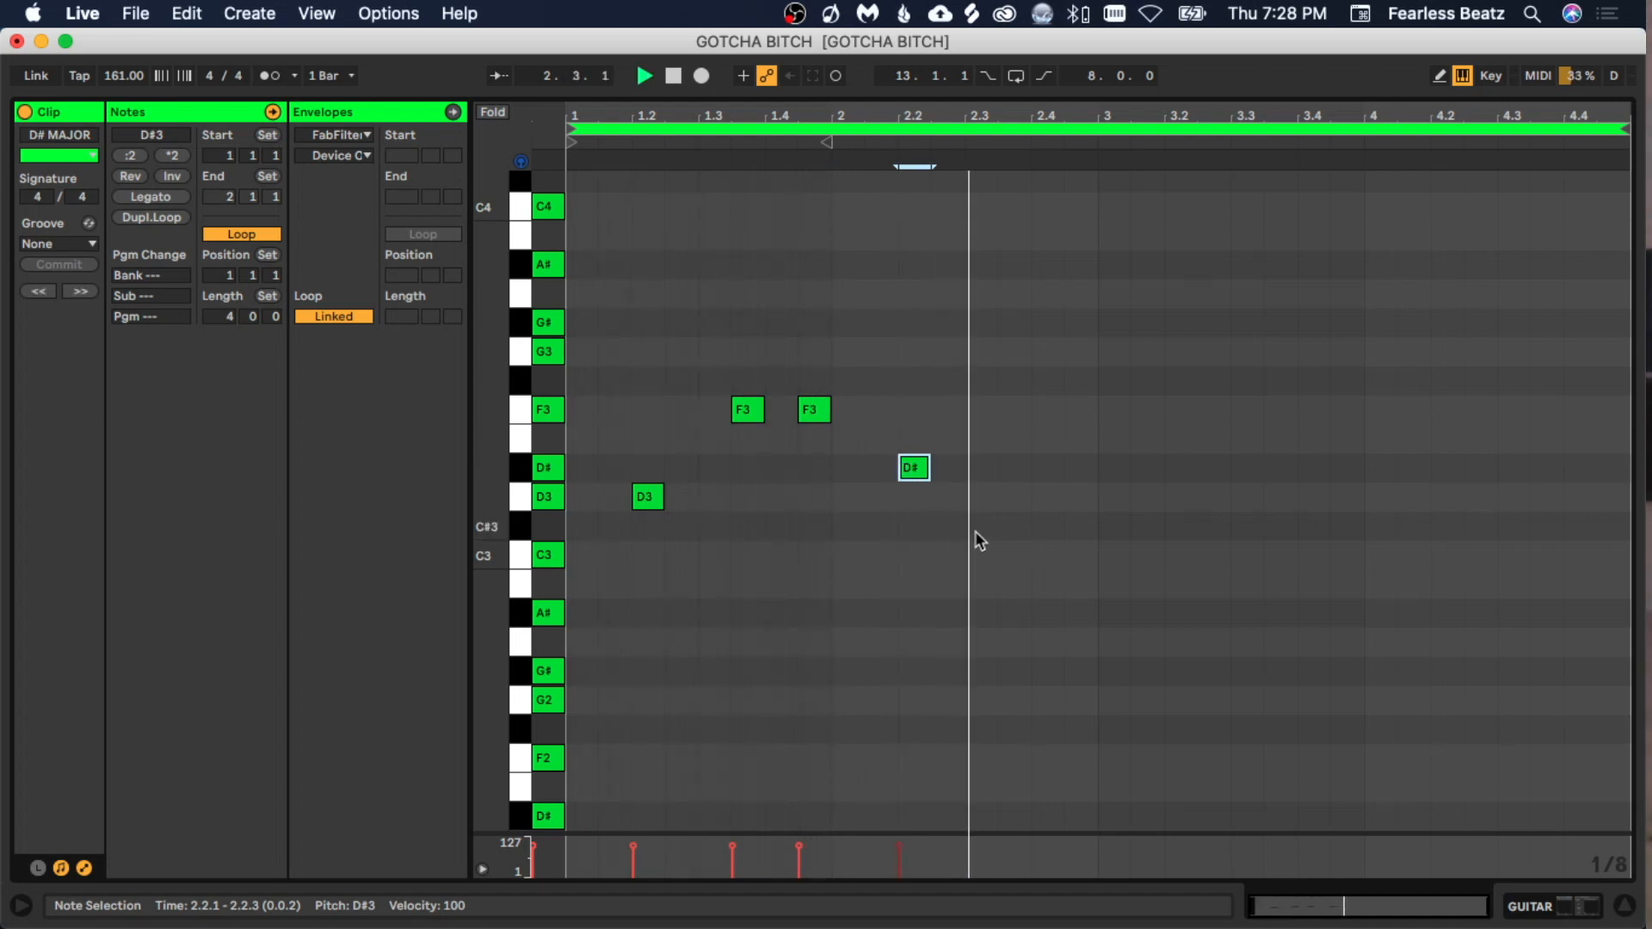
double_click(1029, 503)
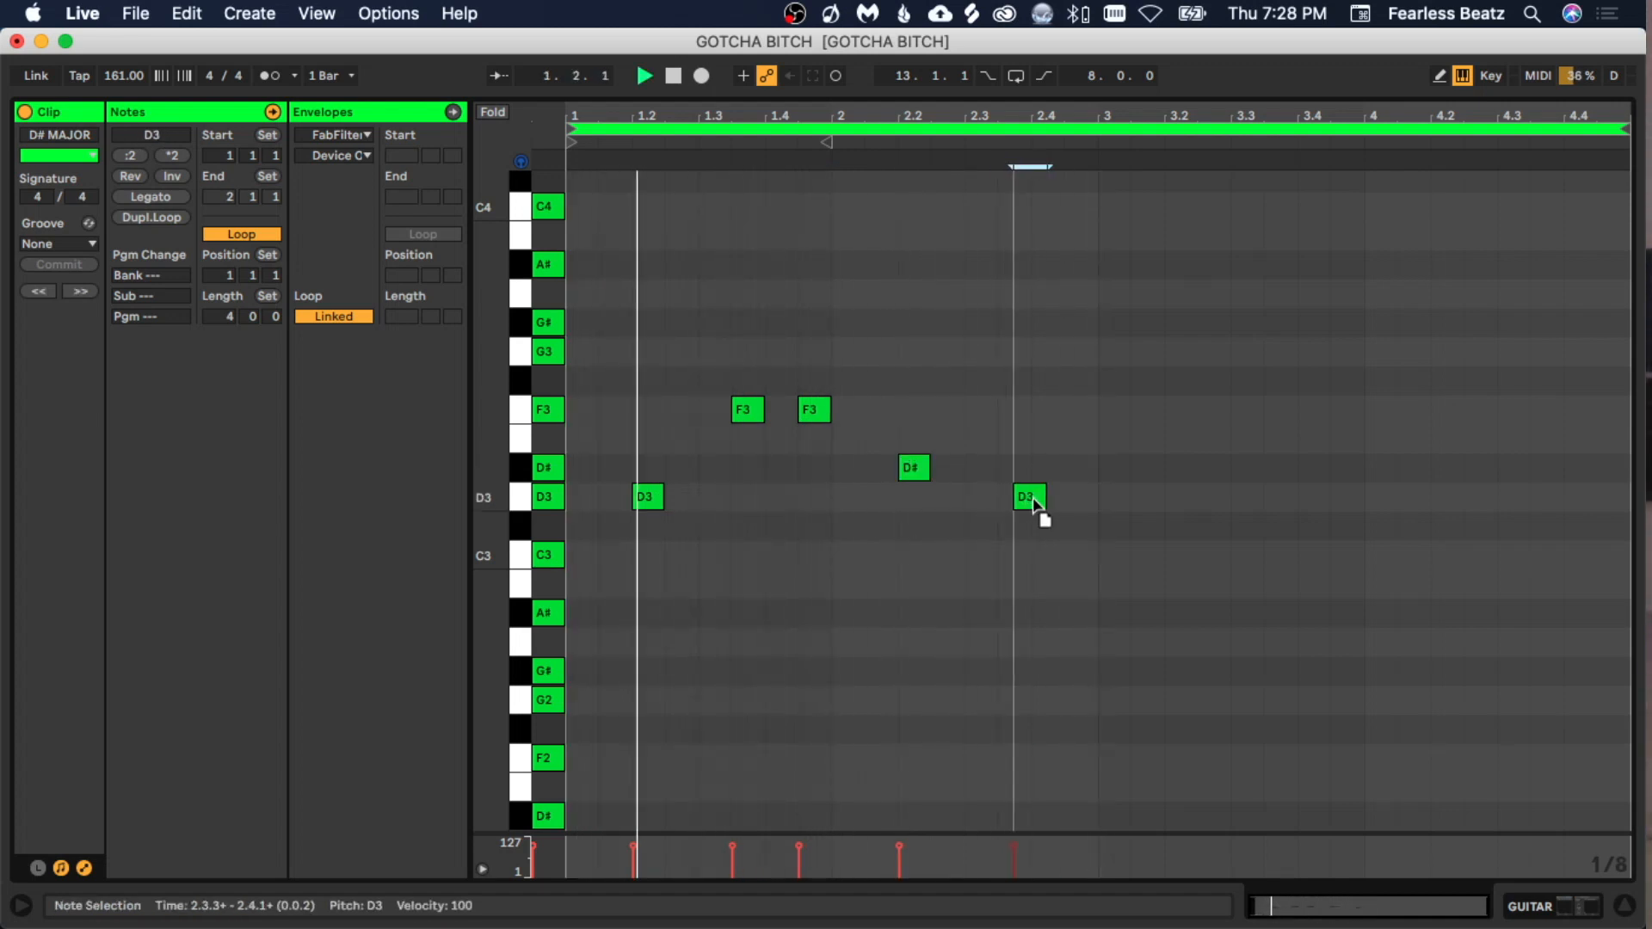
drag(1032, 503, 1055, 501)
click(1044, 603)
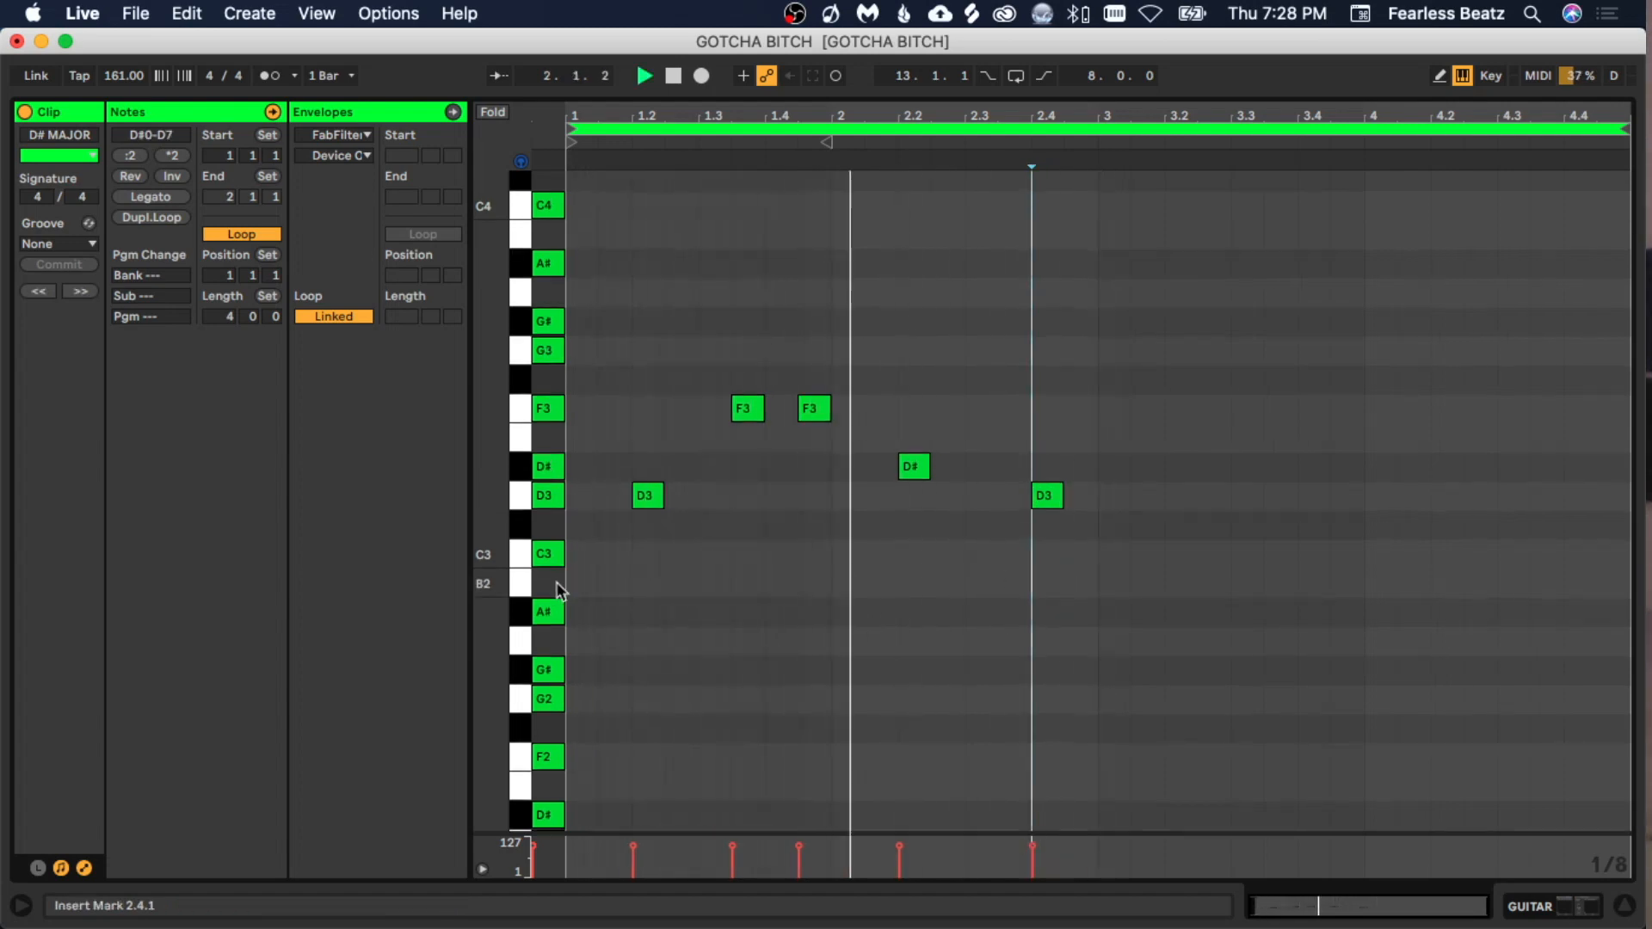
Complete the guitar melody across bars 3 and 4 with short D3, F3 and D#3 notes.
scroll(581, 454, up, 1)
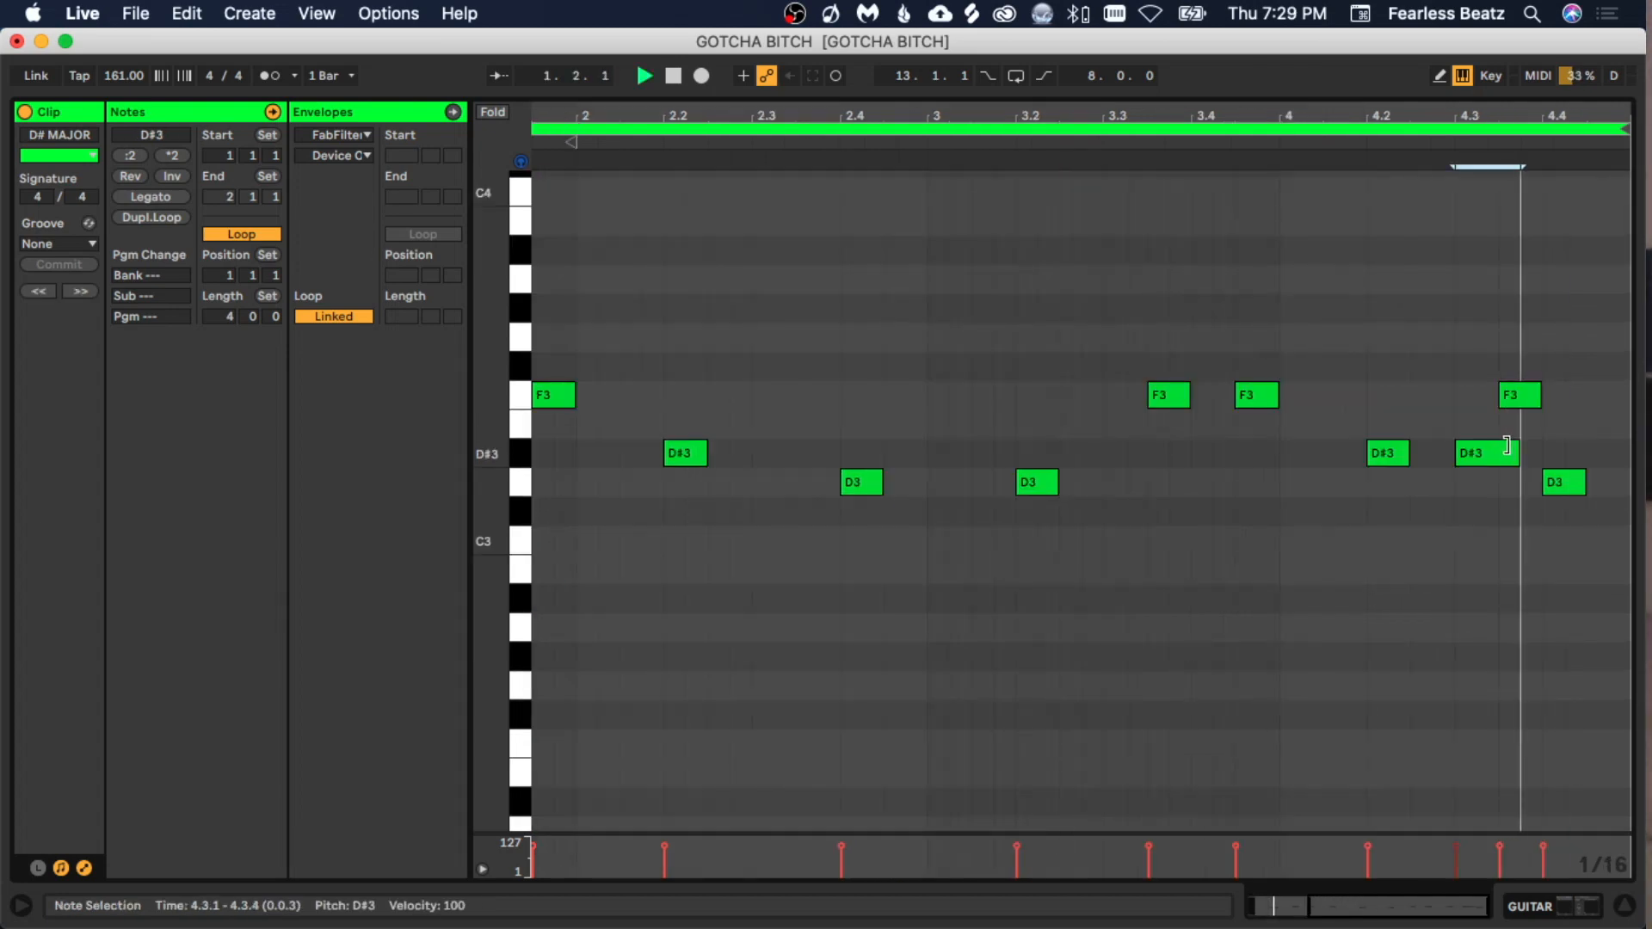
click(1488, 318)
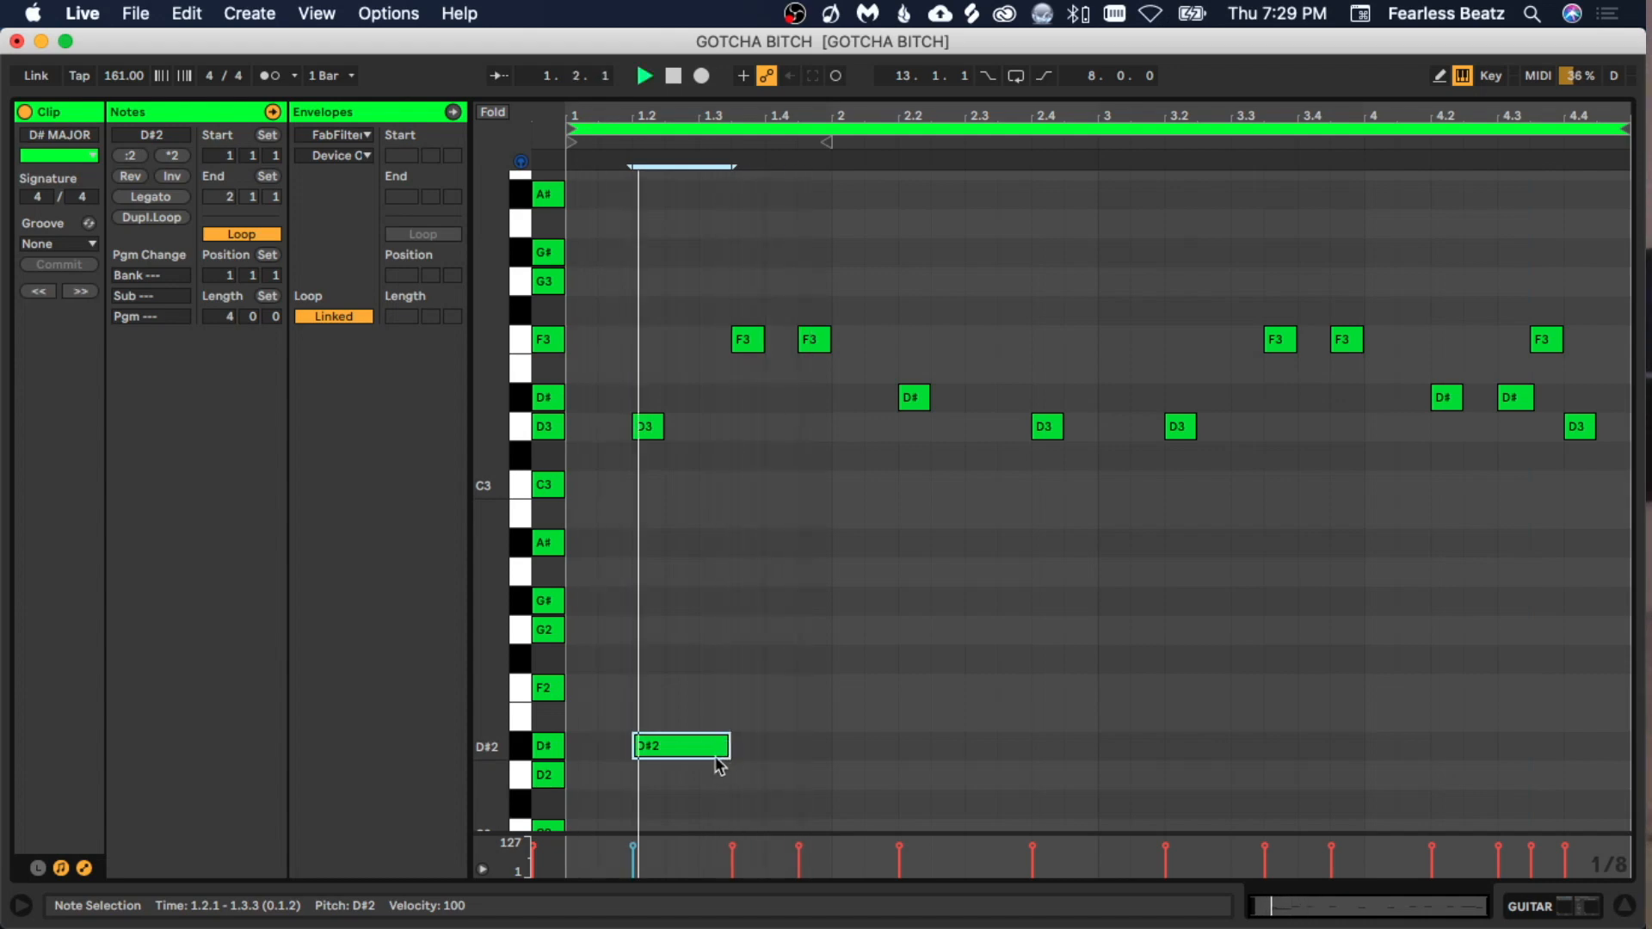
Place D#2 bass notes under the guitar melody by duplicating one to 1.3.3 and adding others at 2.2.1 and 2.3.3.
key(super+d)
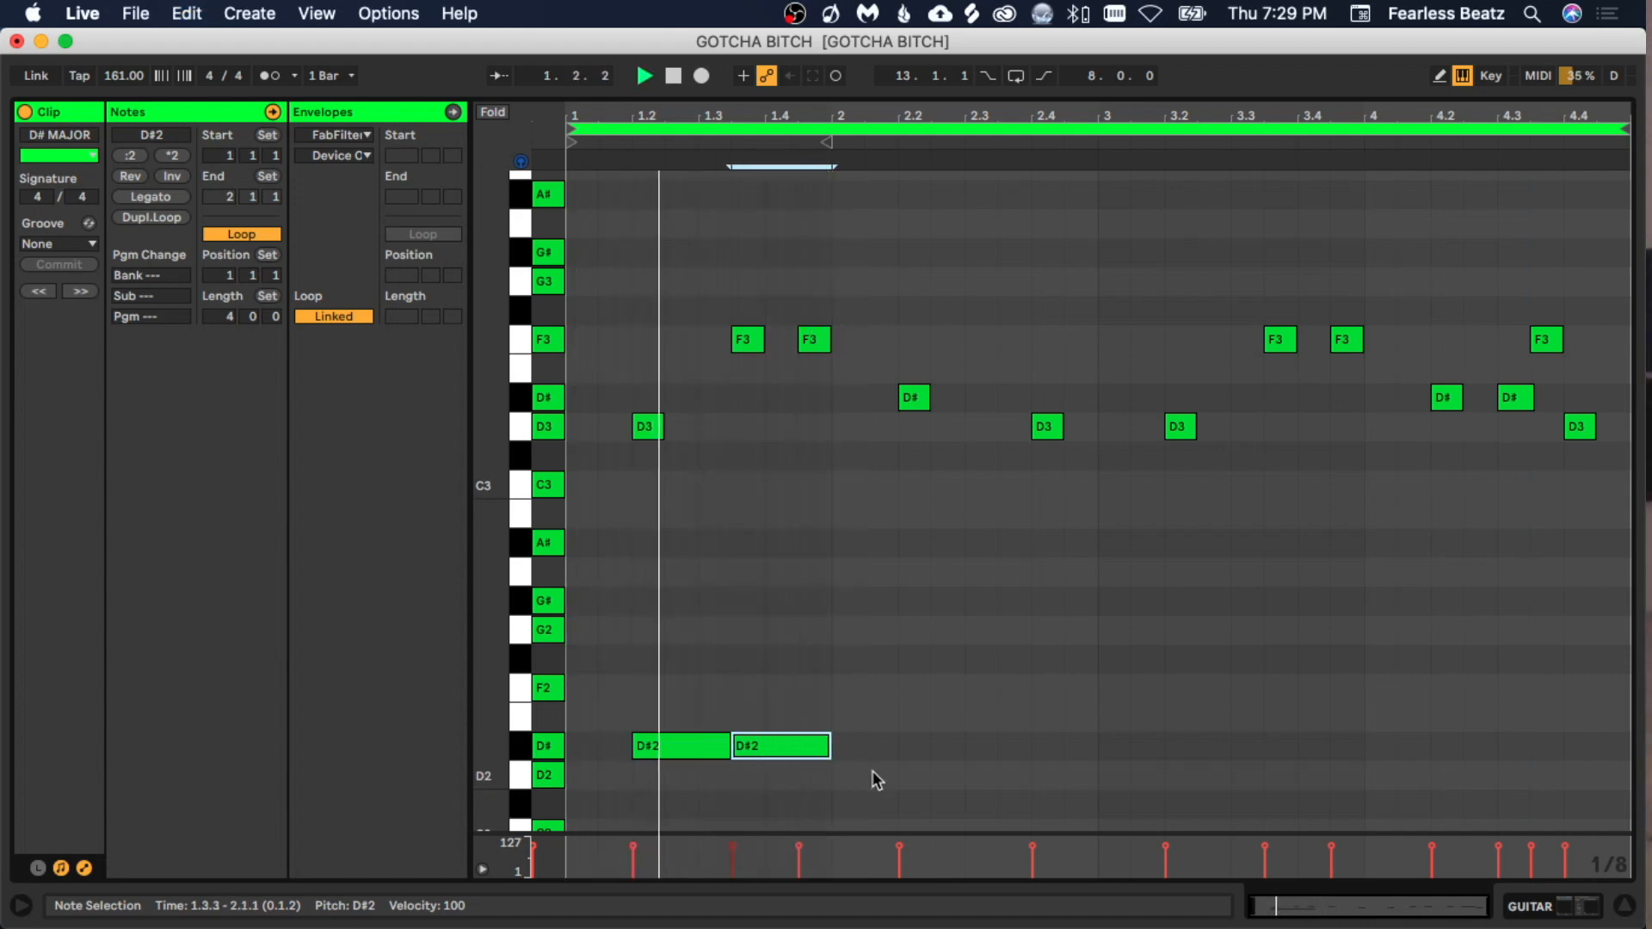
double_click(912, 751)
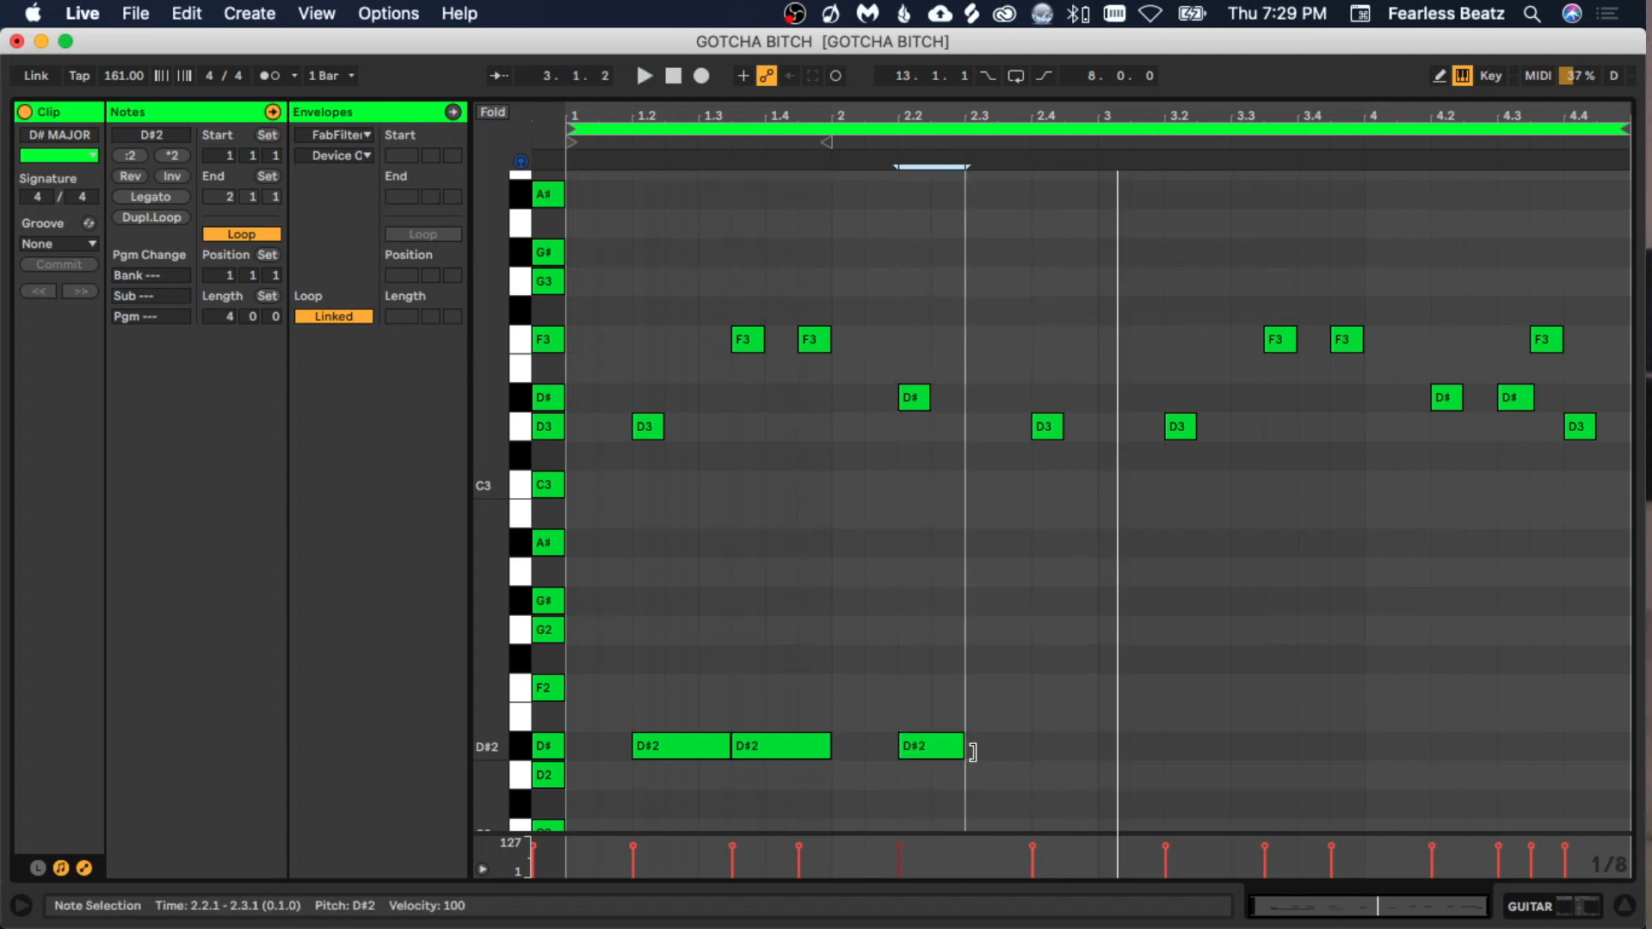
key(super+d)
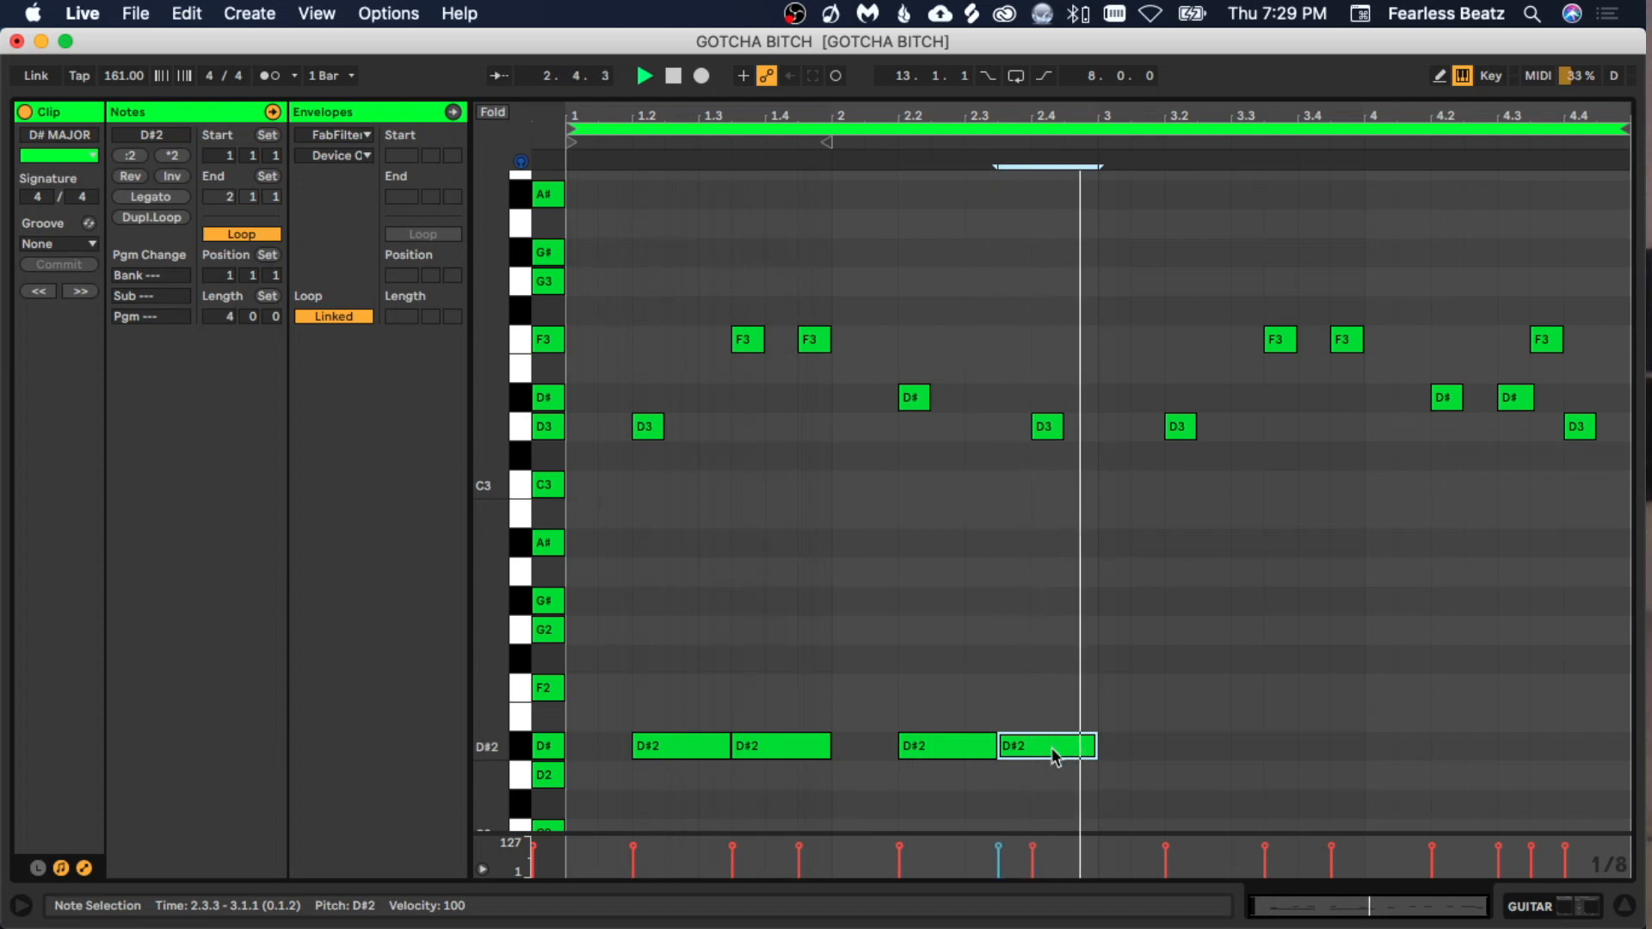
Shorten the D#2 note at 2.3.3 and fit a short D#2 at 2.4.3 that ends with bar 2.
key(super+d)
drag(1050, 739, 1097, 746)
click(1128, 803)
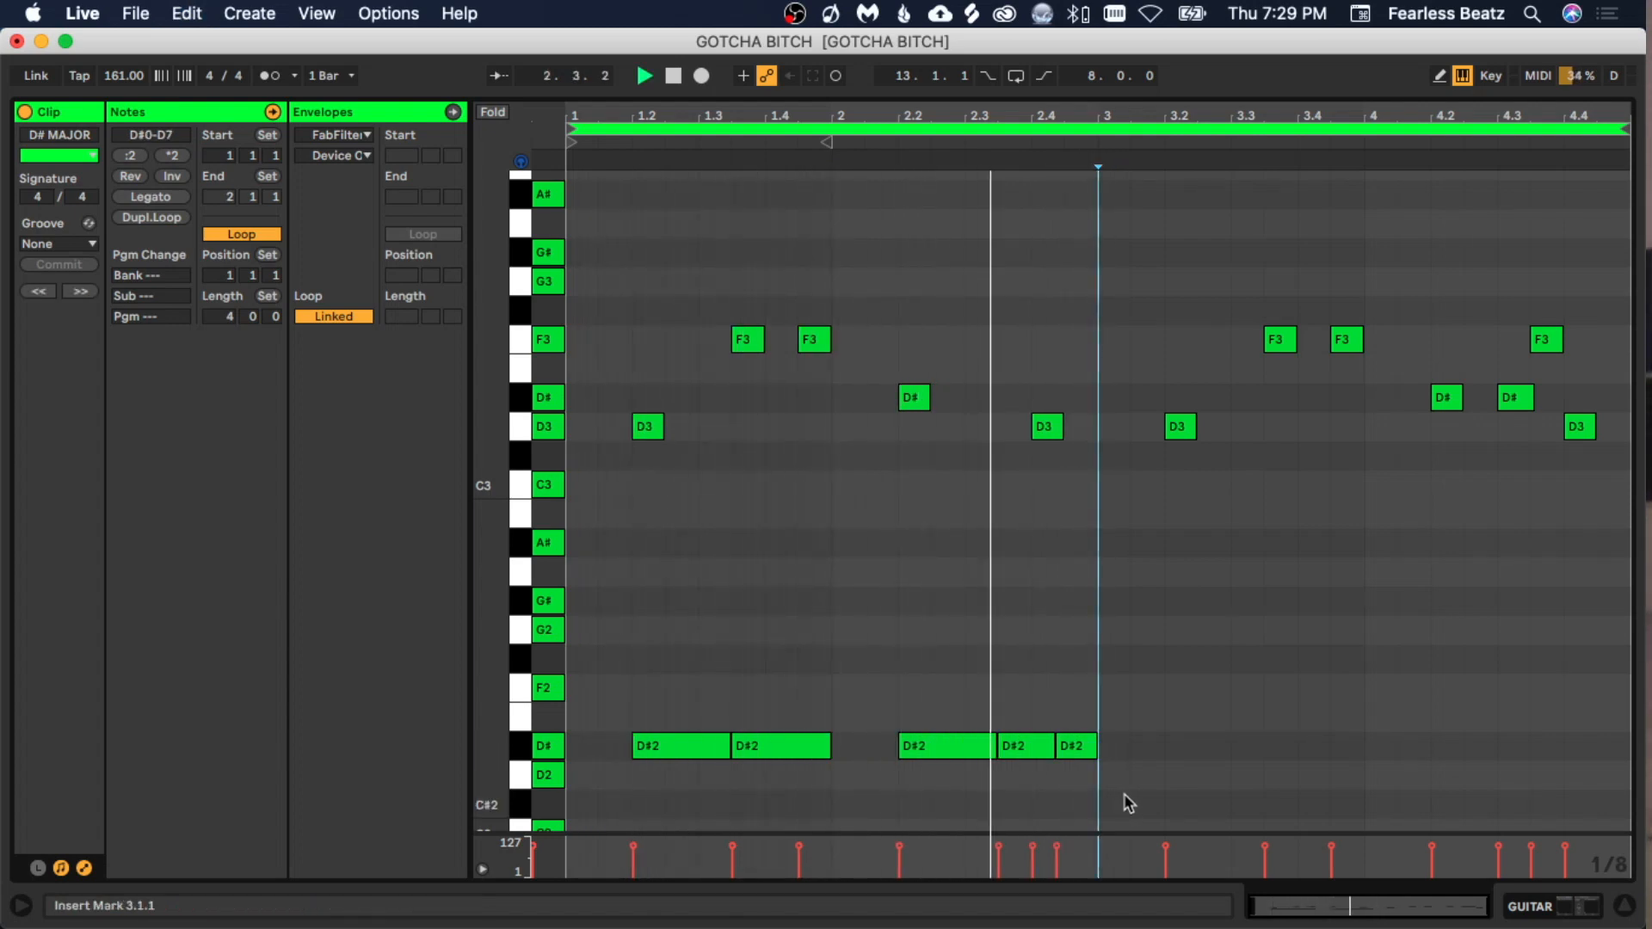
drag(1078, 747, 1097, 747)
click(1061, 745)
click(1081, 793)
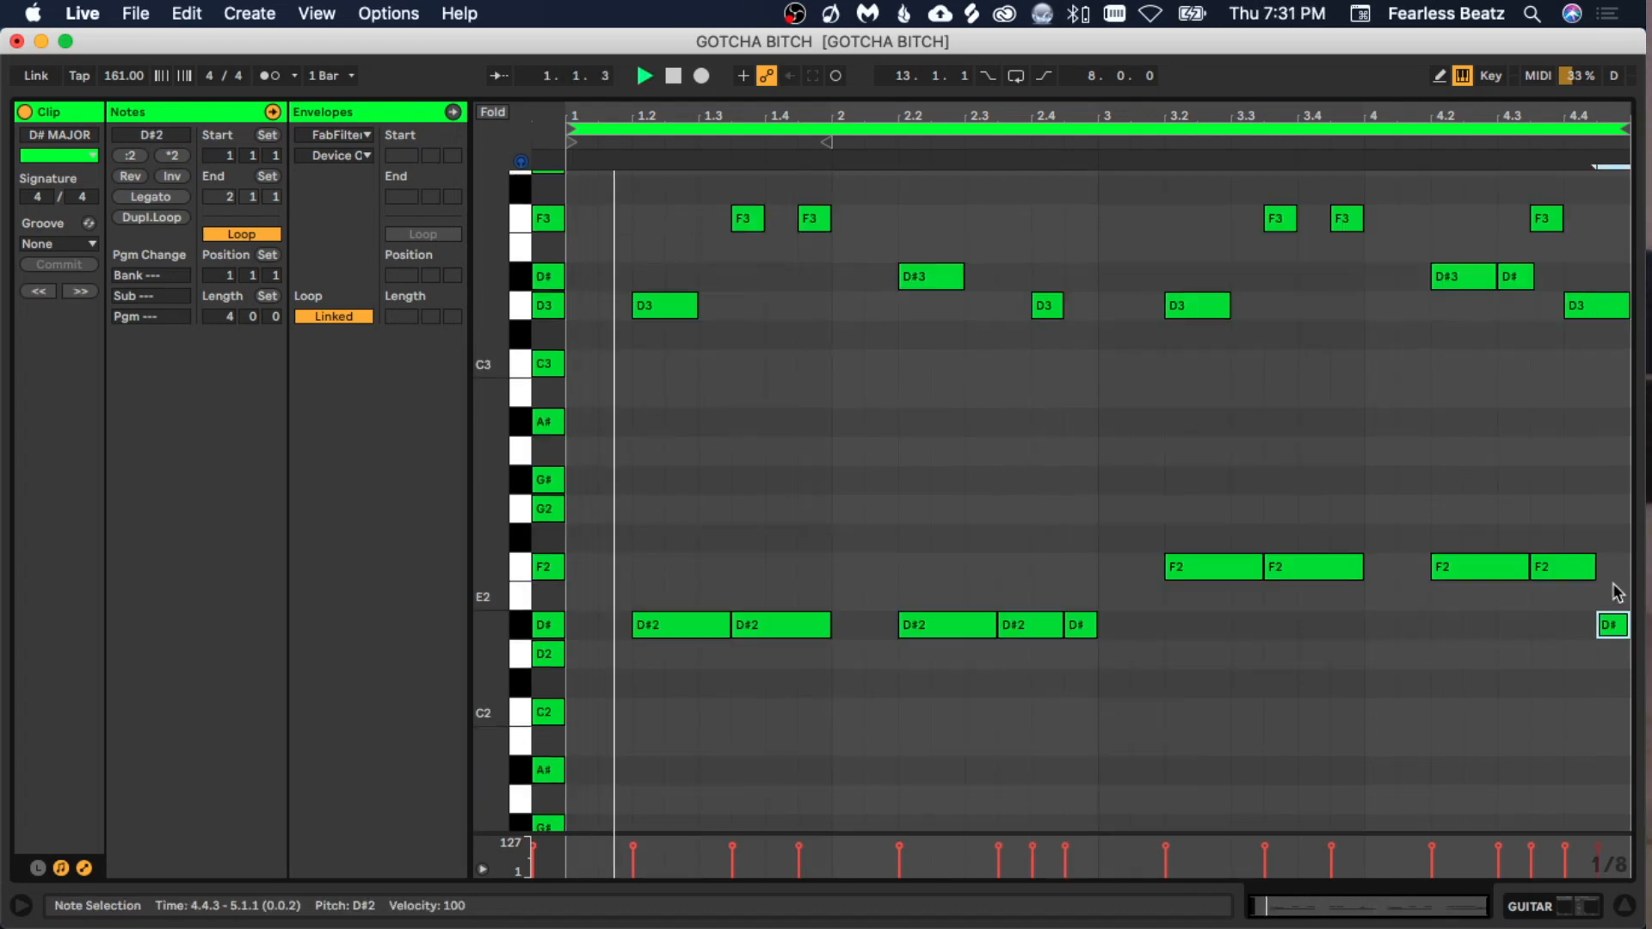
click(1157, 675)
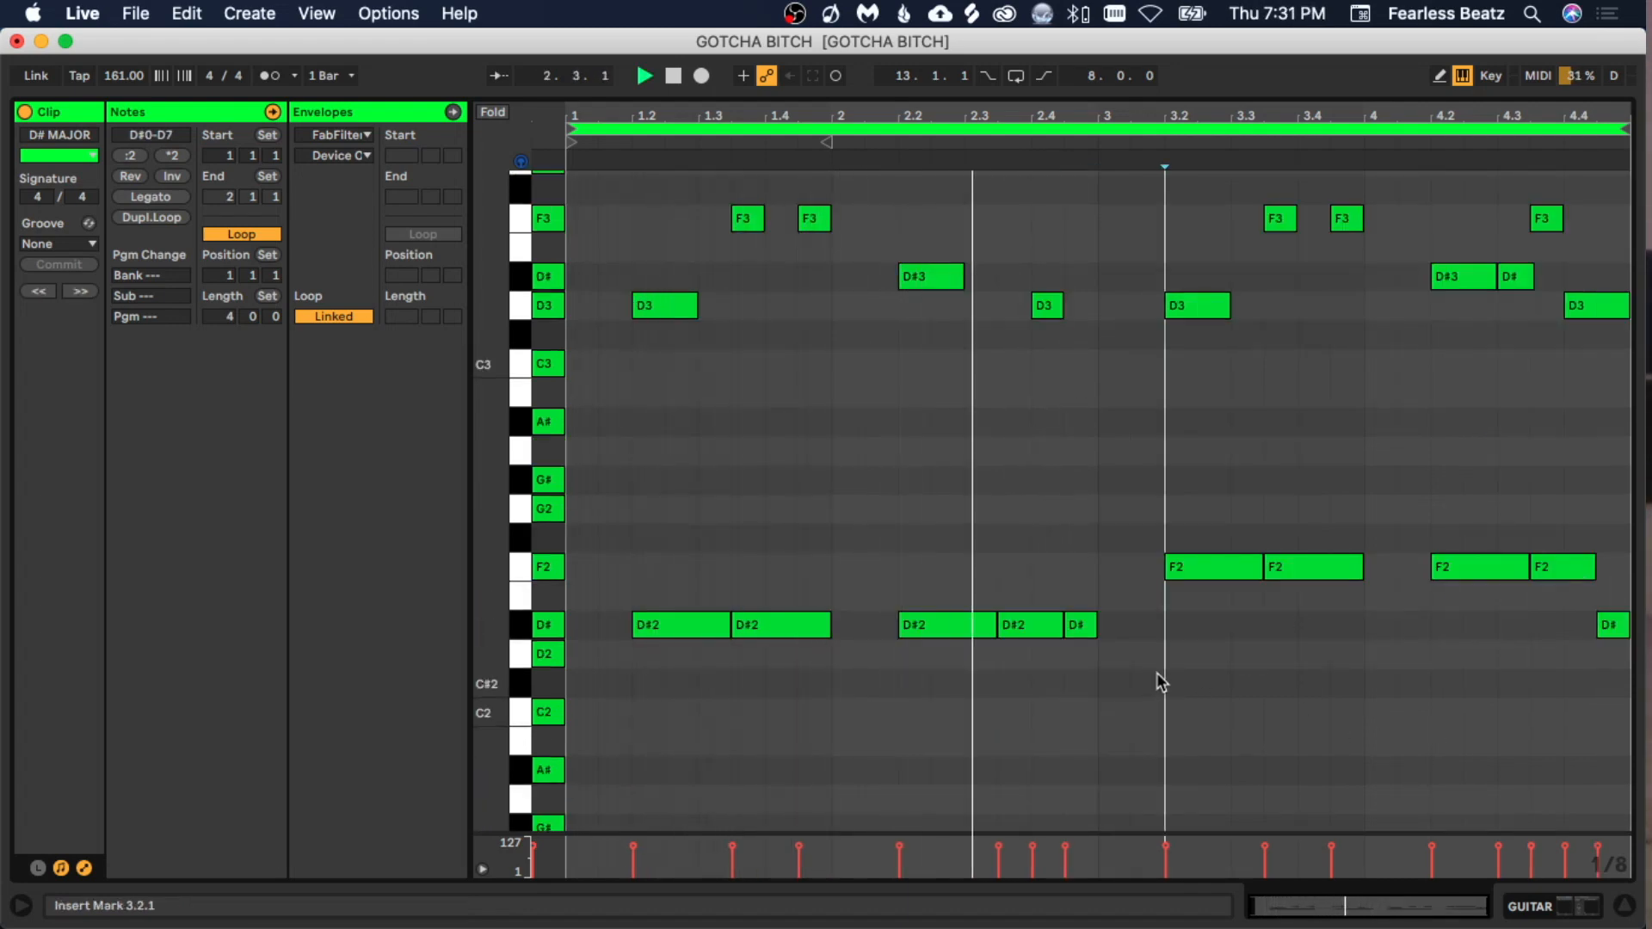
scroll(1160, 676, up, 1)
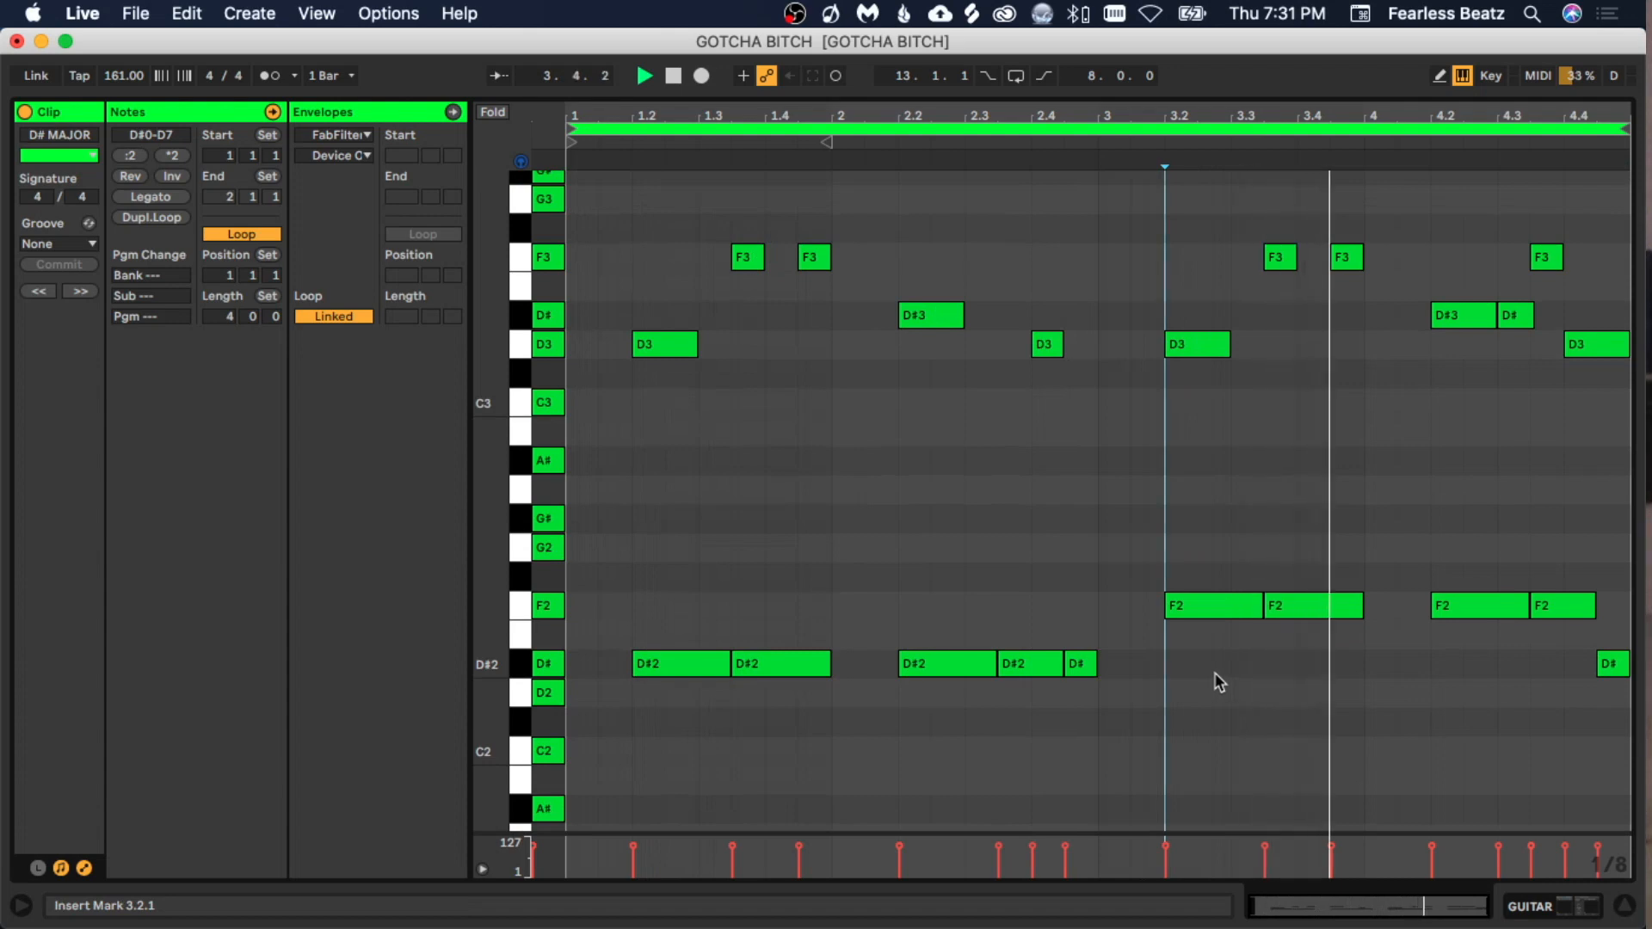
scroll(662, 509, up, 2)
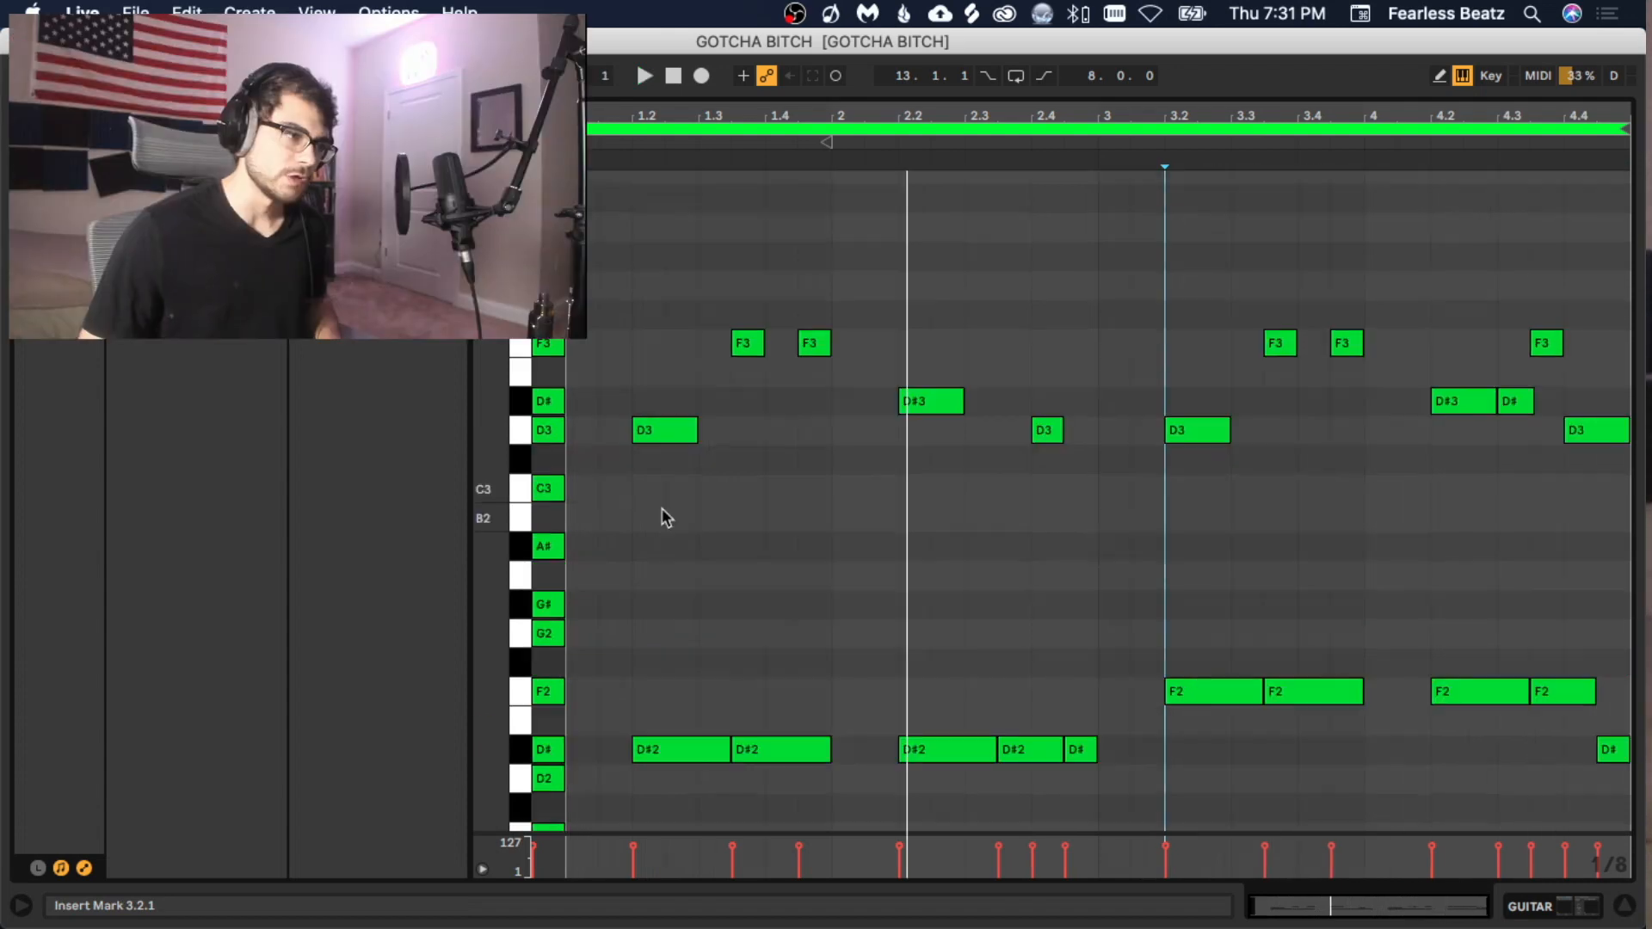
click(661, 514)
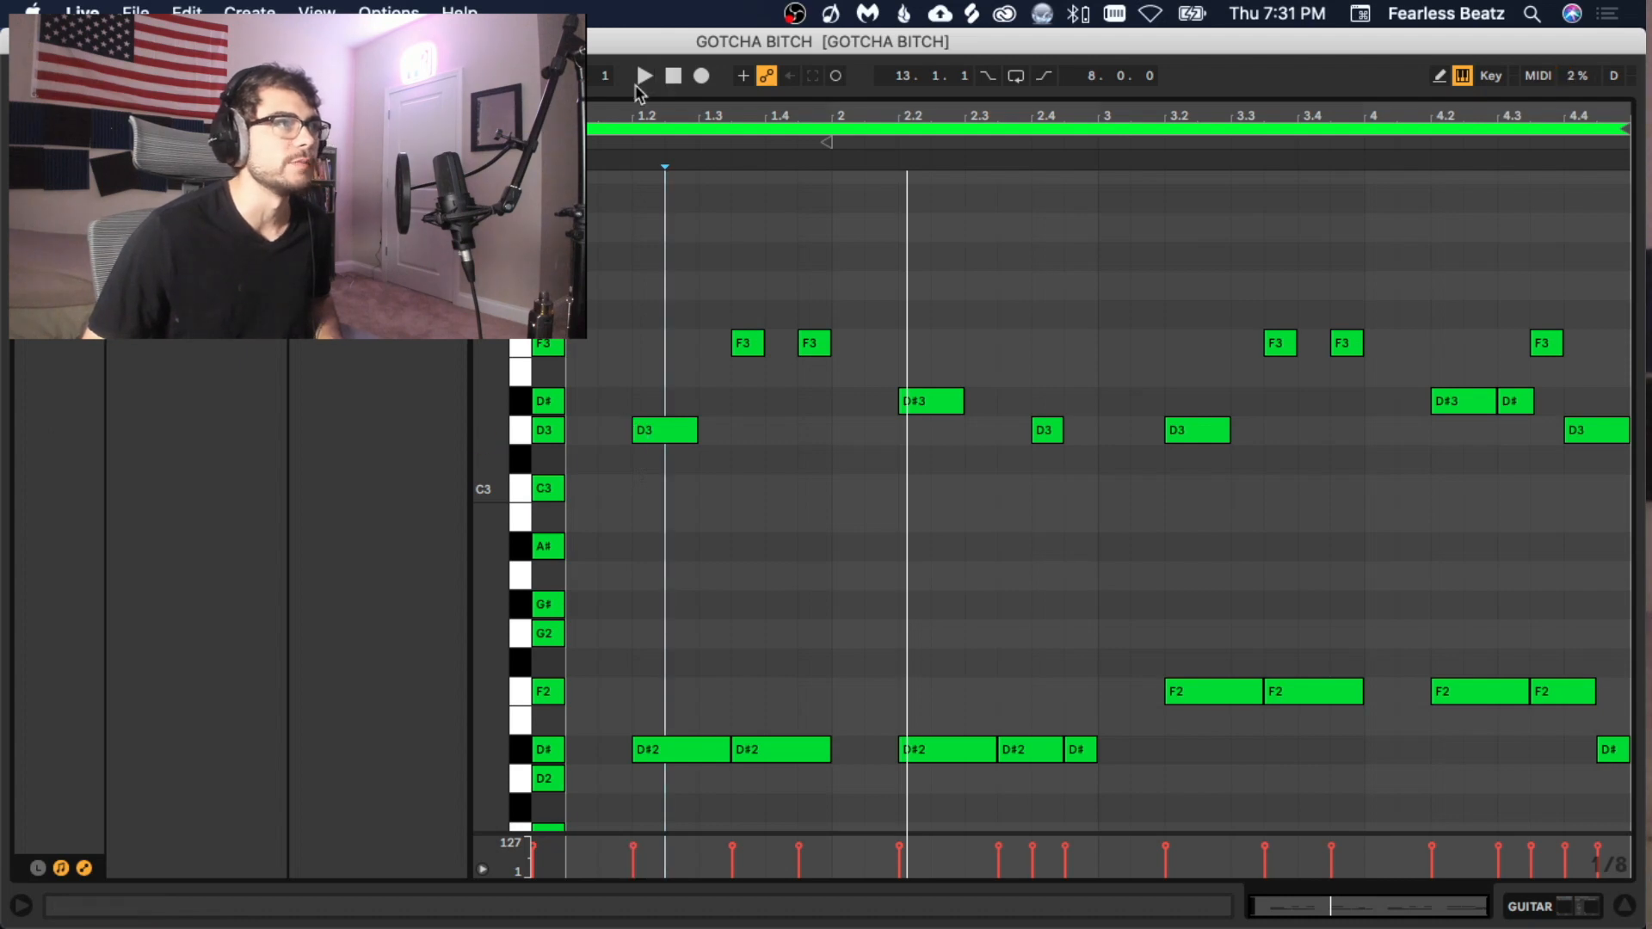
Nudge the guitar melody and bass notes slightly behind the grid to humanise their timing.
drag(646, 116, 706, 445)
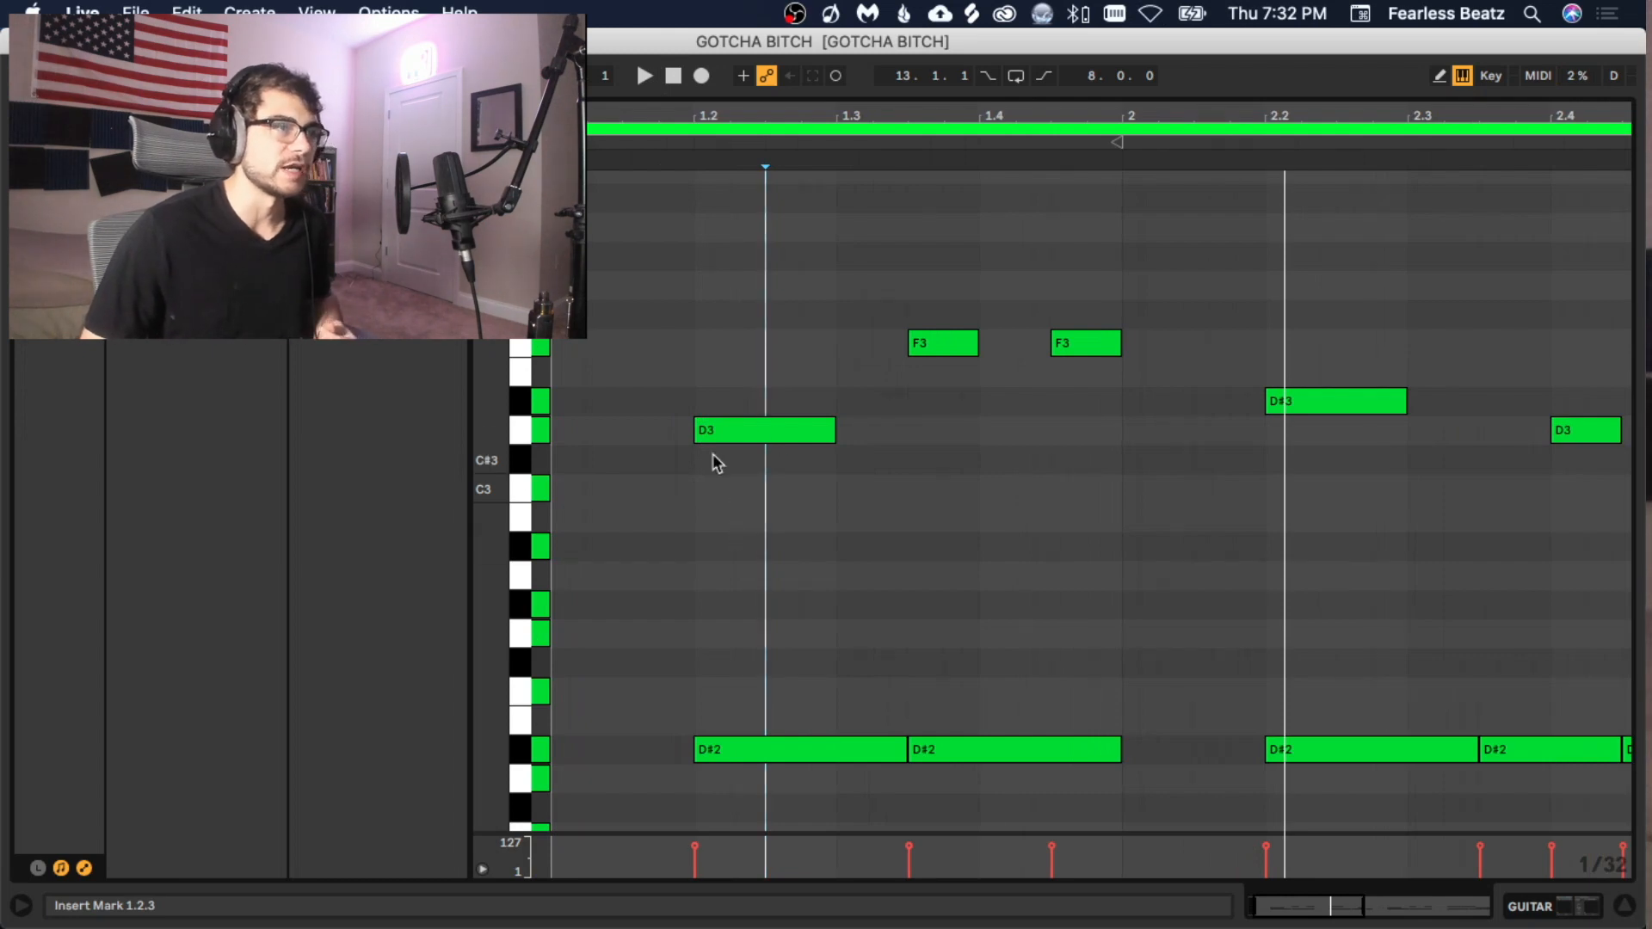
click(697, 430)
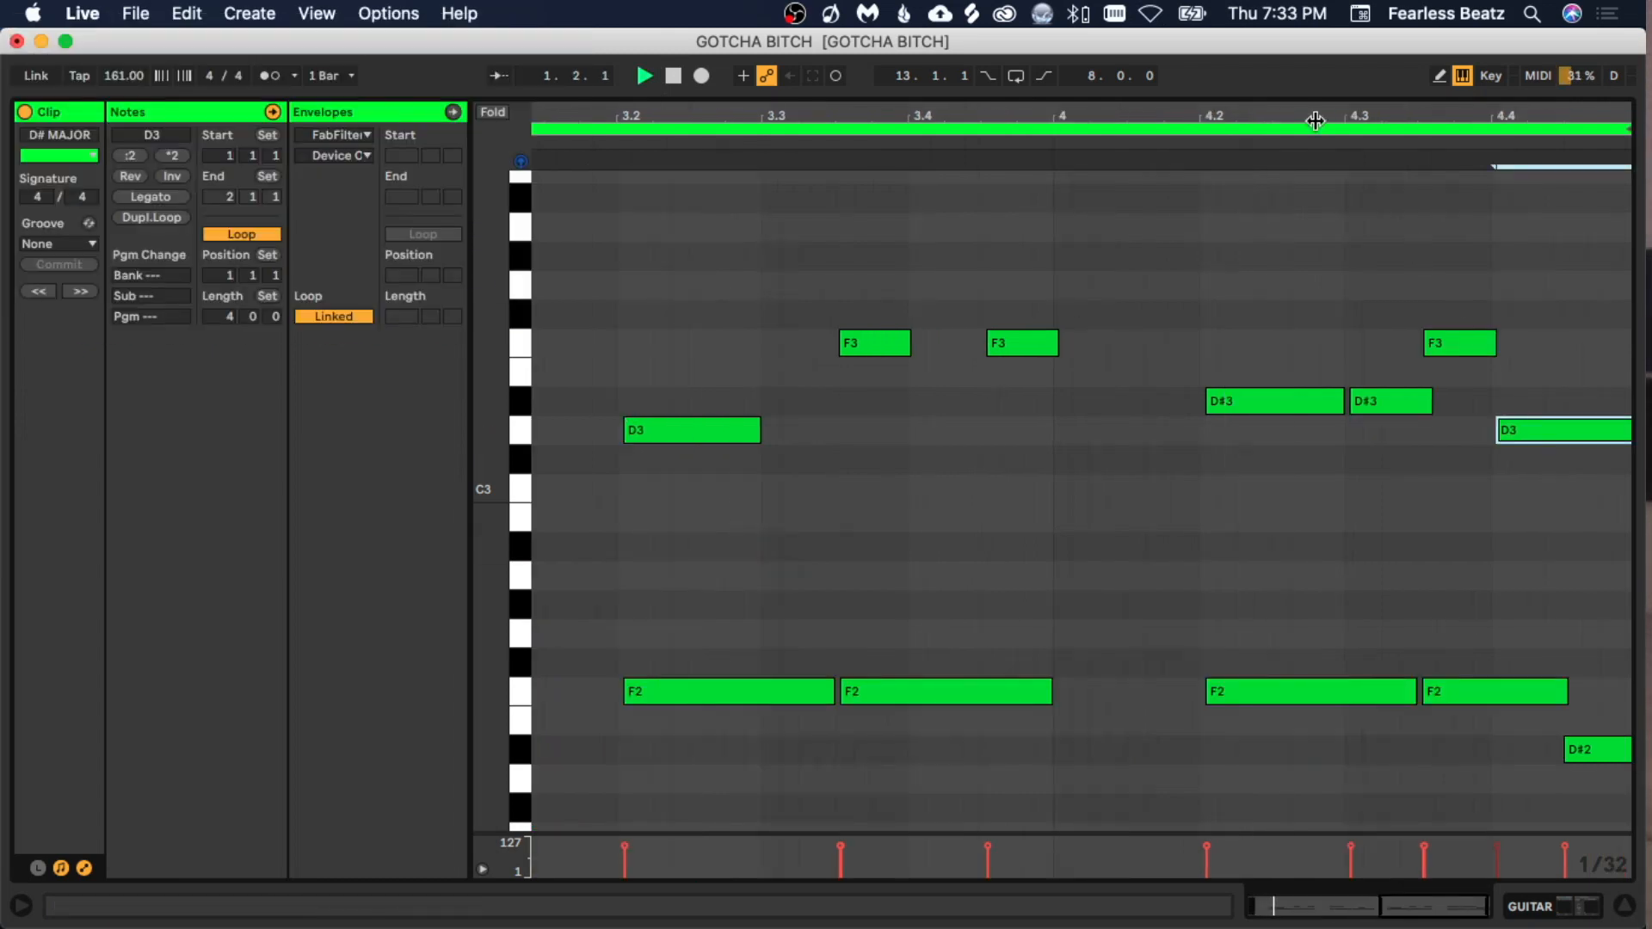
drag(1316, 122, 1316, 52)
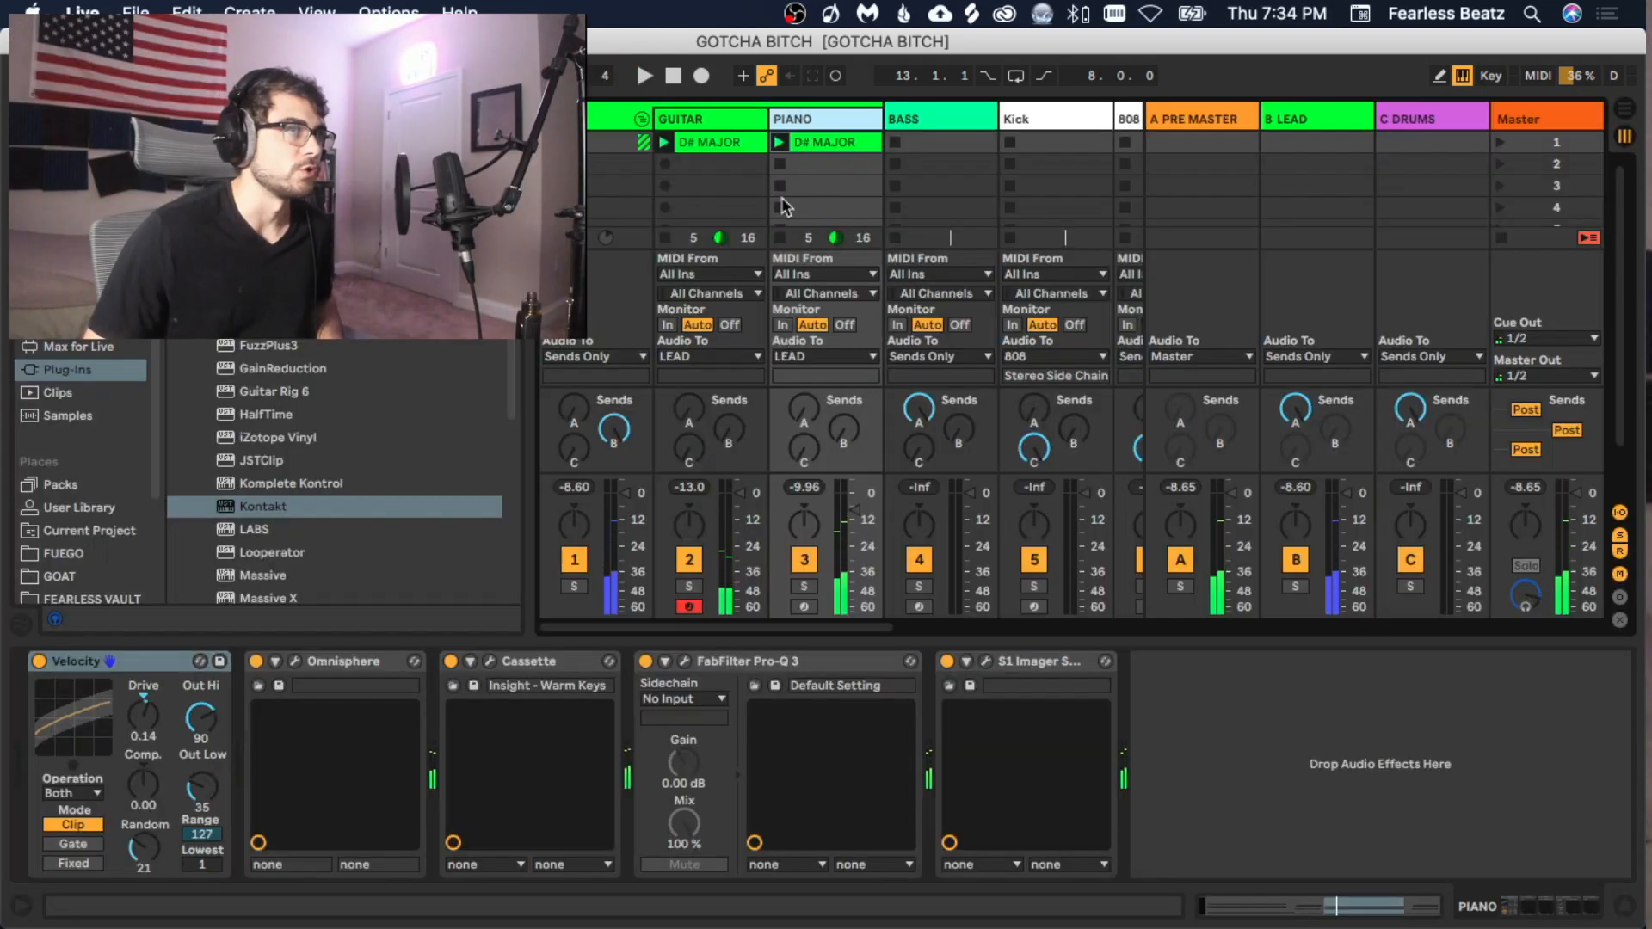
Give the piano a parallel rack with verb and dry chains using ValhallaVintageVerb, and adjust the verb chain's level.
scroll(298, 353, up, 5)
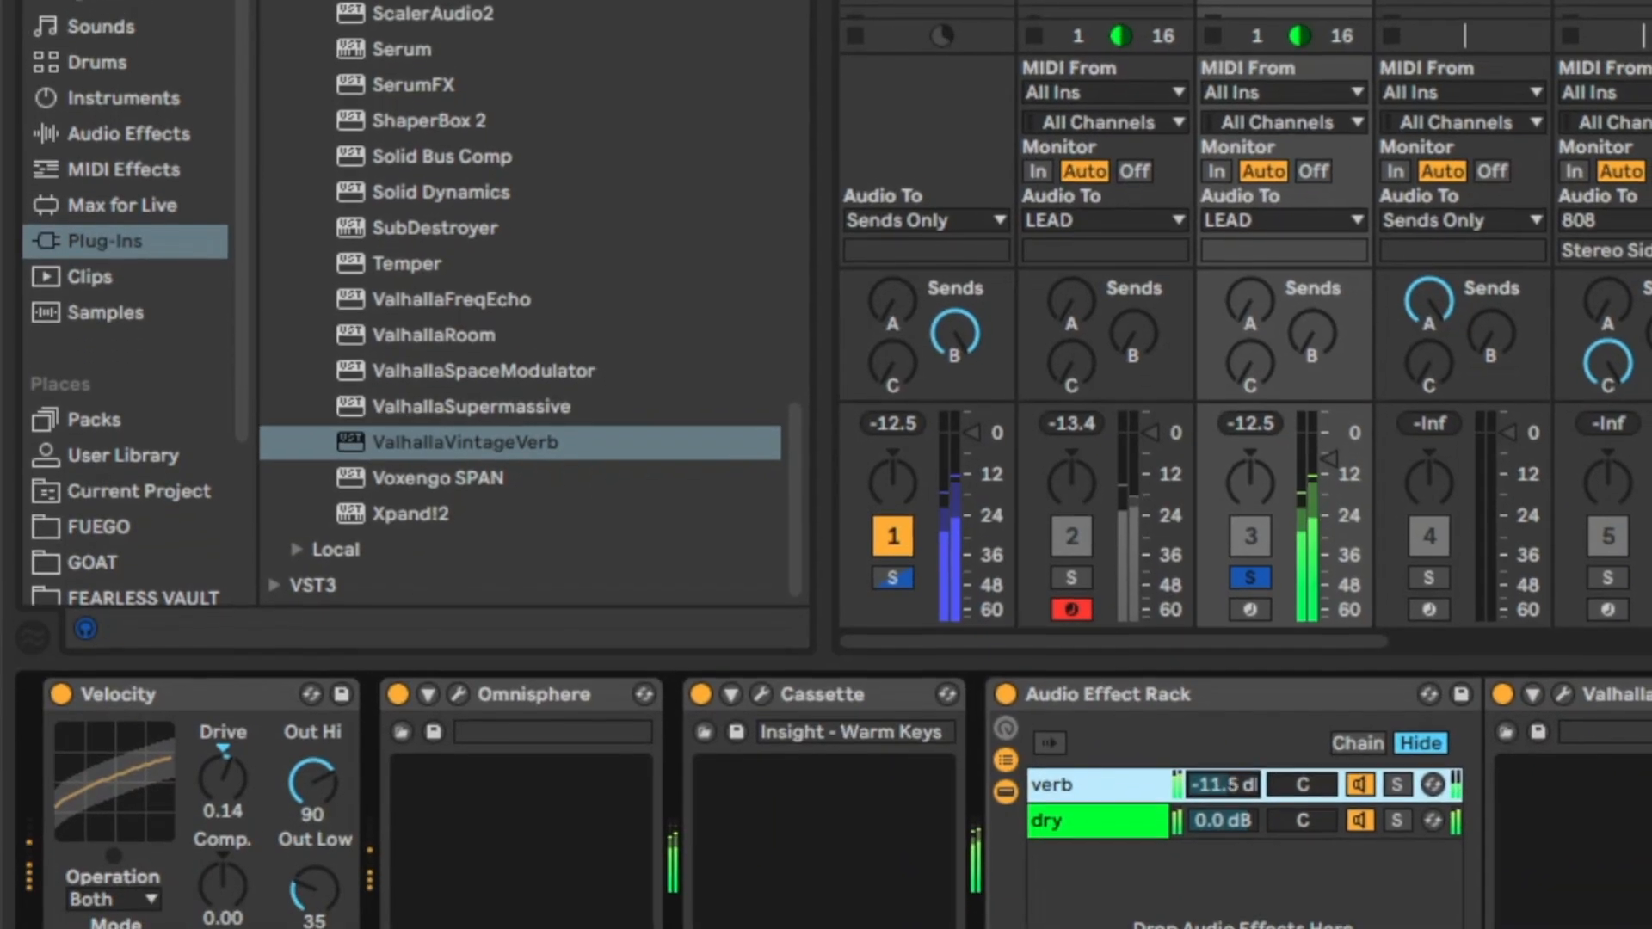
drag(1223, 784, 1224, 762)
drag(967, 456, 967, 440)
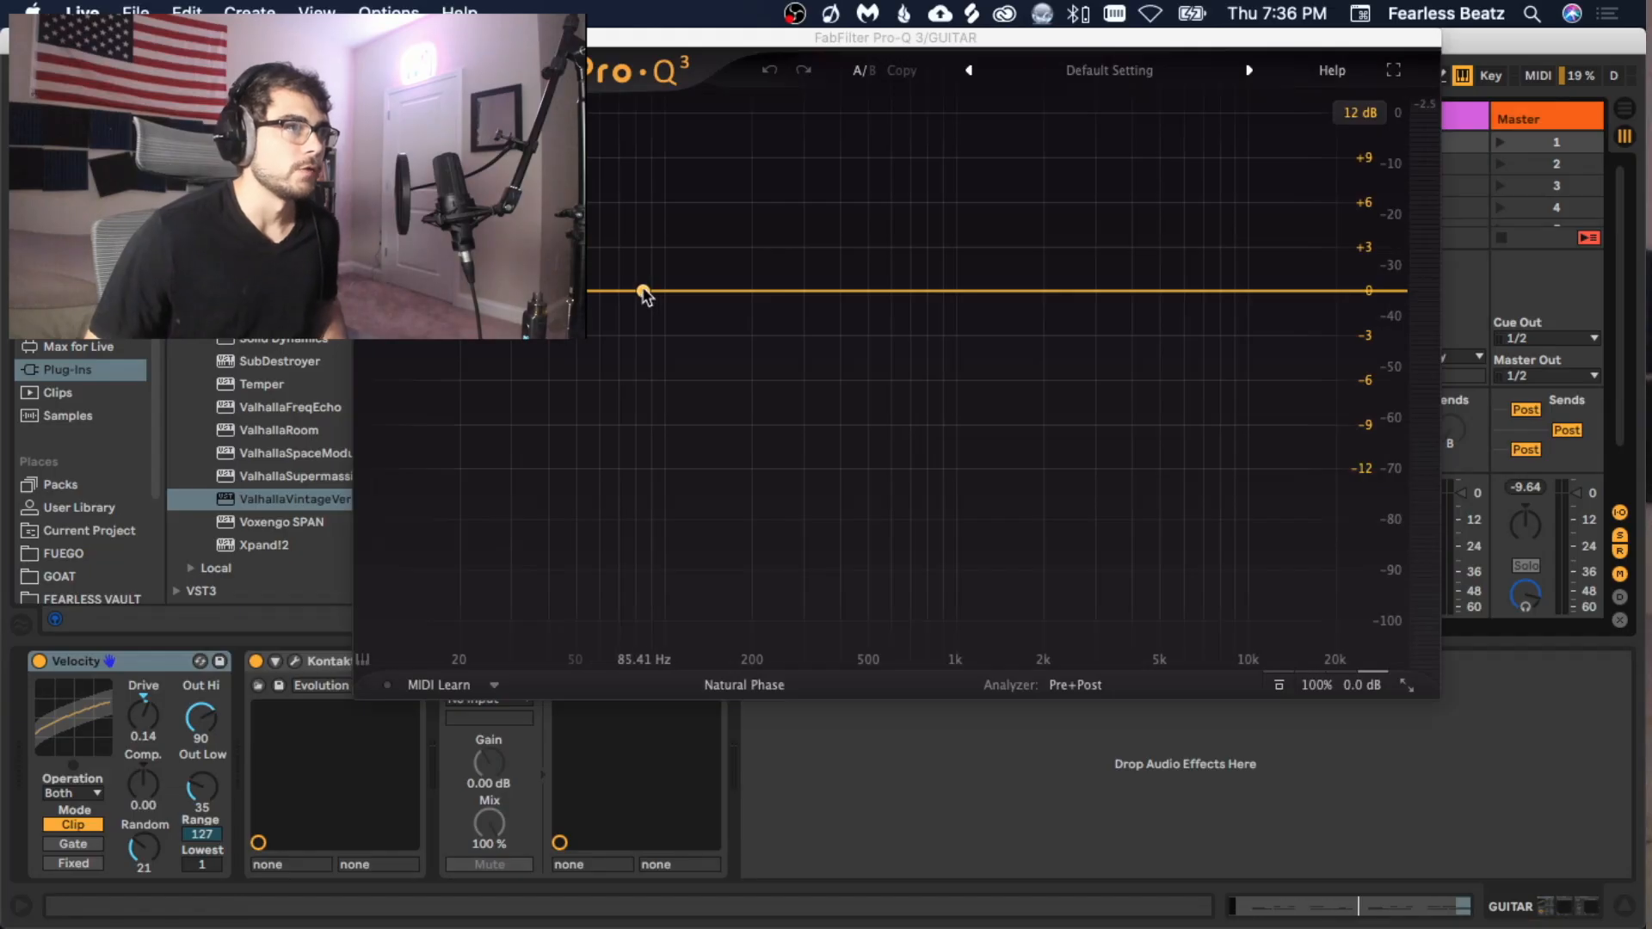
Add a 48 dB/oct Low Cut band in the guitar's FabFilter Pro-Q 3 and raise its frequency to thin the low end.
drag(645, 290, 639, 338)
click(431, 579)
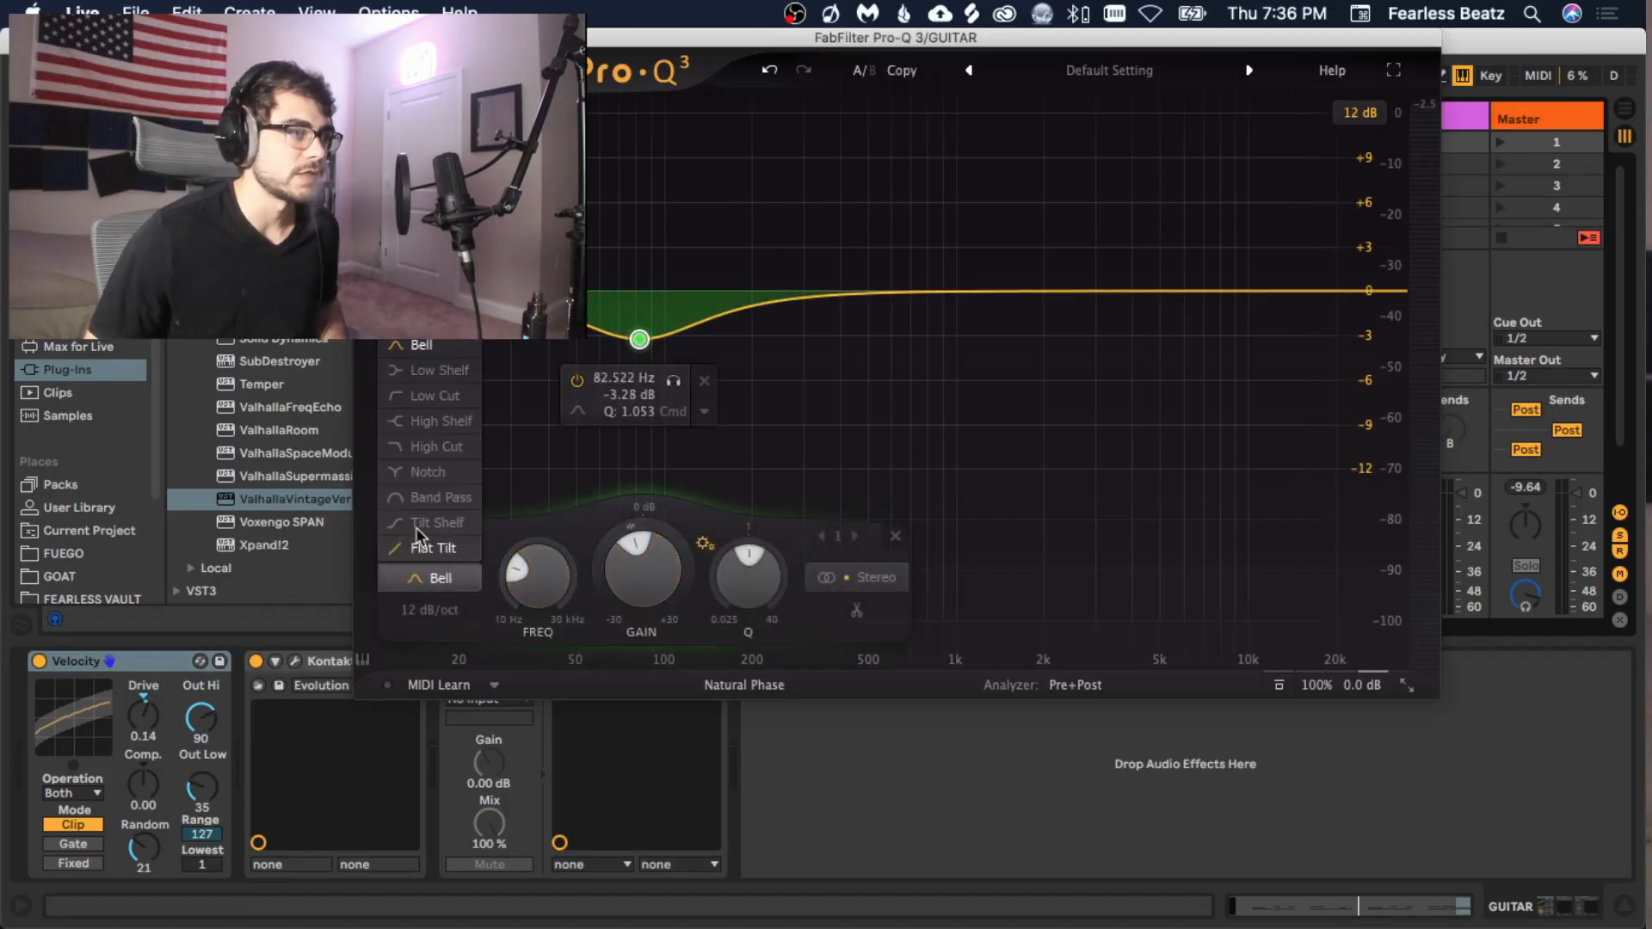
click(404, 396)
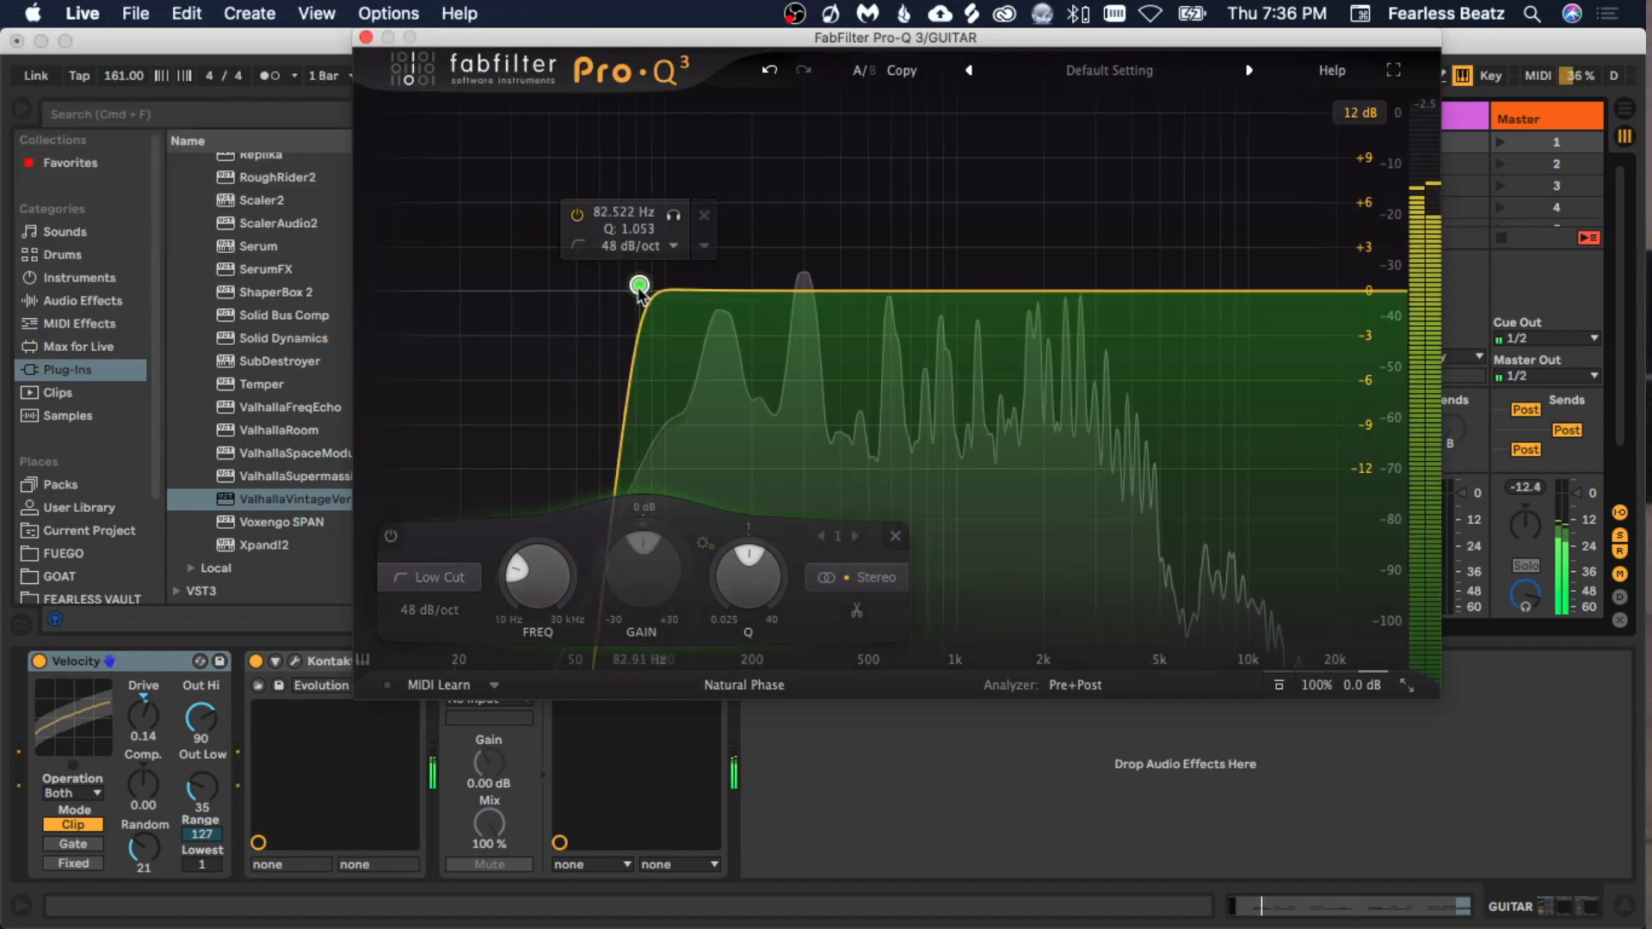
drag(639, 285, 776, 301)
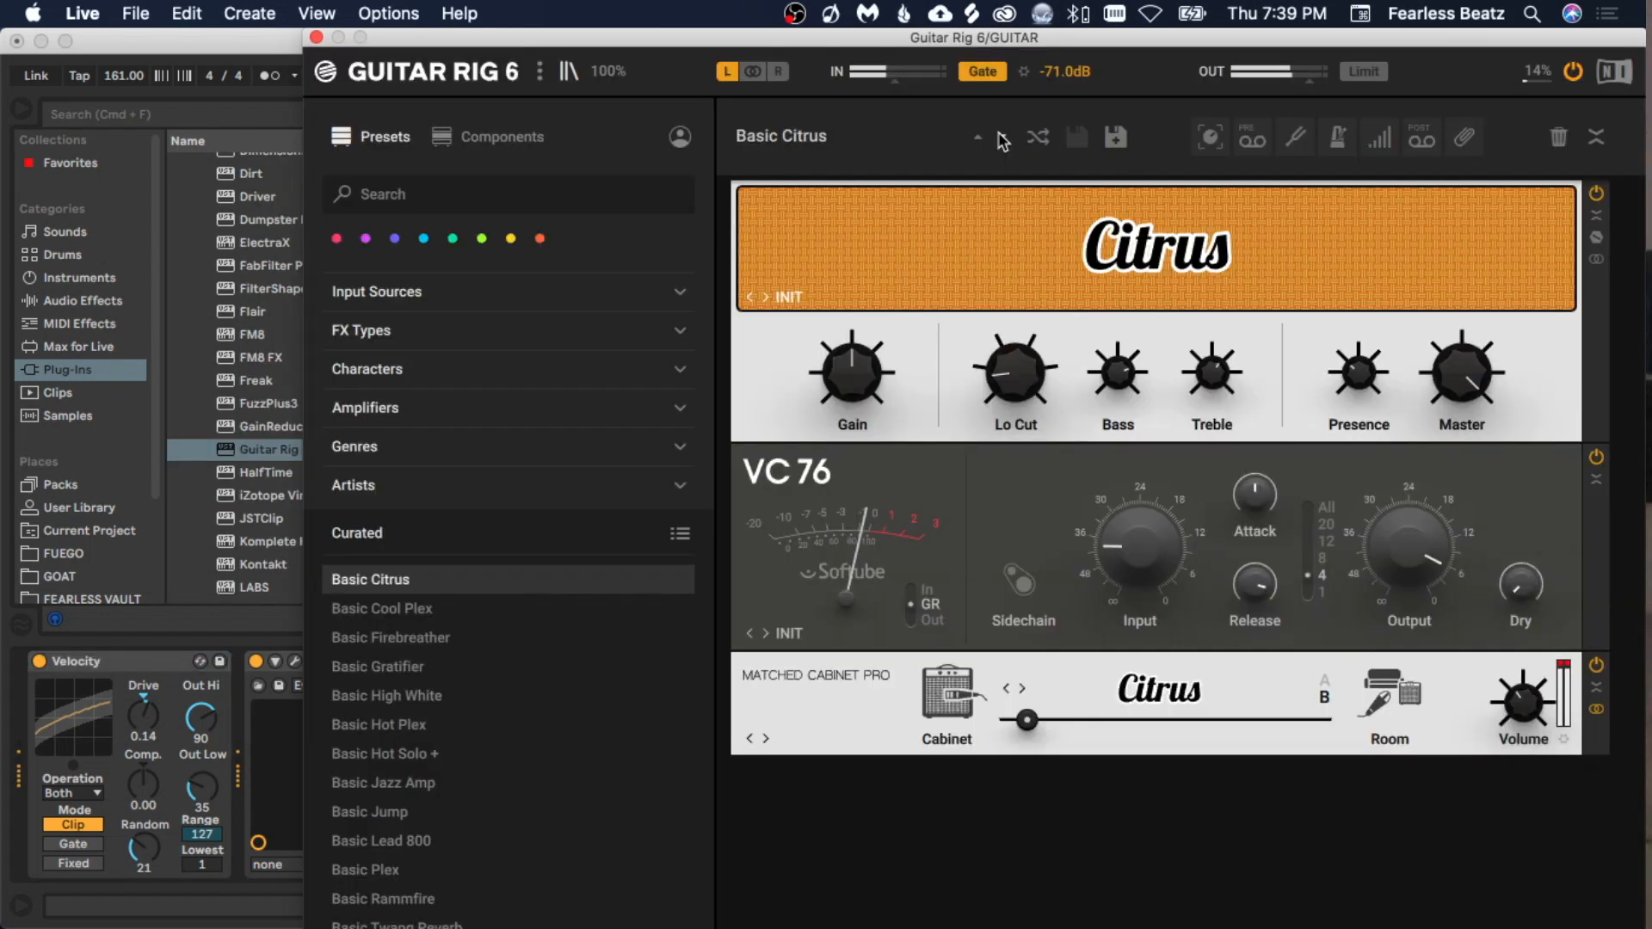
Load the Basic Jazz Amp preset in the guitar's Guitar Rig 6 and the Vibrato preset in Soundtoys EffectRack.
click(1001, 138)
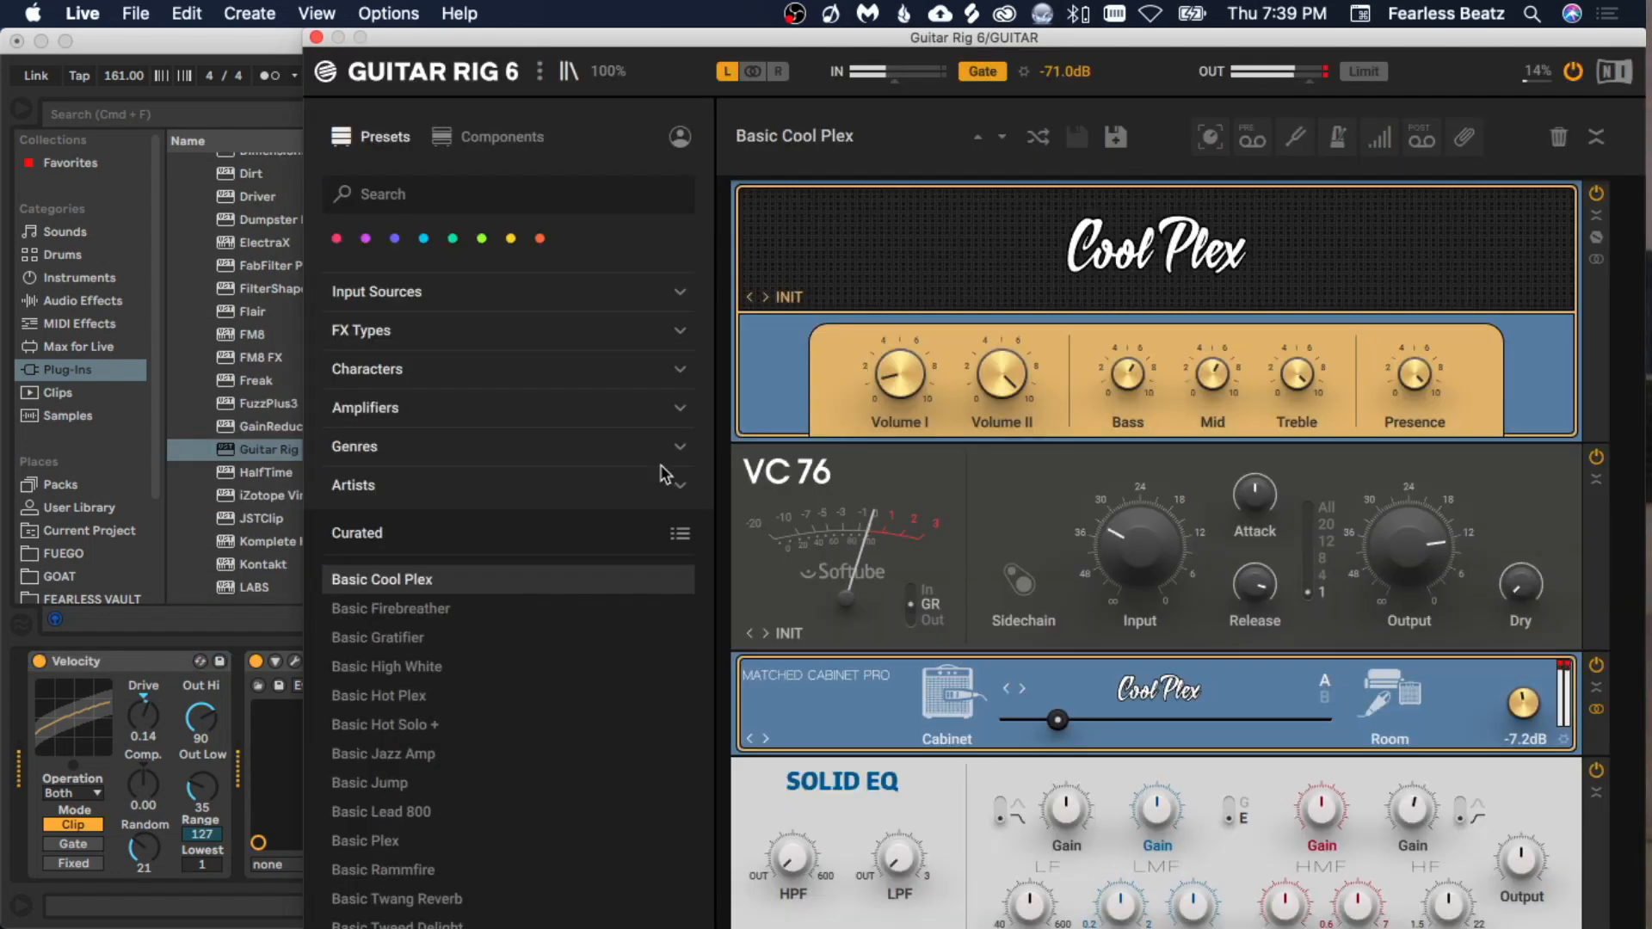
click(405, 754)
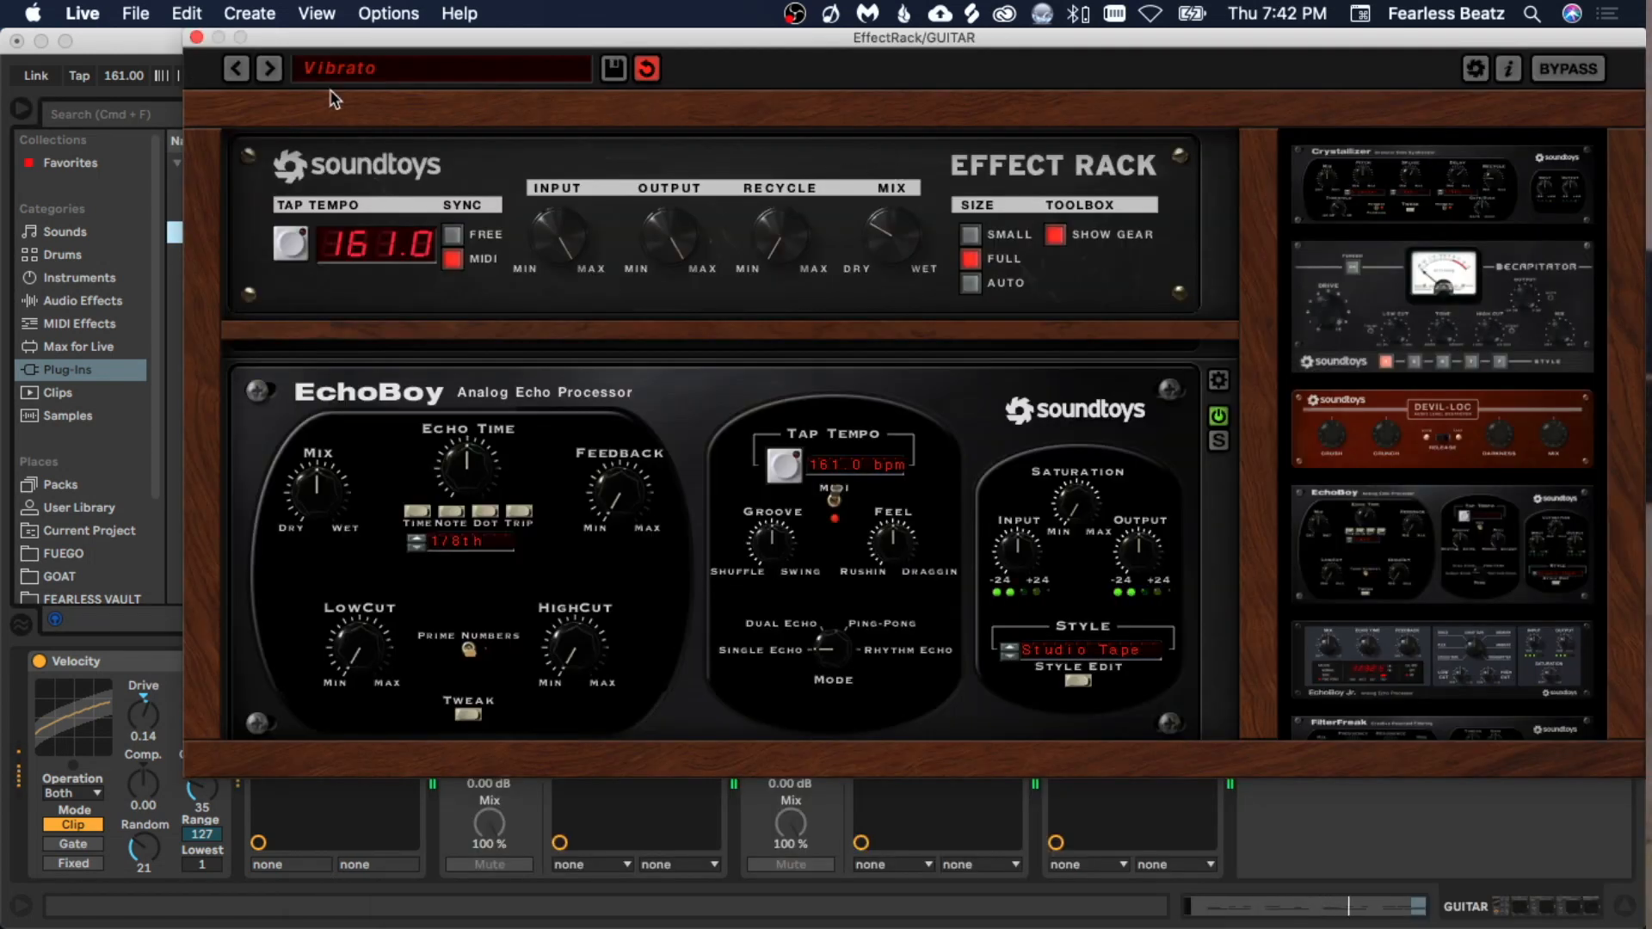
click(196, 38)
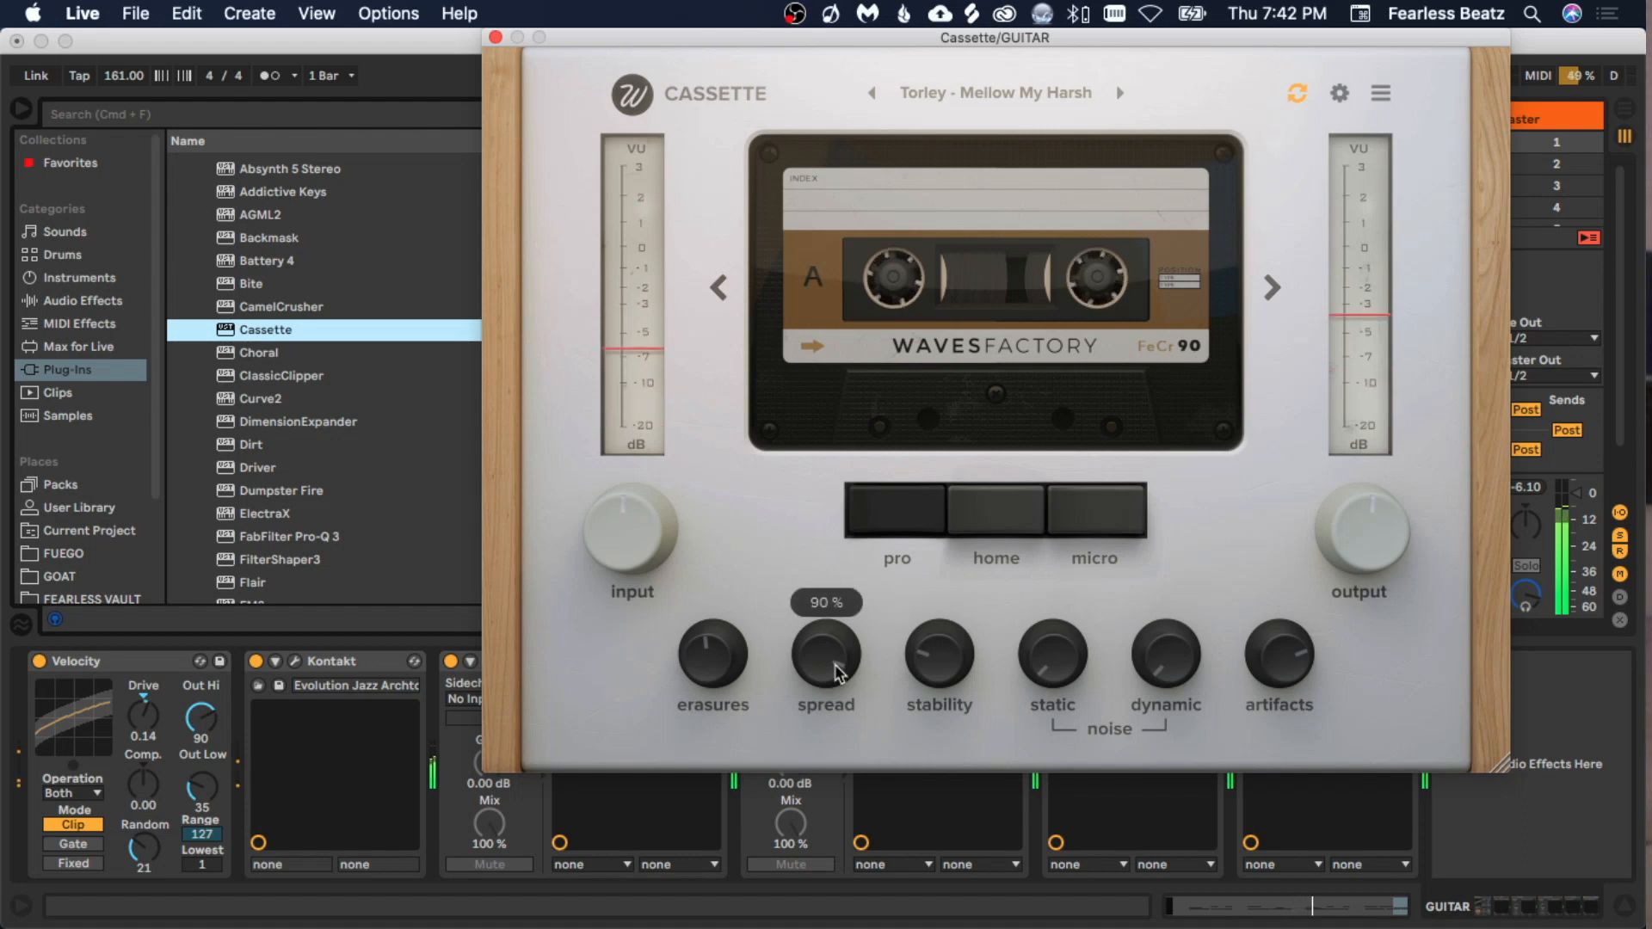
Set the guitar's Cassette spread to 90% and stability to 60%, and adjust the low-mid dip in its Pro-Q 3.
mouse_move(953, 635)
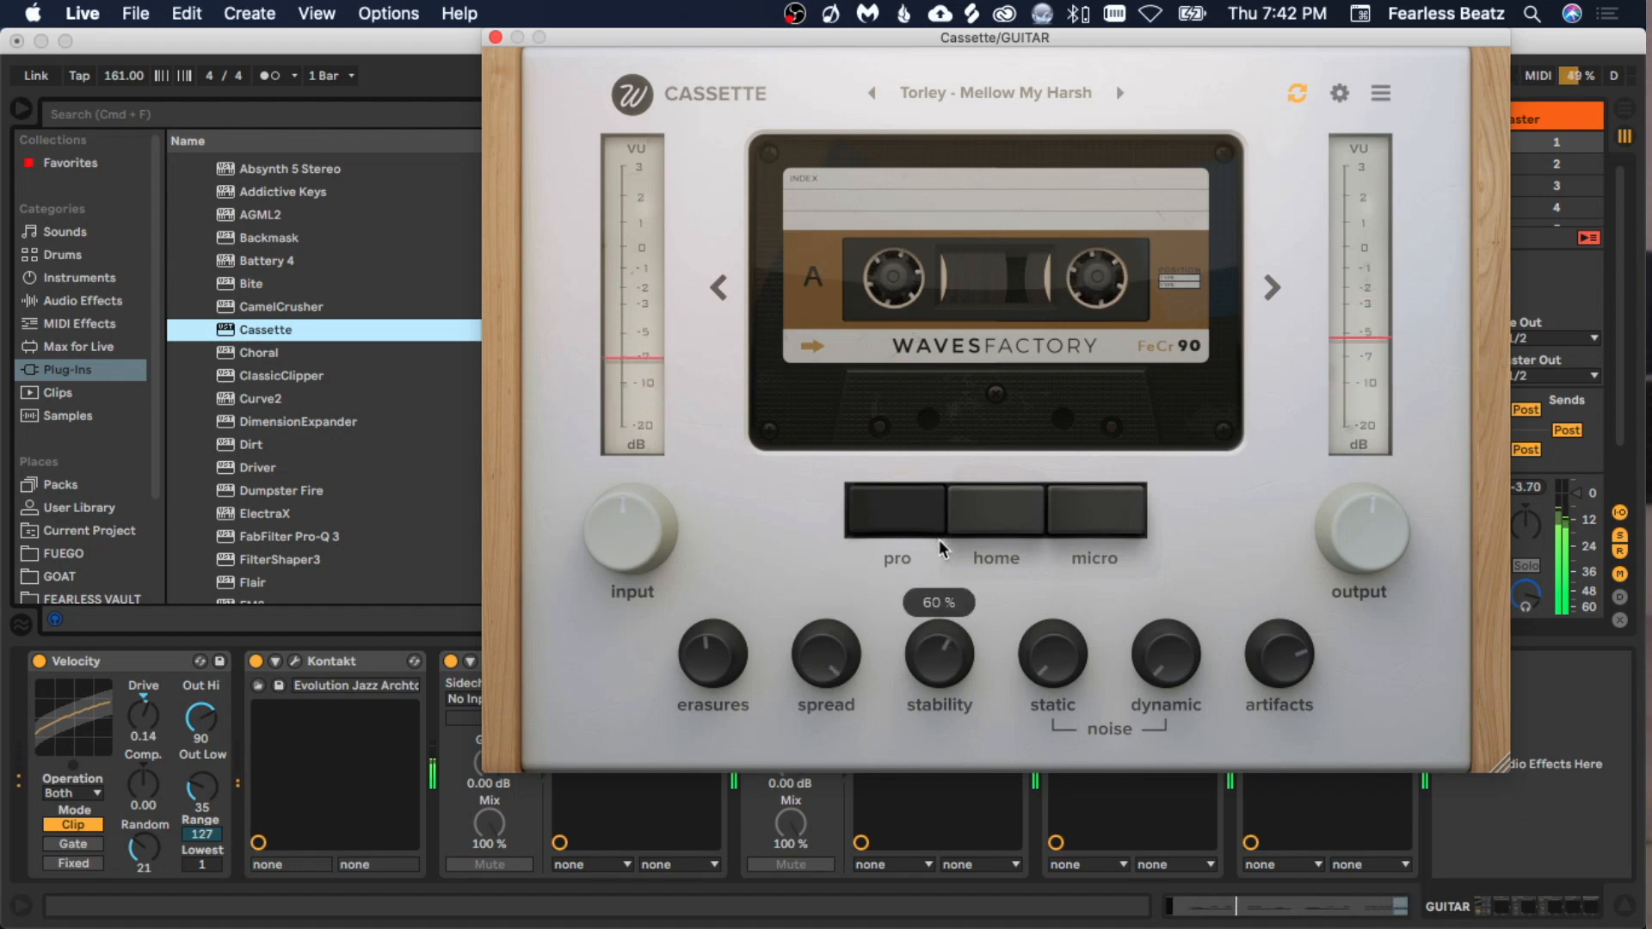
mouse_move(1051, 656)
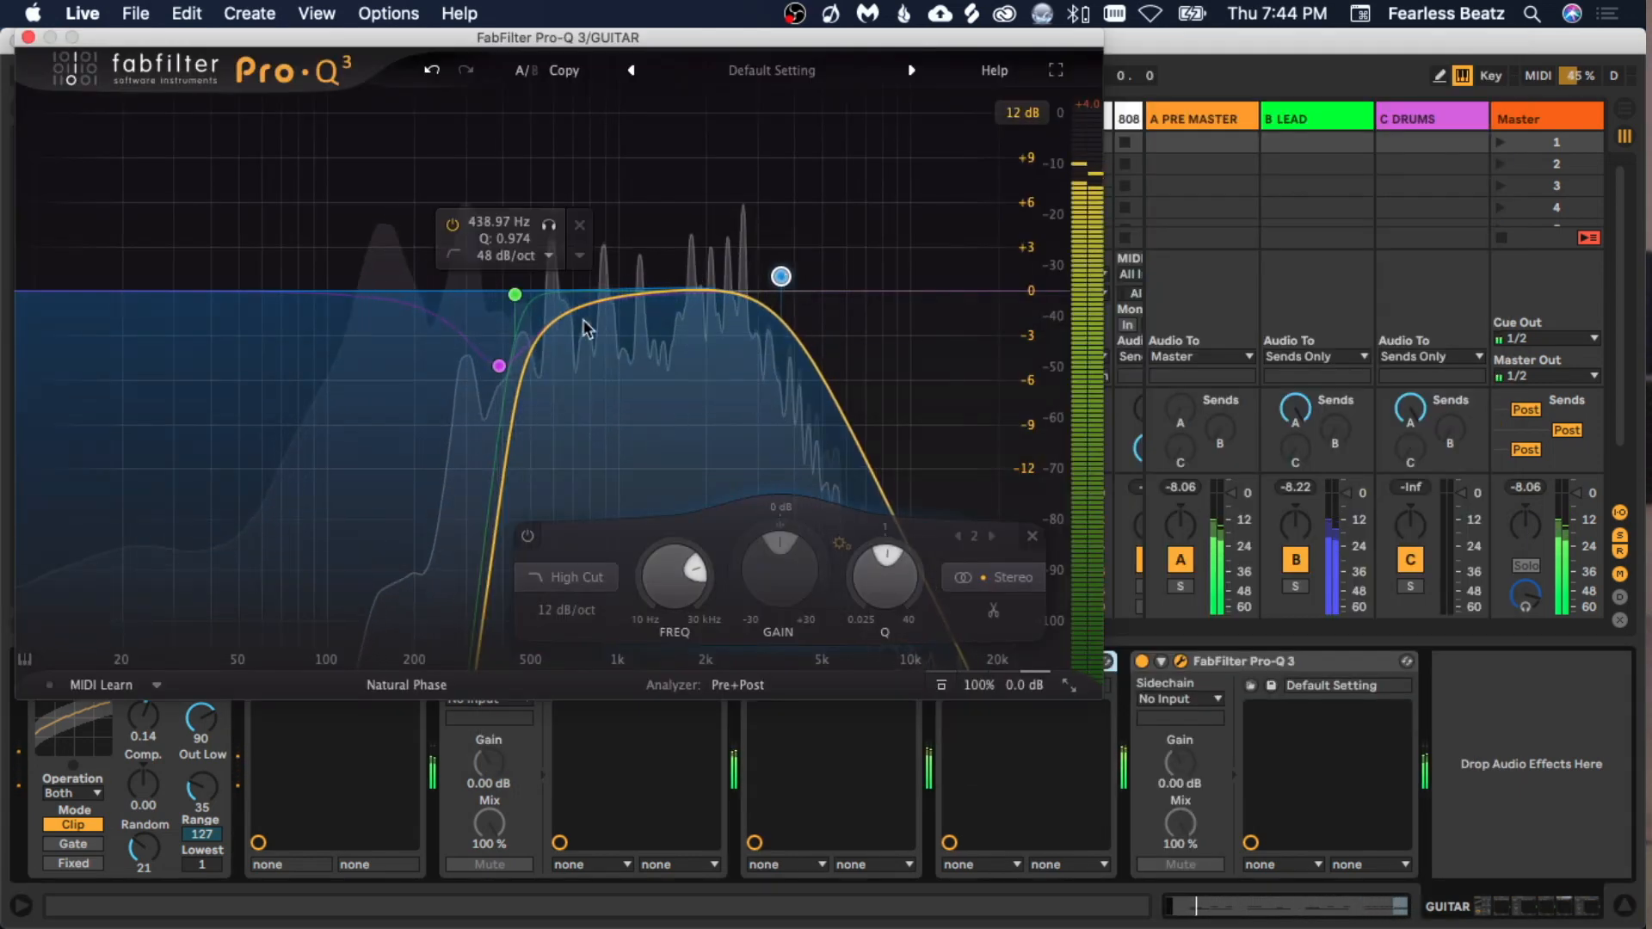
click(499, 367)
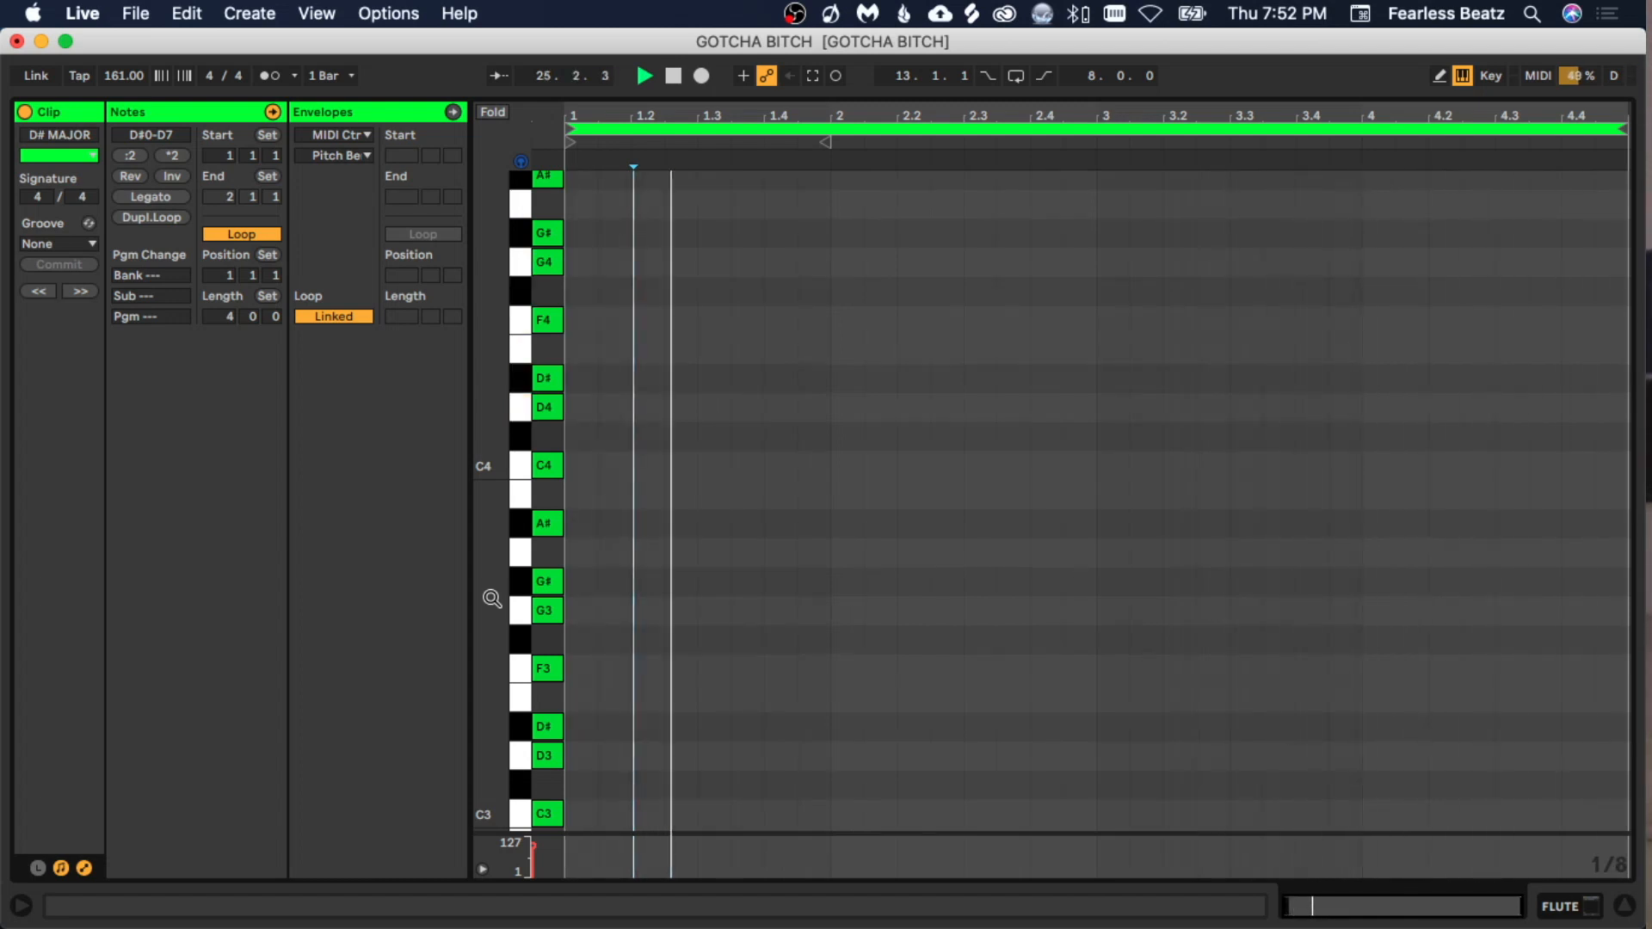
Stop playback and capture the flute melody just played as MIDI notes in the FLUTE clip.
key(space)
click(809, 76)
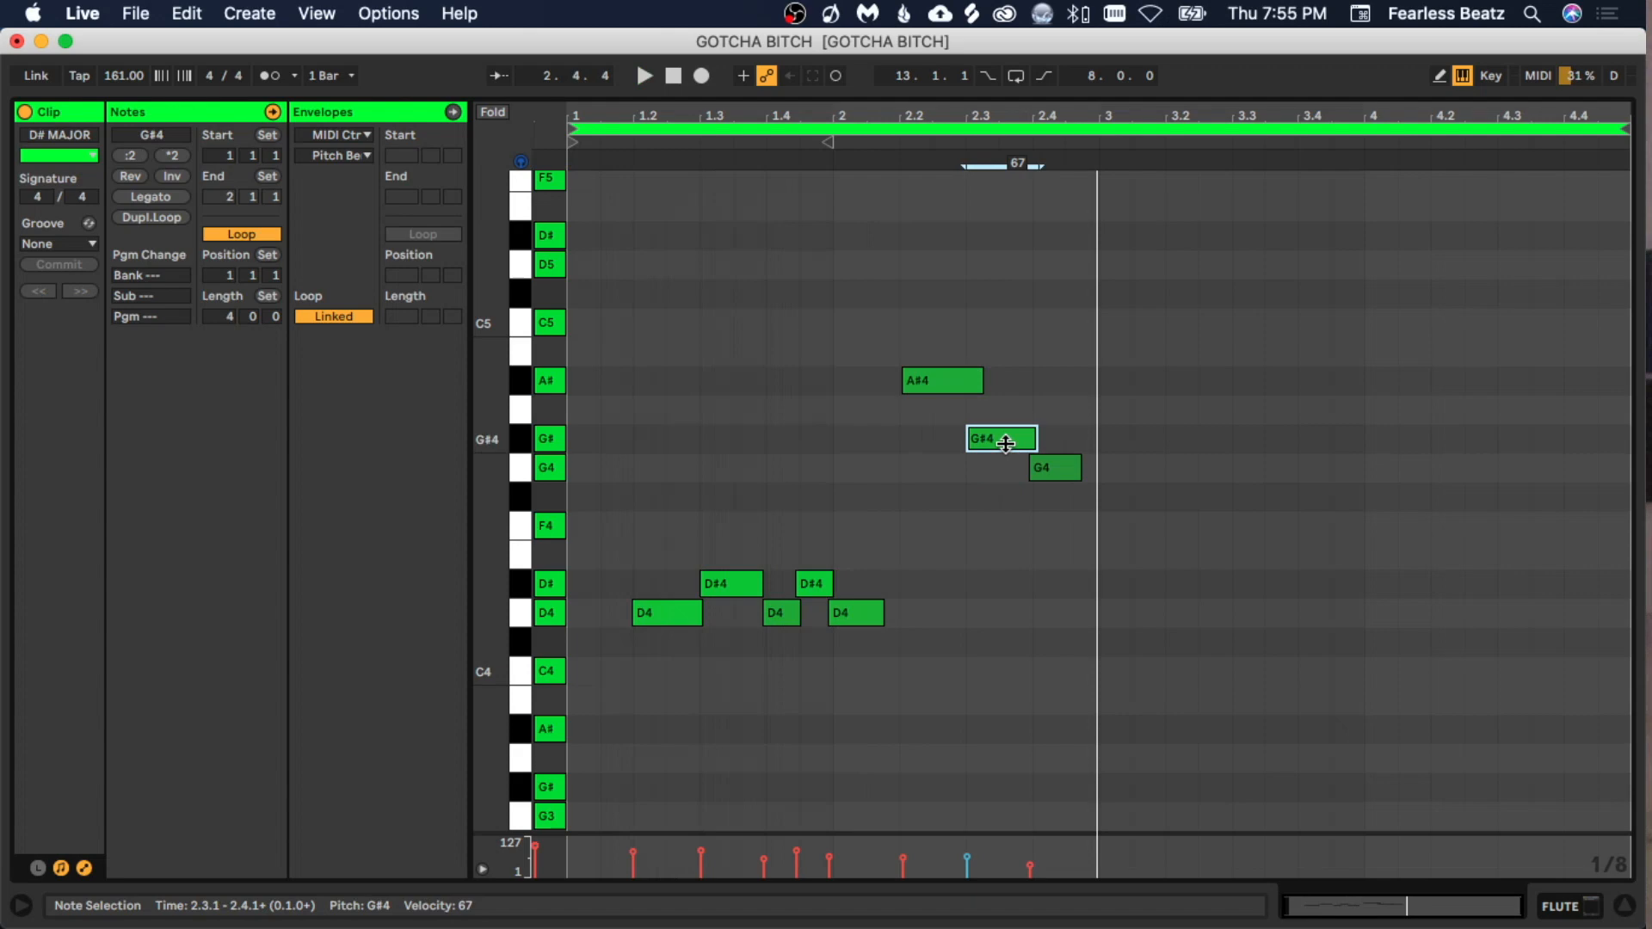
Shift the flute's G#4 slightly earlier, try the last note at F4 and extend that note to the end of bar 2.
drag(996, 437, 1058, 527)
click(987, 508)
key(space)
click(1069, 594)
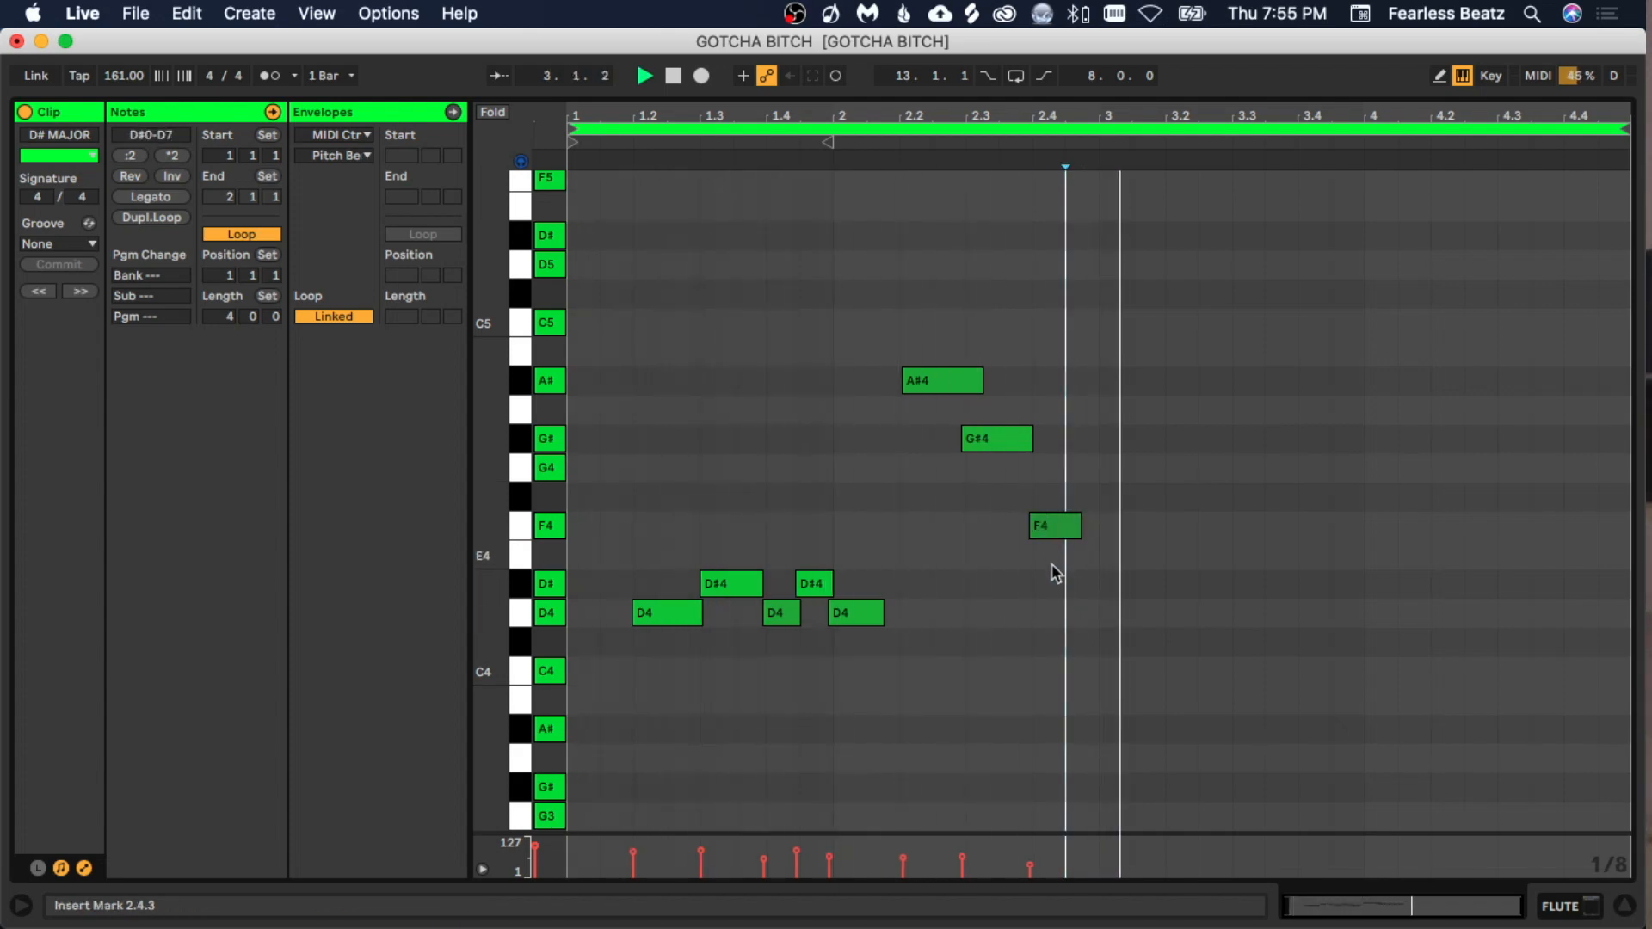
drag(1081, 527, 1097, 525)
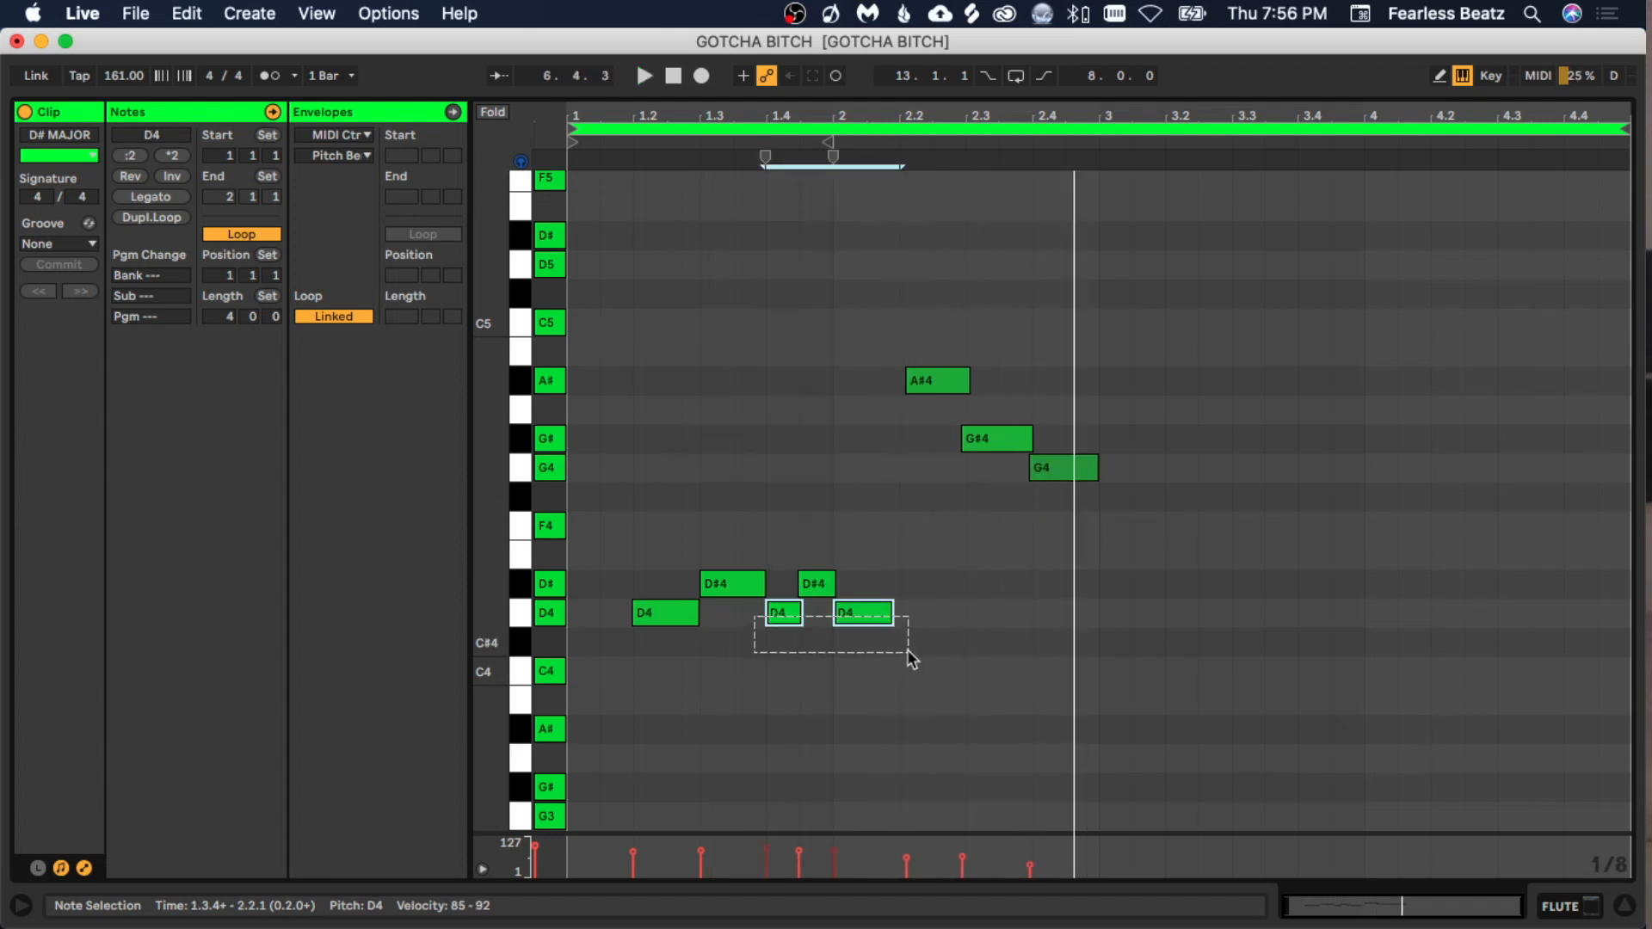
Lower the flute's D4 notes at 1.4.1 and 2.1.1 to C4 and the D#4 between them to D4, and play the result.
drag(845, 616, 845, 647)
click(822, 587)
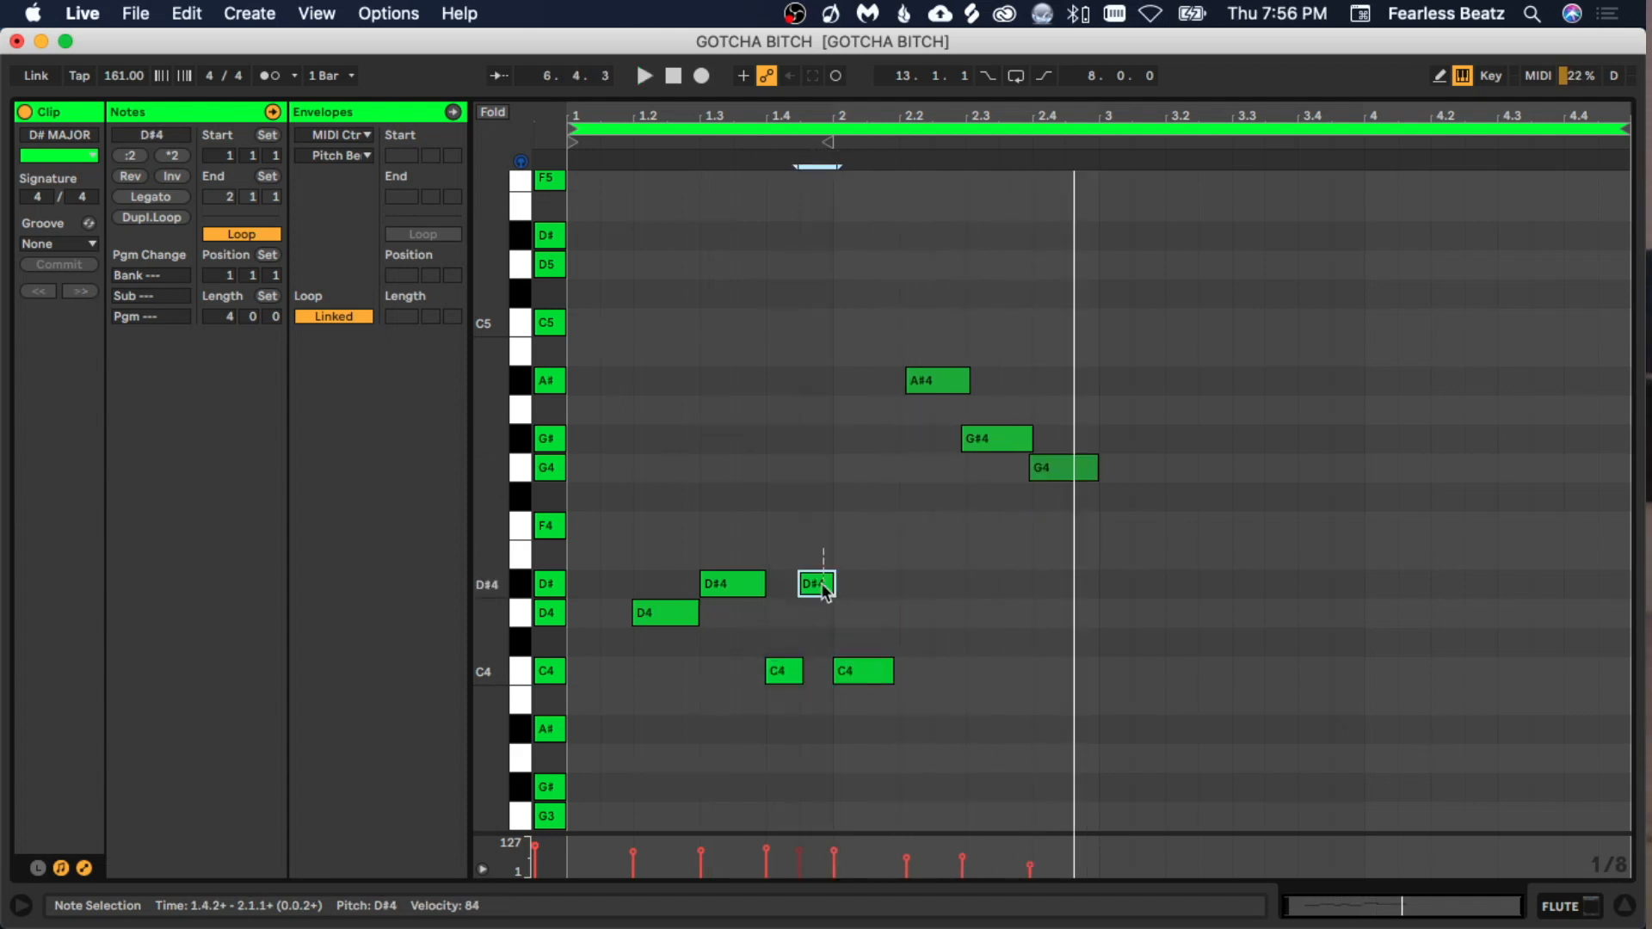
key(space)
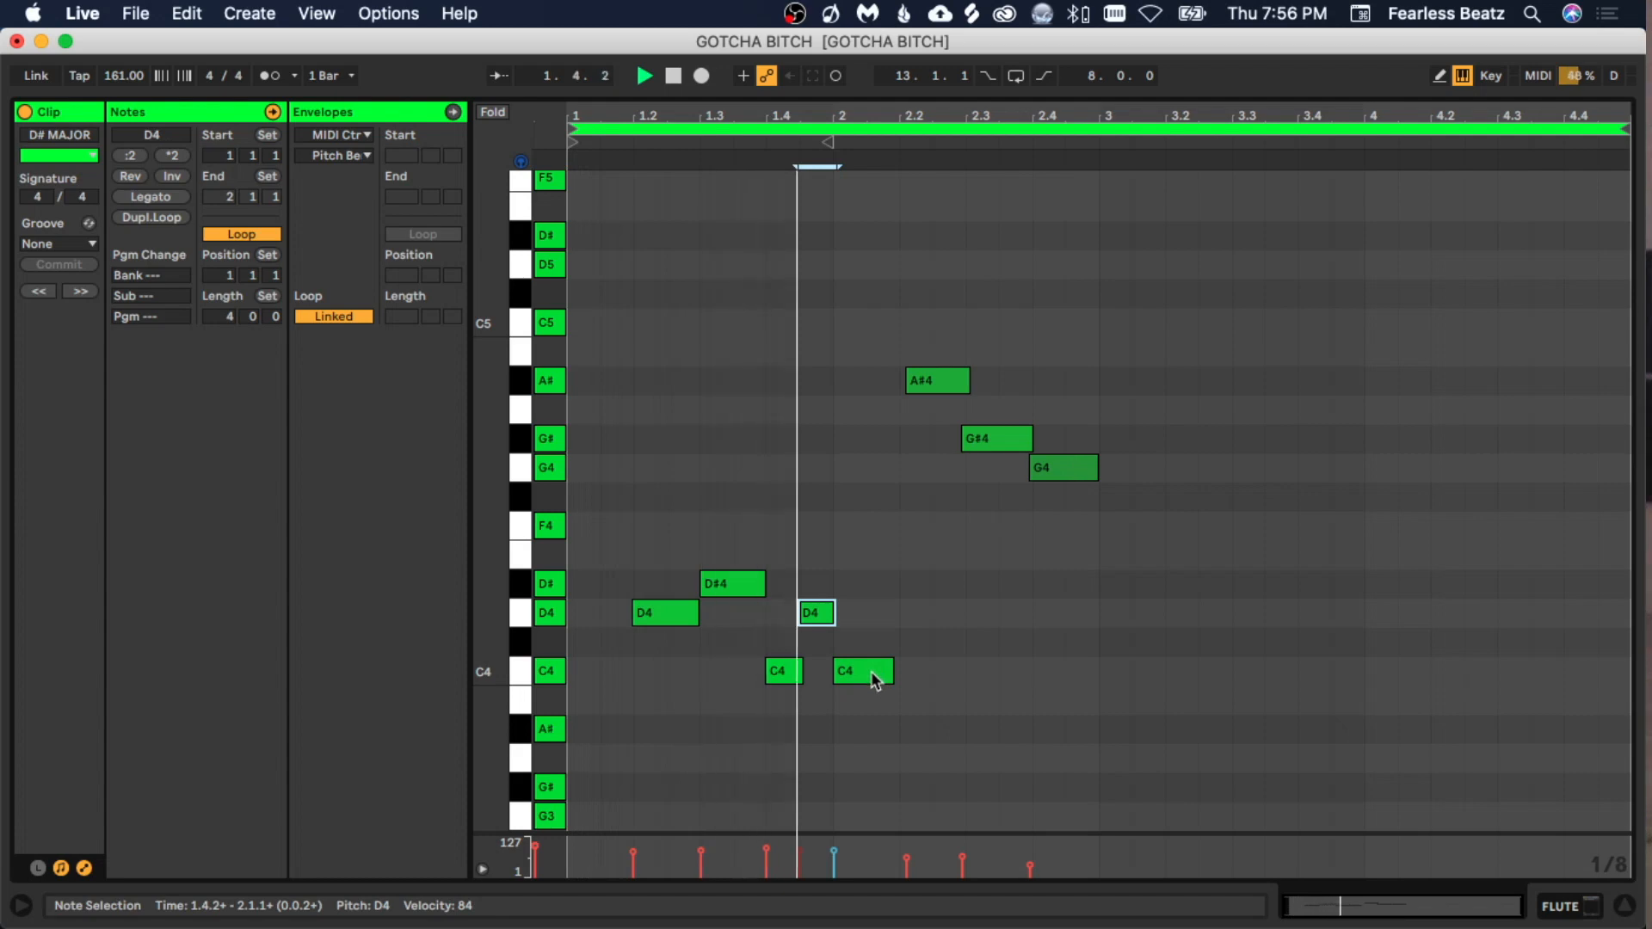
Repeat the two-bar flute phrase in bars 3 and 4 and play it with the loop.
click(933, 658)
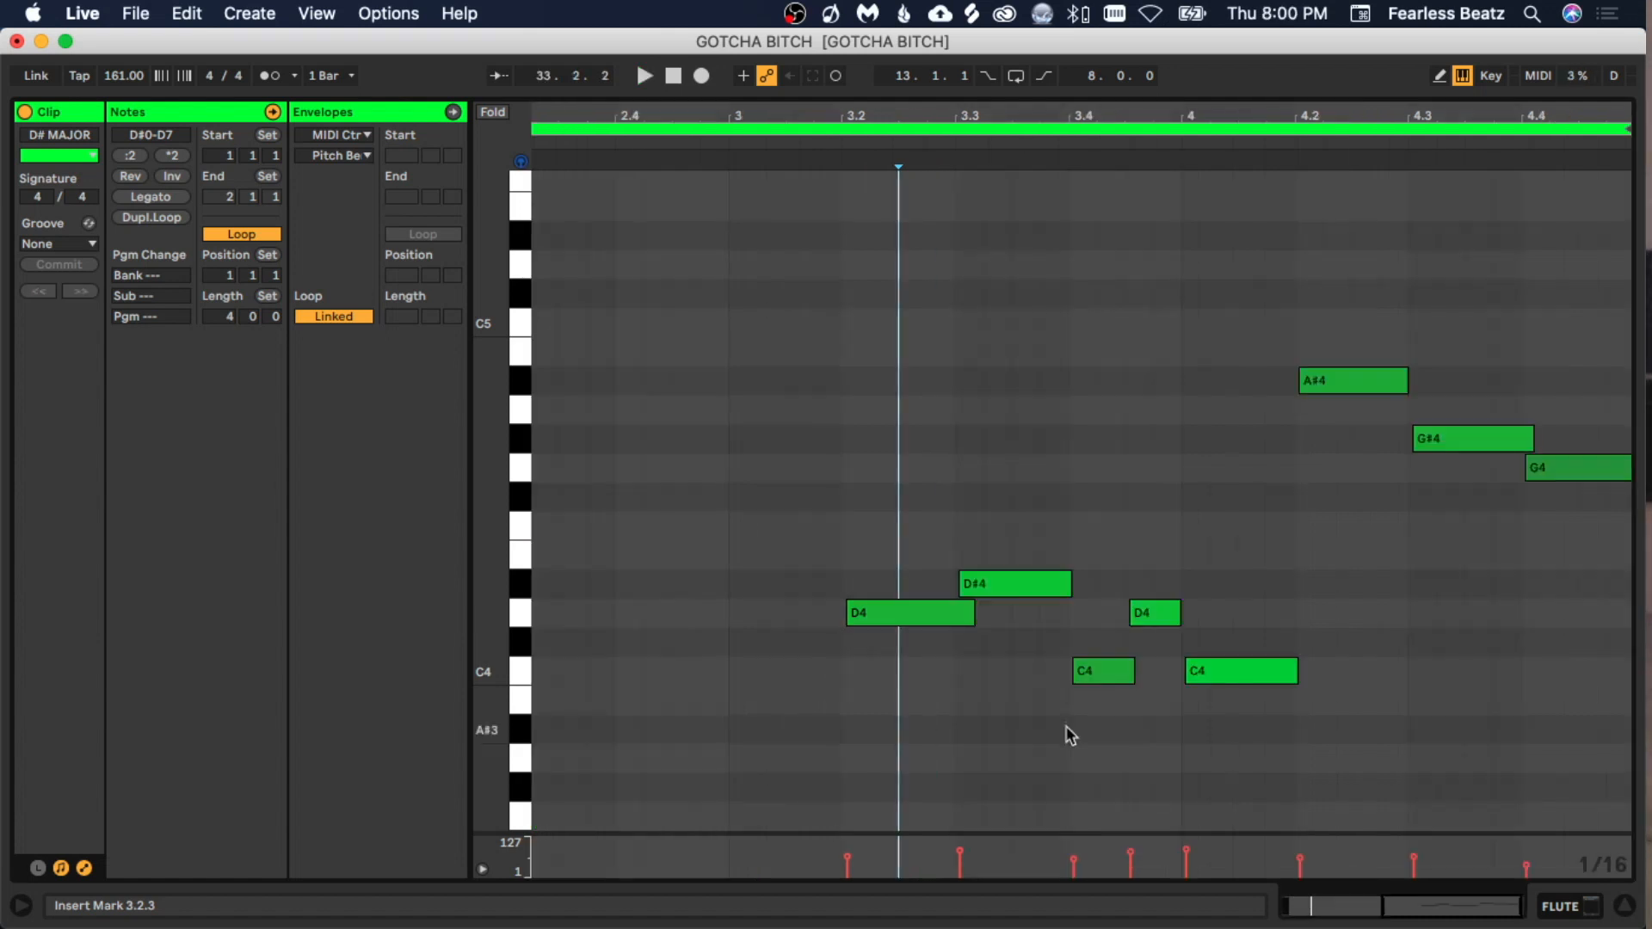
key(space)
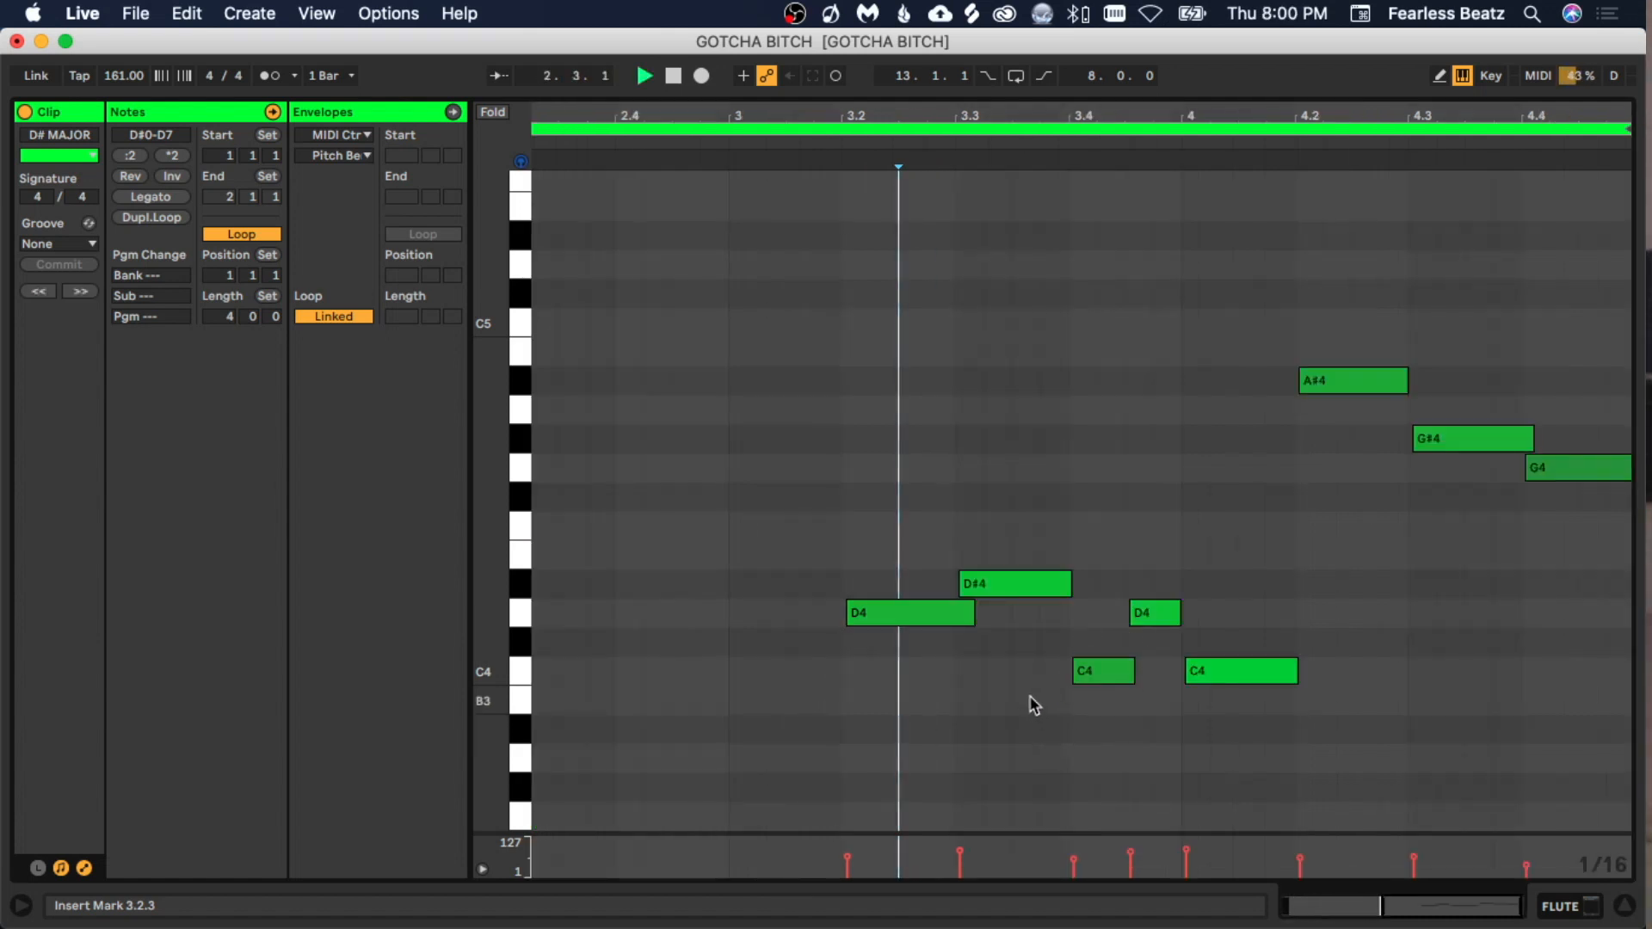
Process the flute with EffectRack's Liquid Vibe preset and a 48 dB/oct Low Cut in FabFilter Pro-Q 3, listening to it soloed.
click(1572, 907)
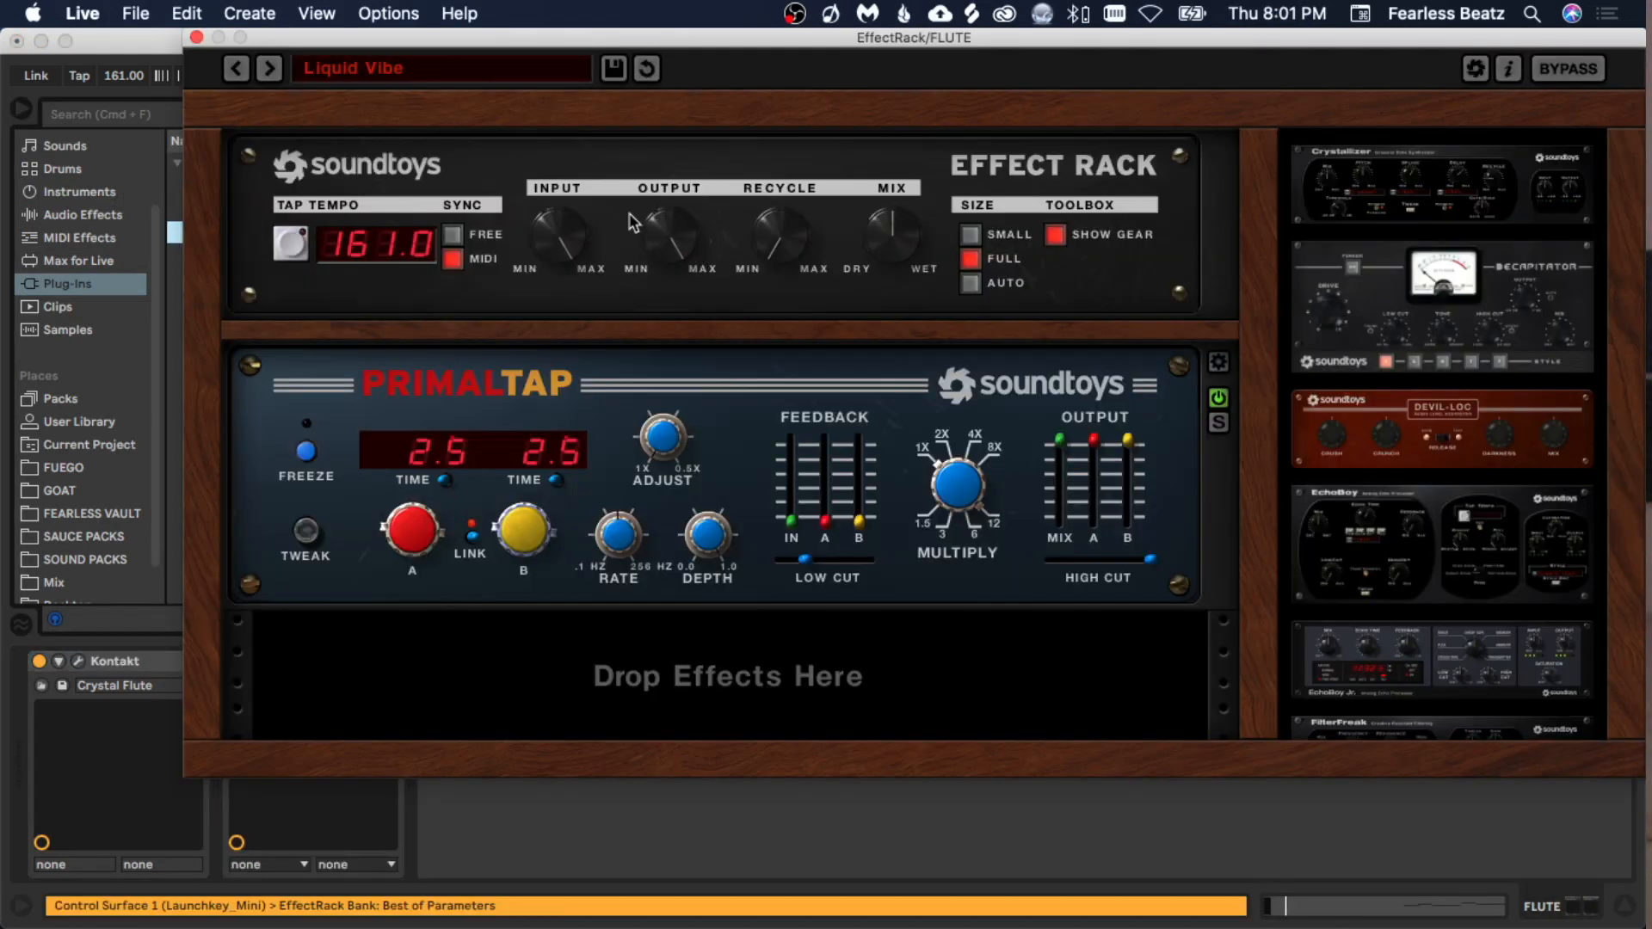
drag(397, 38, 1005, 186)
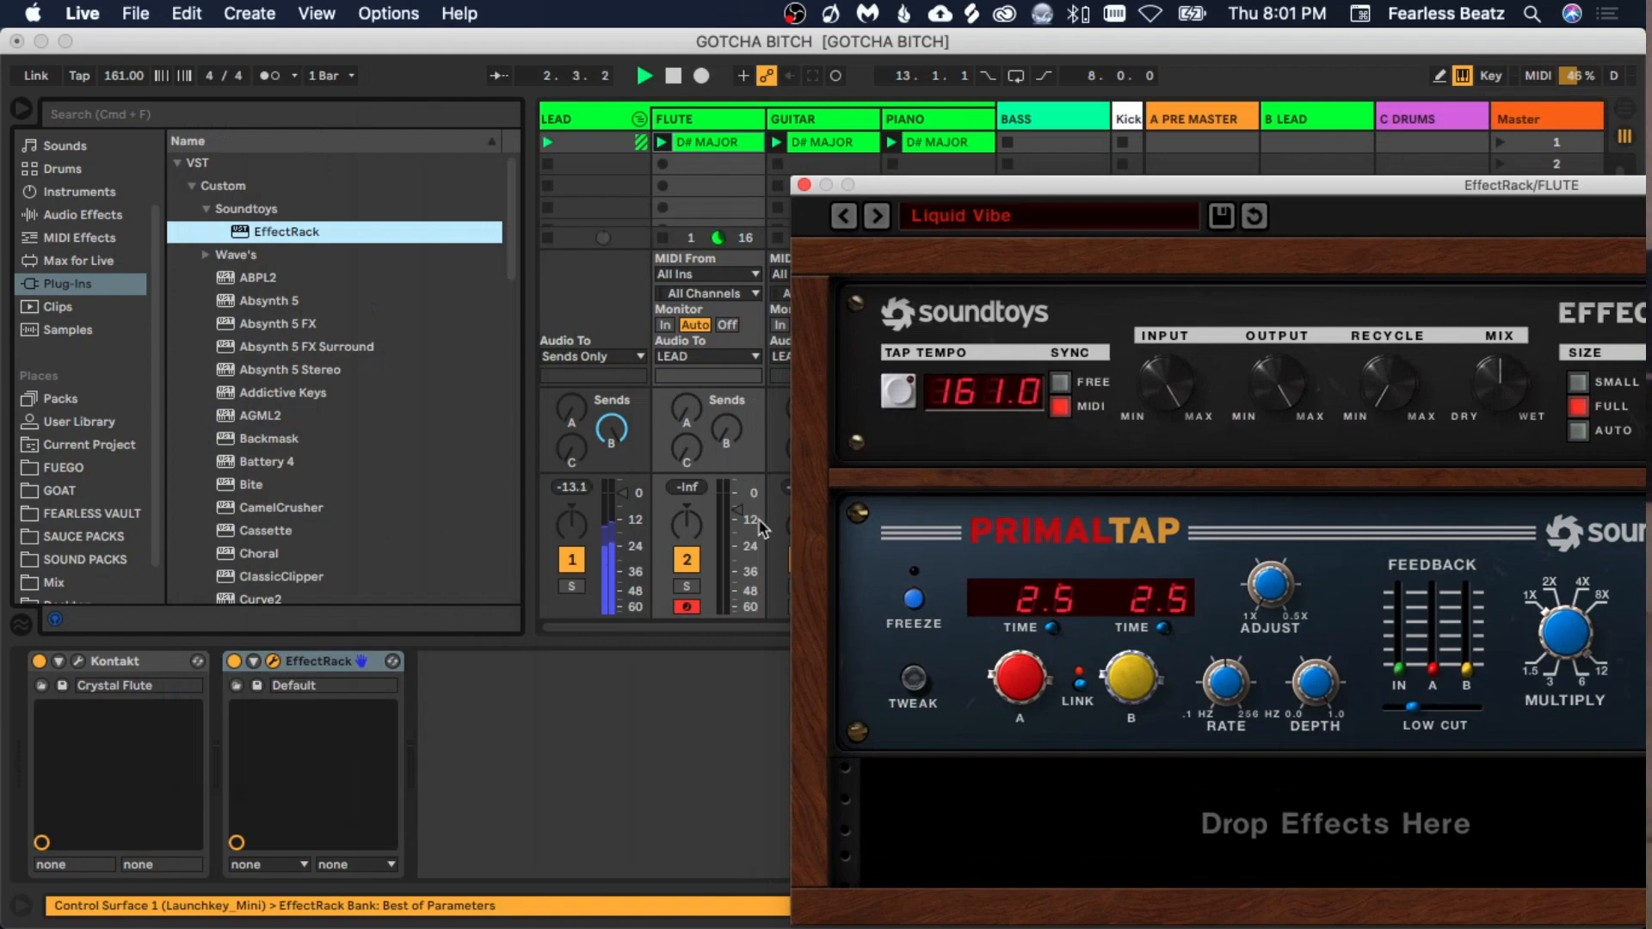
click(686, 589)
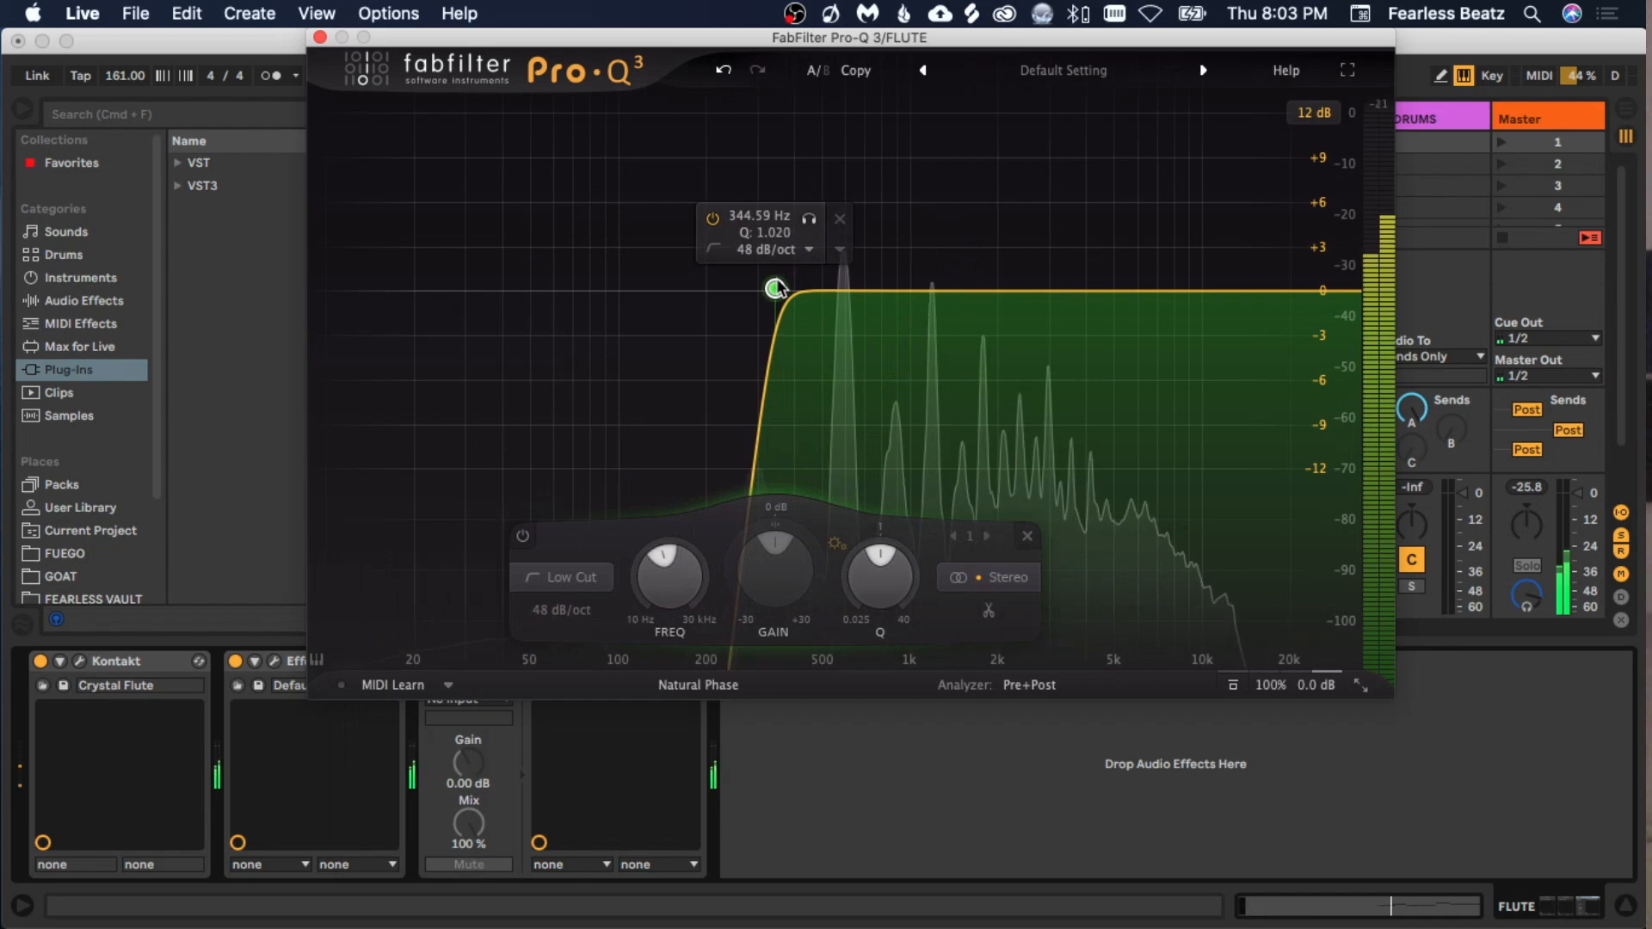
mouse_move(776, 288)
mouse_down()
mouse_move(818, 280)
mouse_move(788, 283)
mouse_up()
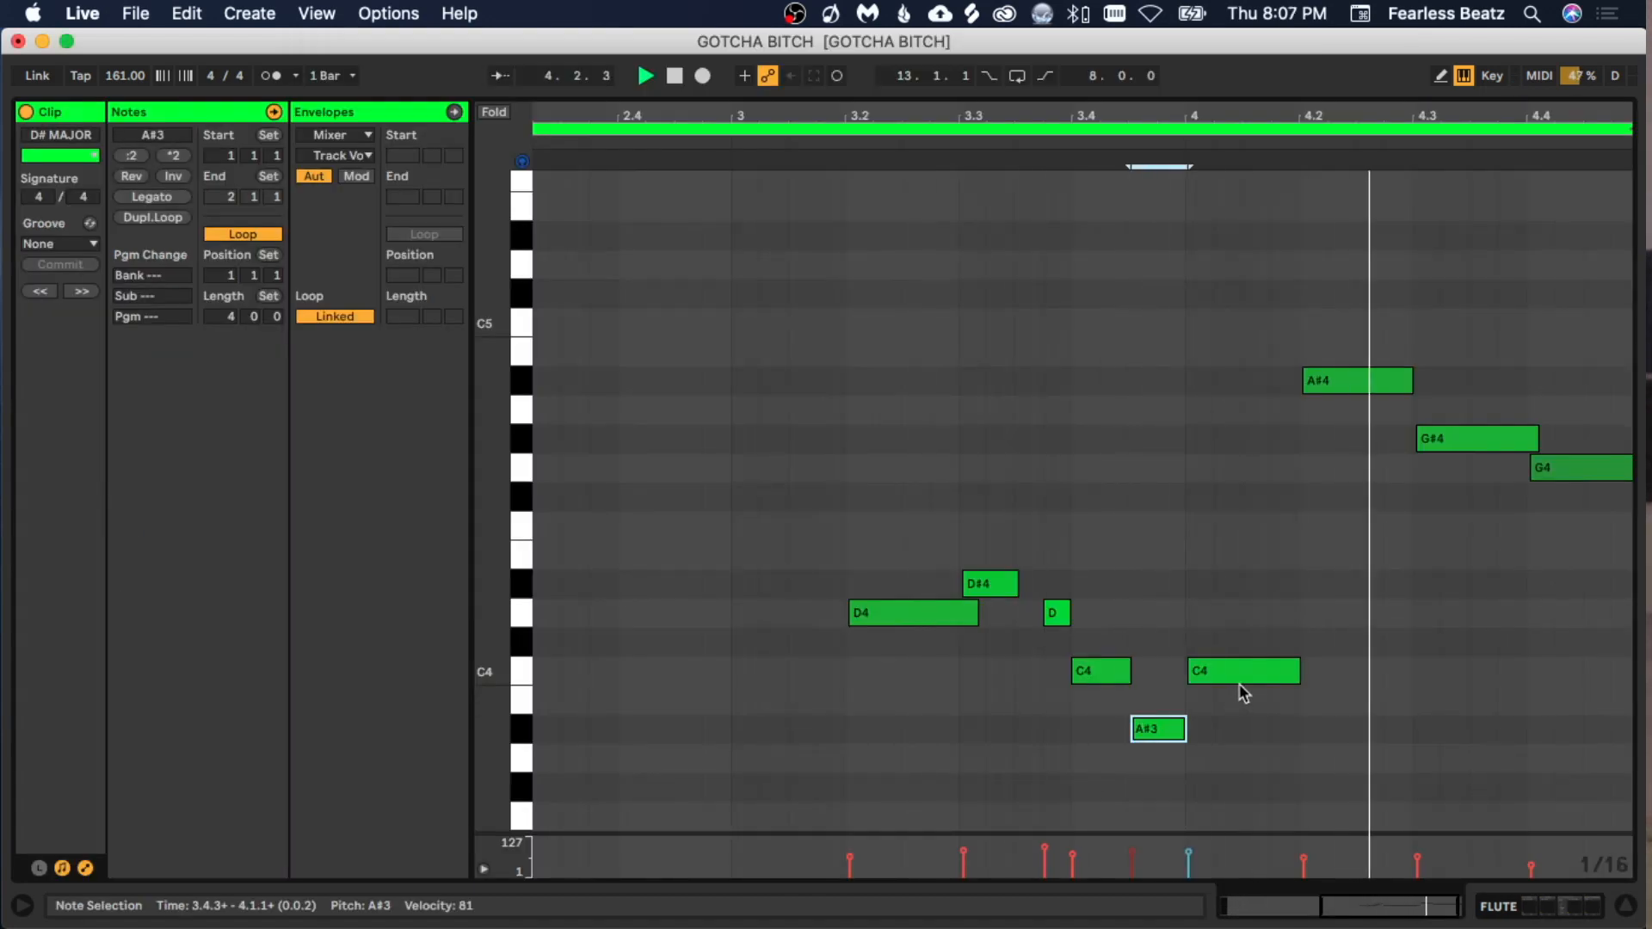
Set the velocity of the flute's C4 note at 4.1.1 to 70.
click(1188, 855)
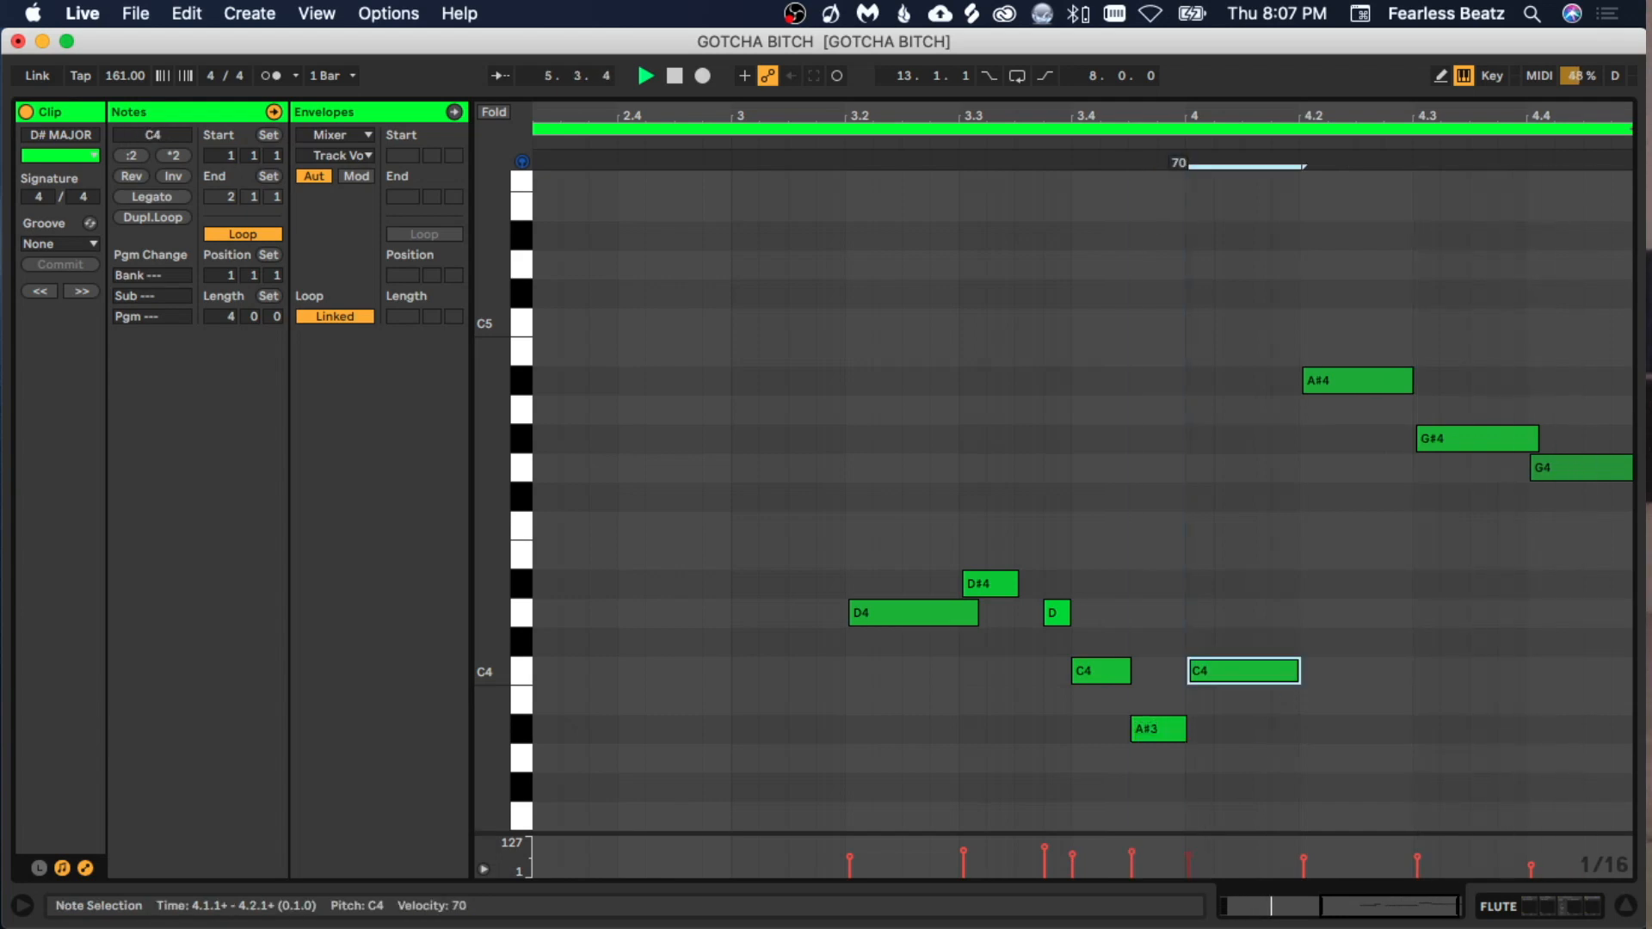
click(1291, 716)
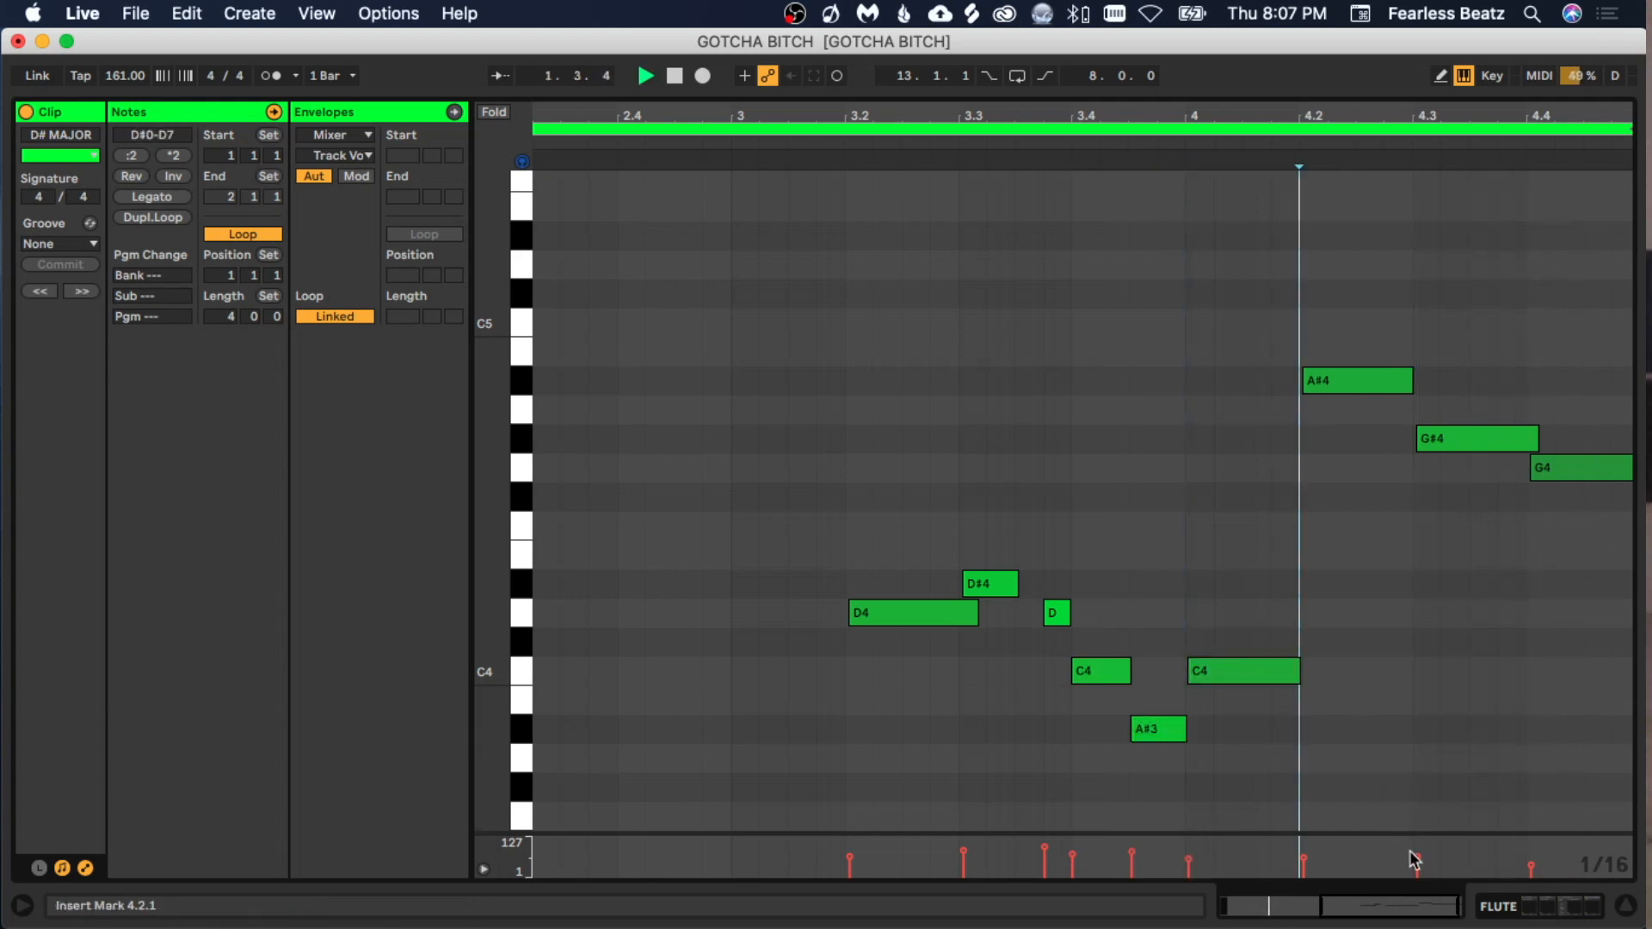